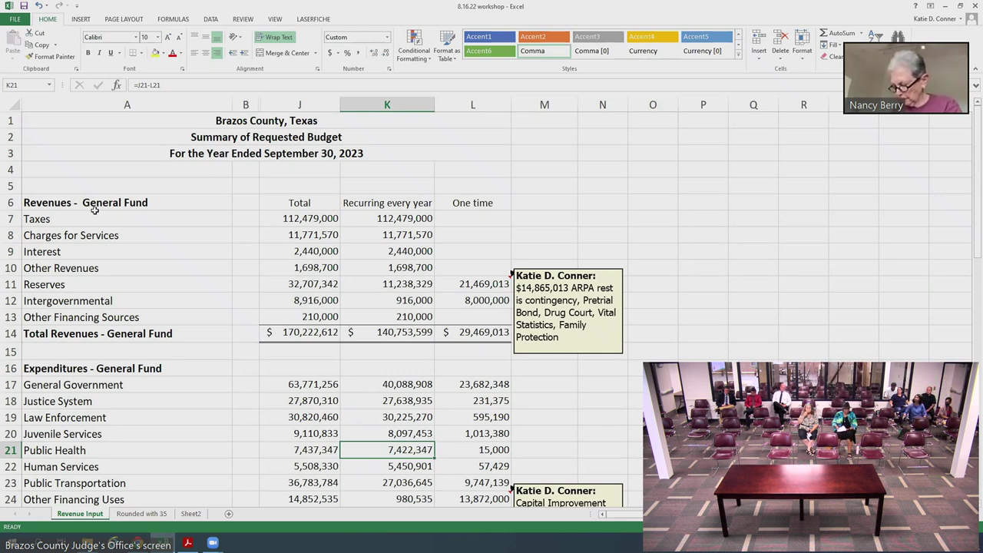
# Step: Review the General Fund Total column, from Taxes through total revenues and total expenditures to Revenues Less Expenditures (Deficit)
pyautogui.click(276, 220)
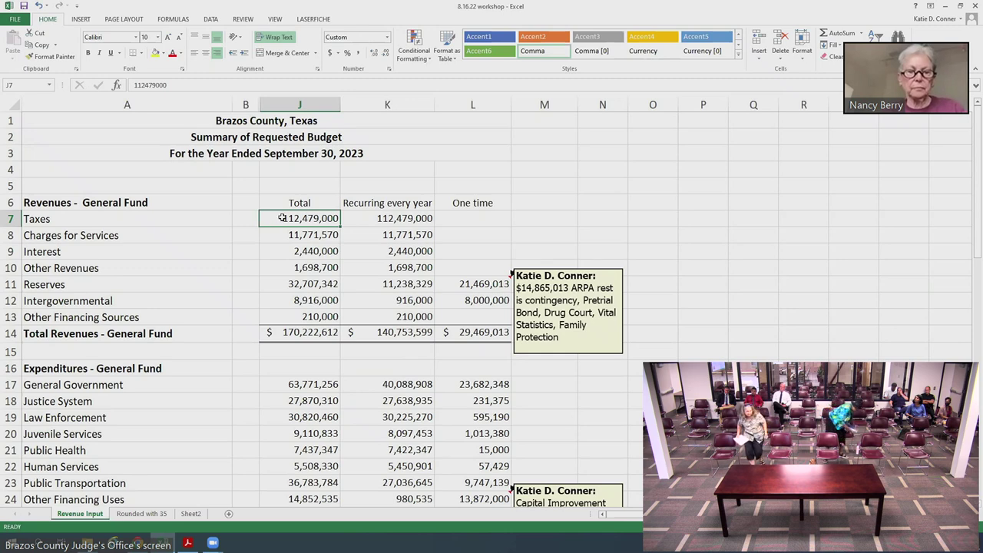
pyautogui.click(279, 331)
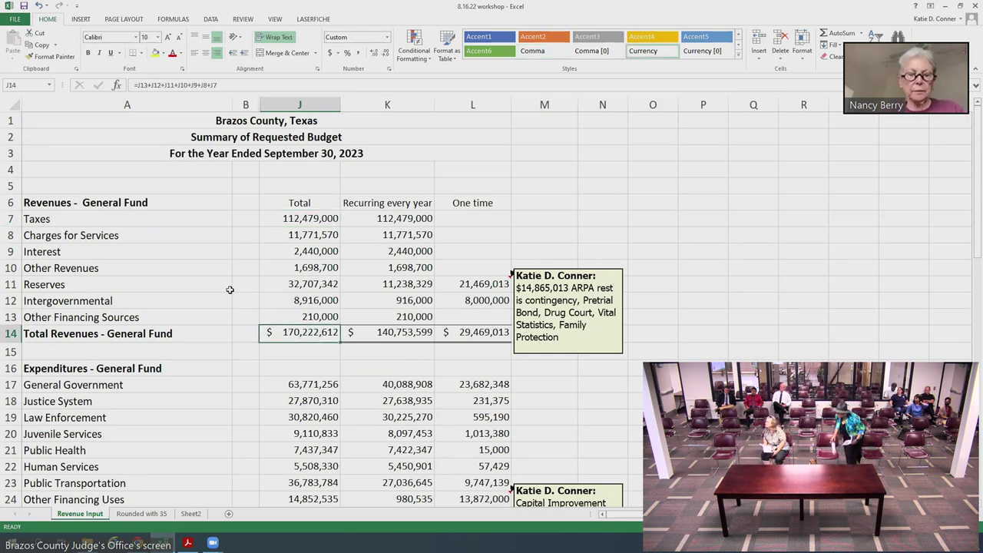
pyautogui.scroll(-1, 230, 289)
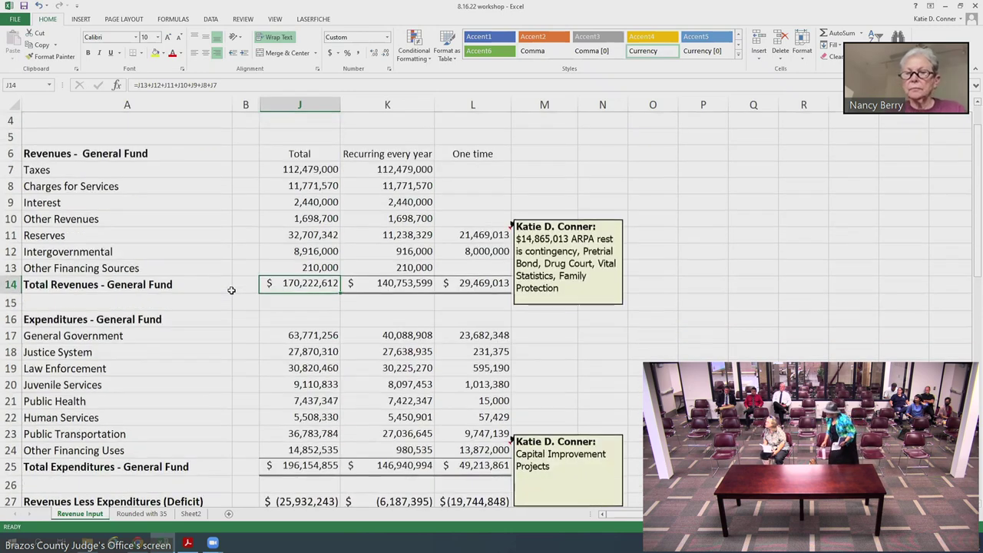
pyautogui.scroll(-1, 231, 291)
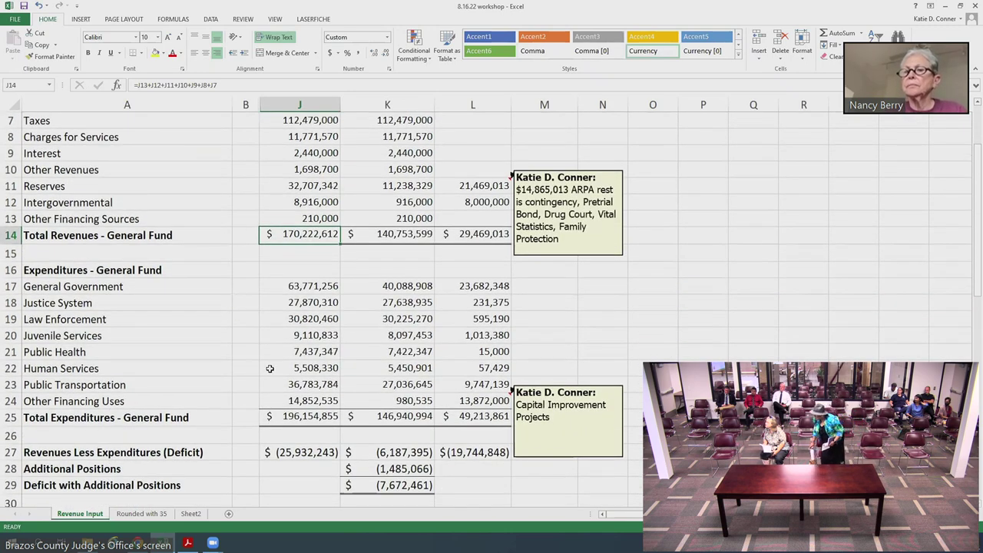
pyautogui.click(282, 413)
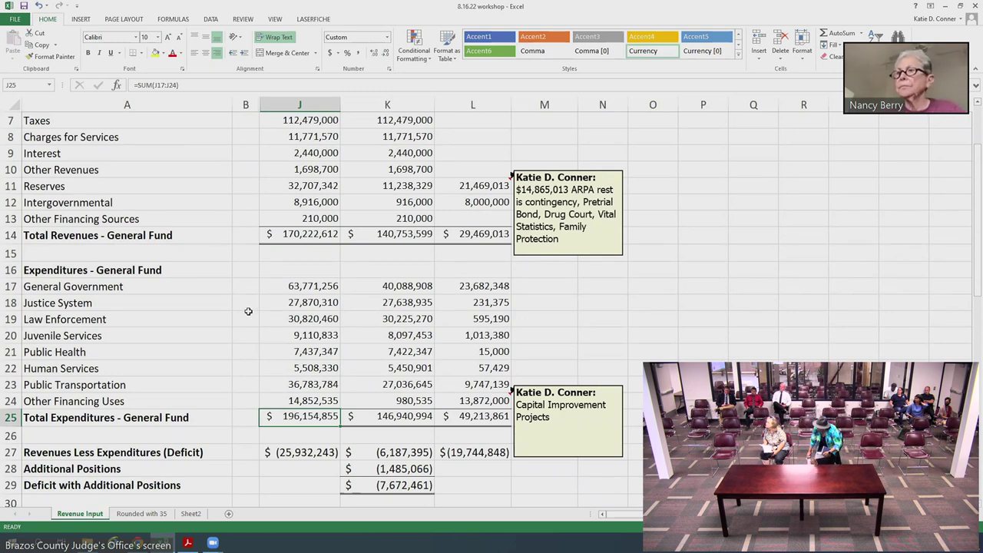
pyautogui.scroll(-1, 248, 312)
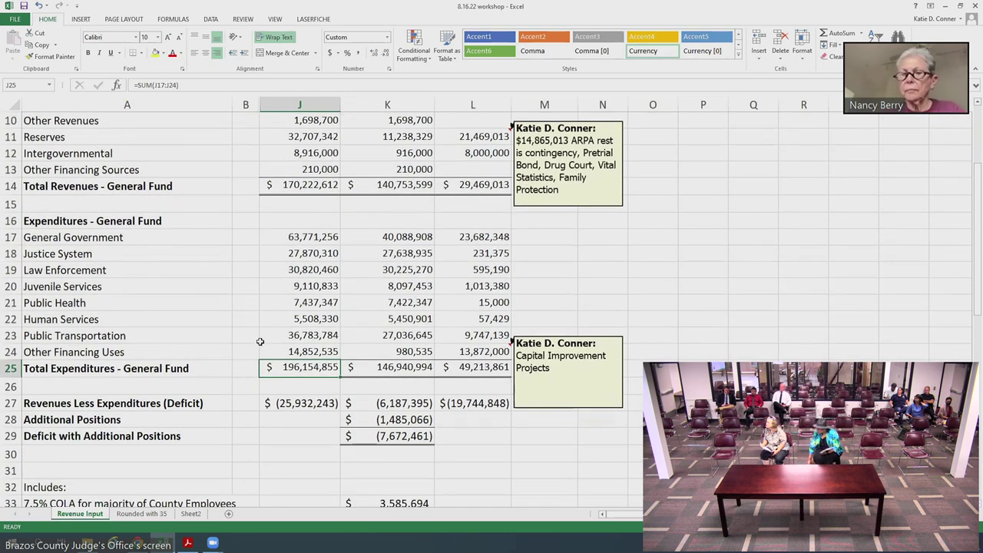
pyautogui.click(277, 403)
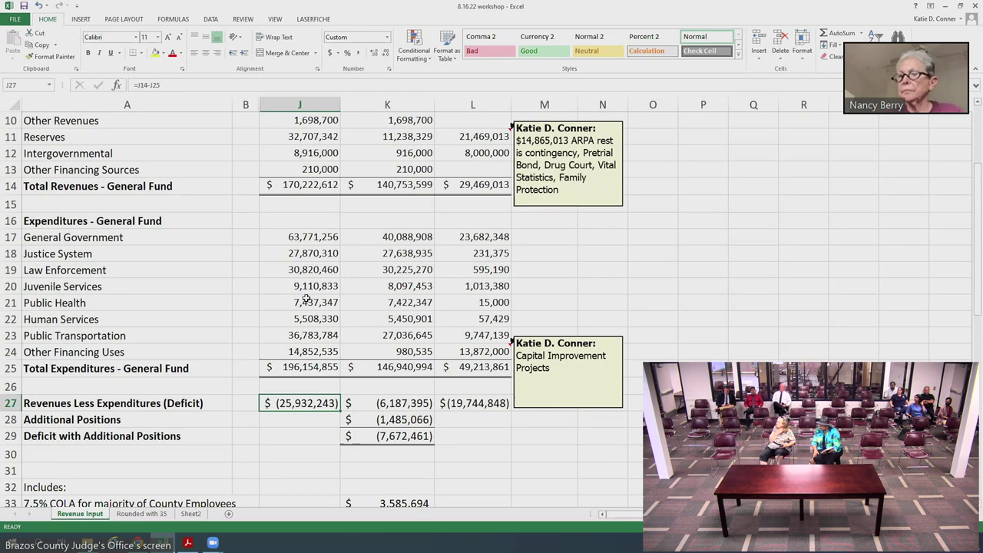
# Step: Compare the Total, Recurring every year and One time columns for the Taxes row and their column headings
pyautogui.scroll(2, 305, 302)
pyautogui.scroll(1, 307, 298)
pyautogui.scroll(-1, 323, 269)
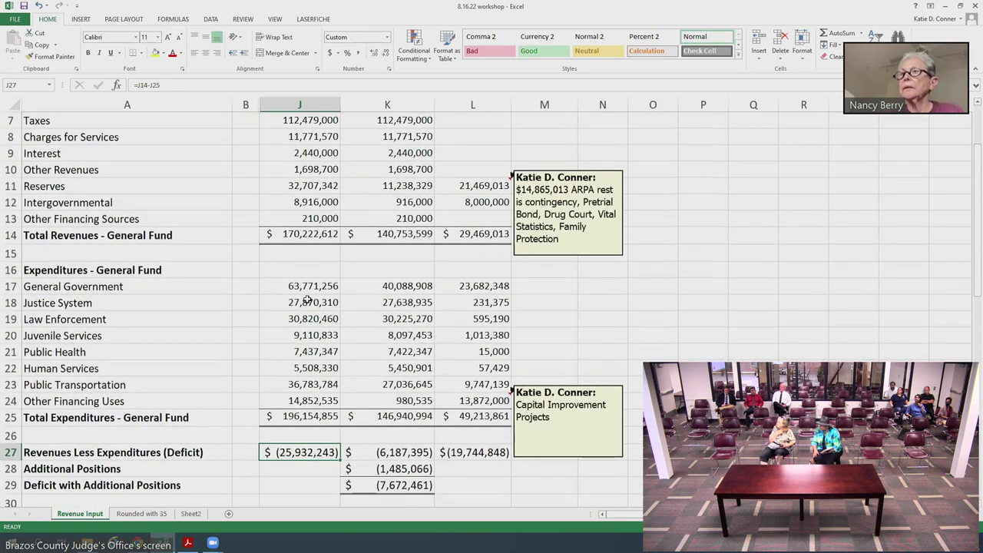
pyautogui.scroll(1, 336, 240)
pyautogui.click(380, 175)
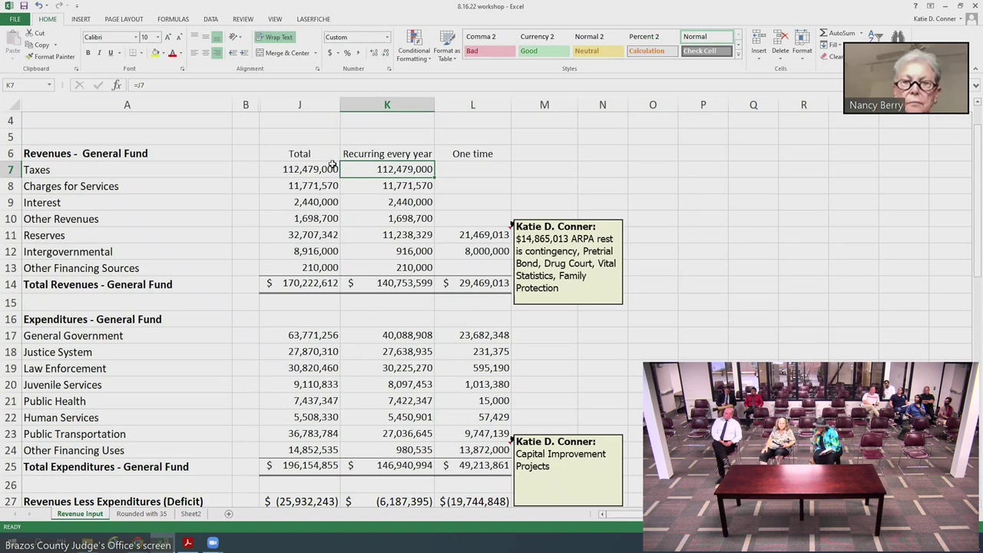
pyautogui.click(305, 170)
pyautogui.click(369, 169)
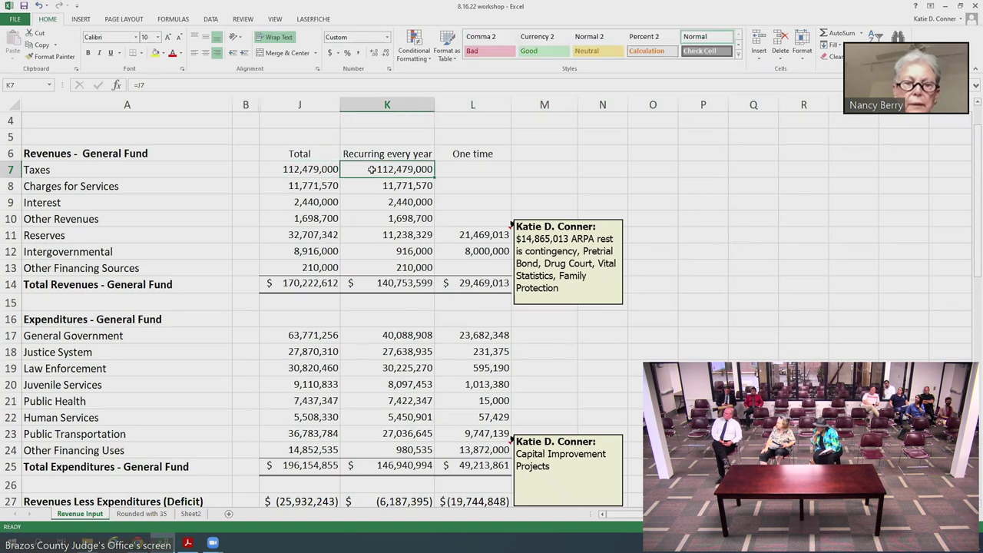
pyautogui.click(471, 170)
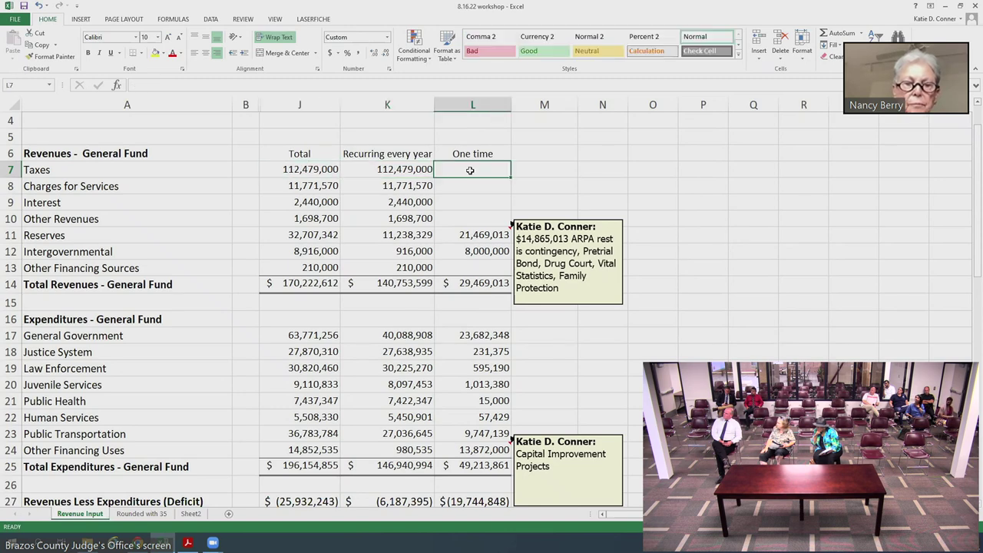
pyautogui.click(411, 156)
pyautogui.click(469, 150)
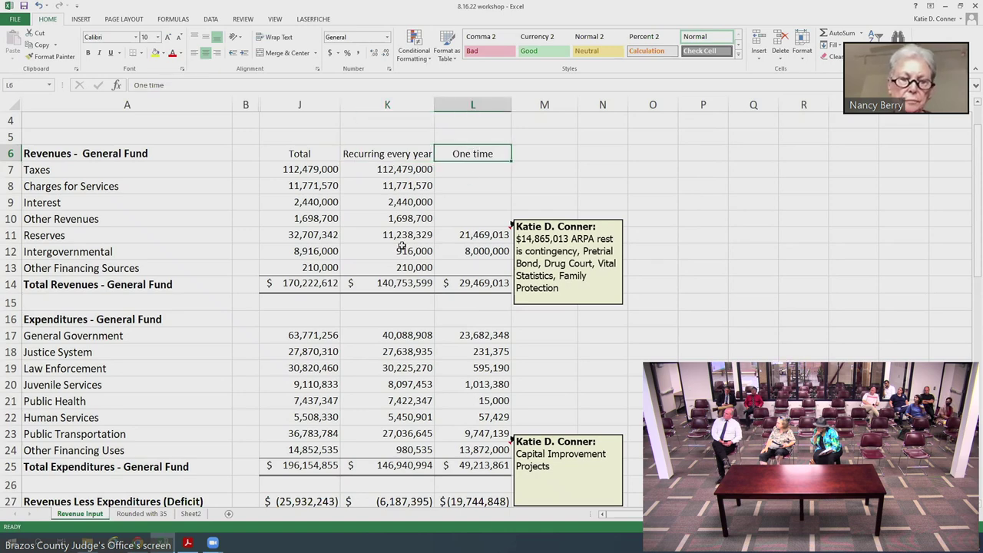
# Step: Review the recurring column's total expenditures, deficit, Additional Positions and Deficit with Additional Positions
pyautogui.scroll(-1, 403, 223)
pyautogui.scroll(1, 392, 188)
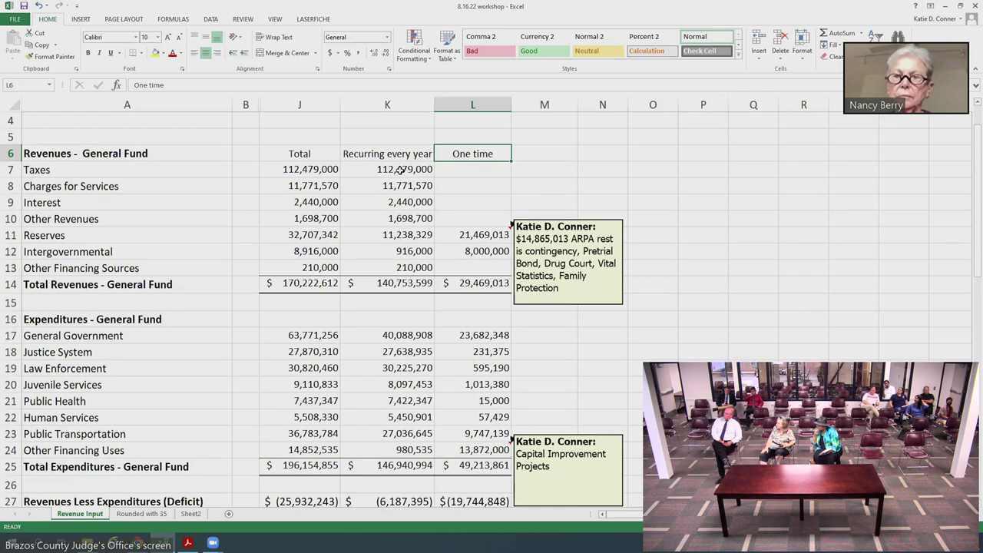
pyautogui.scroll(-1, 394, 183)
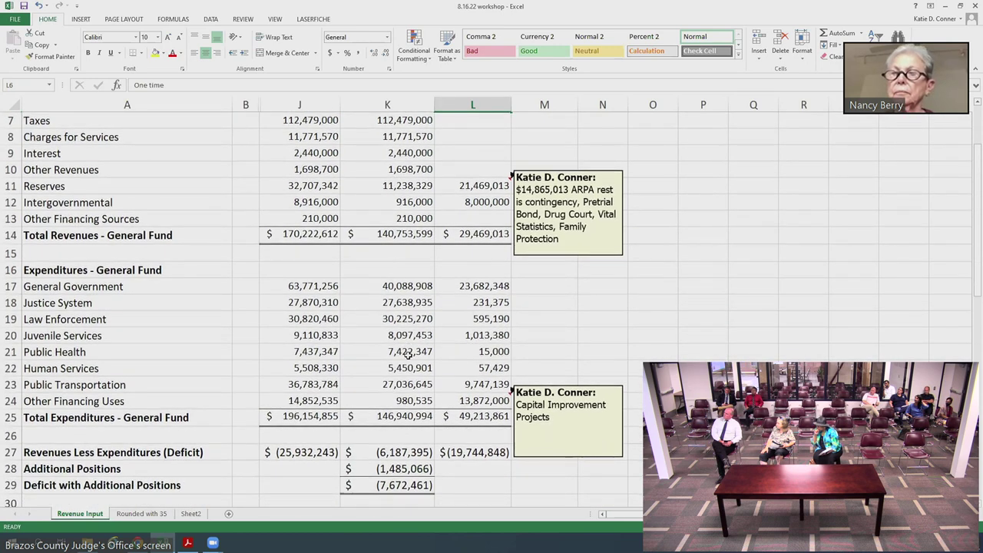
pyautogui.click(393, 416)
pyautogui.click(388, 448)
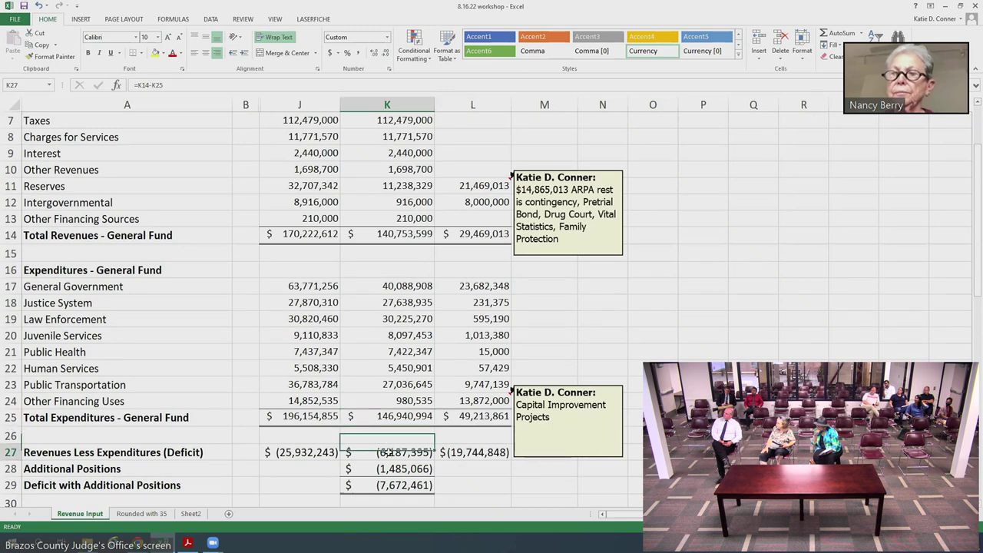
pyautogui.scroll(-2, 406, 338)
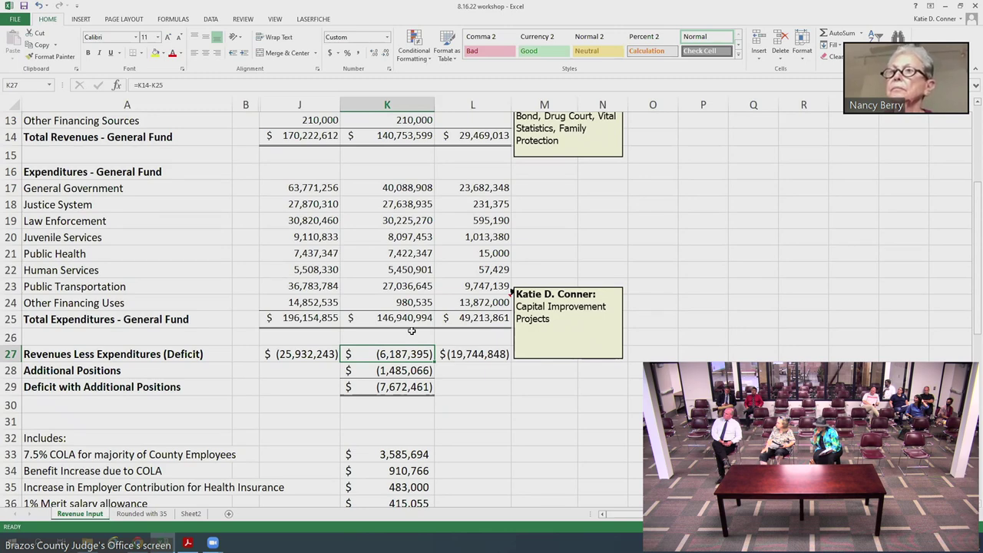
pyautogui.click(390, 370)
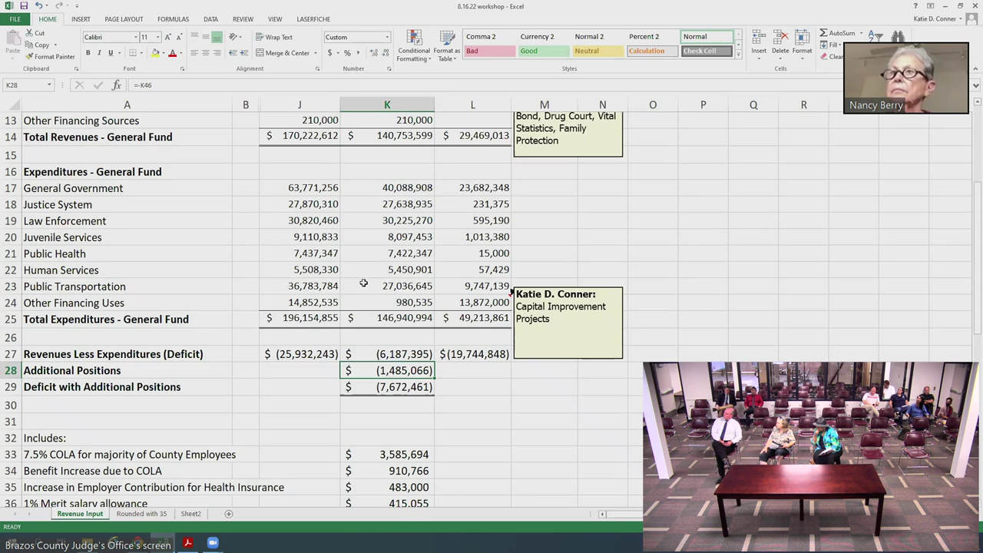
pyautogui.click(375, 389)
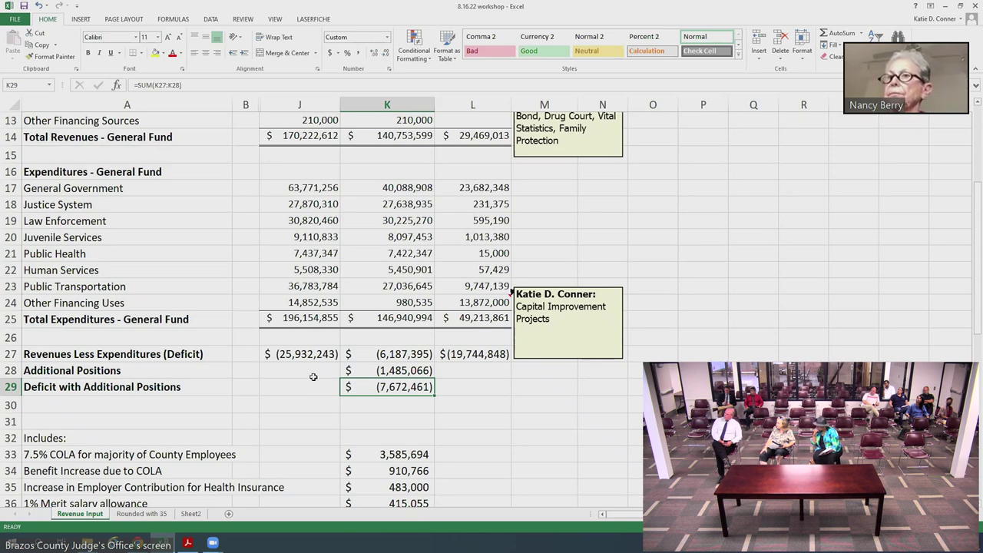
# Step: Examine the One time revenue amounts for Reserves and Intergovernmental
pyautogui.scroll(3, 545, 275)
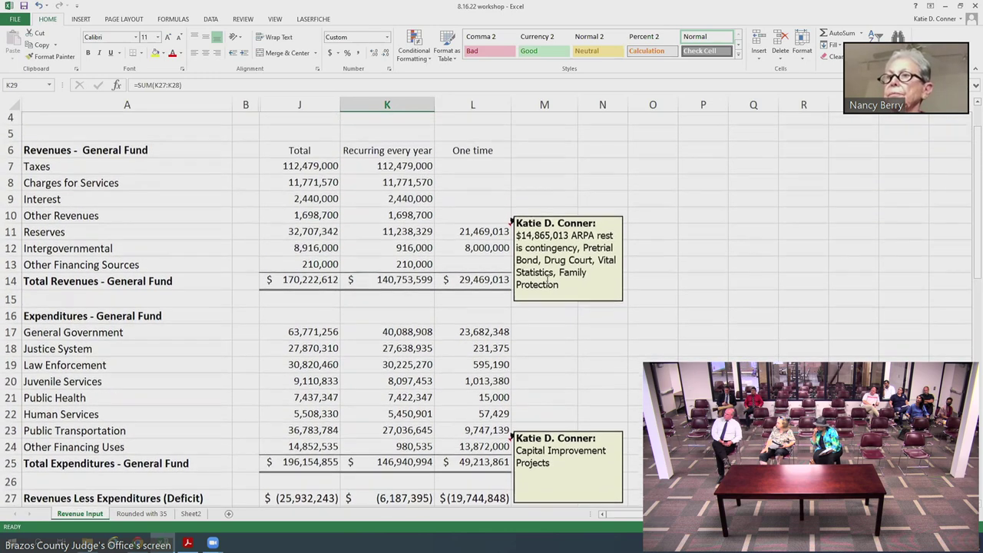
pyautogui.click(486, 157)
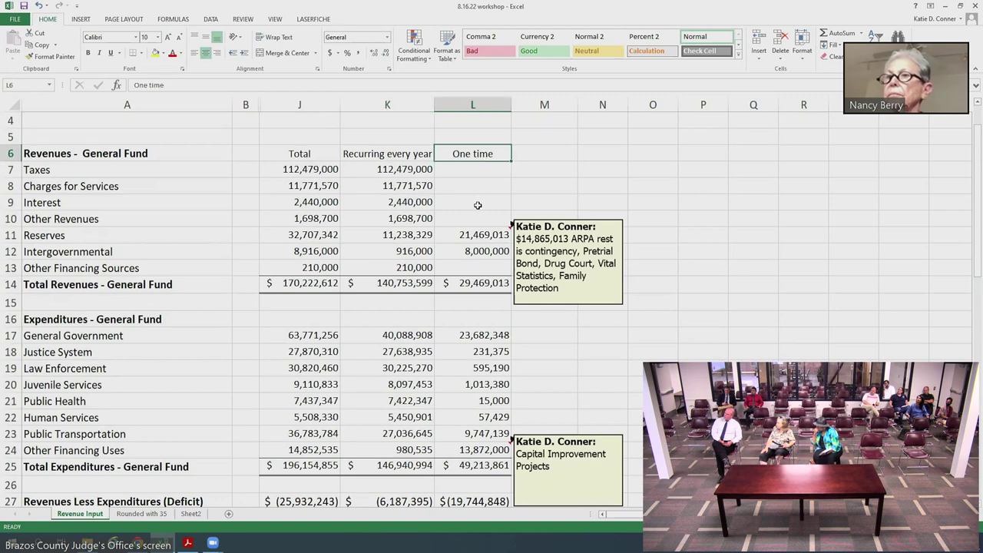
pyautogui.click(477, 234)
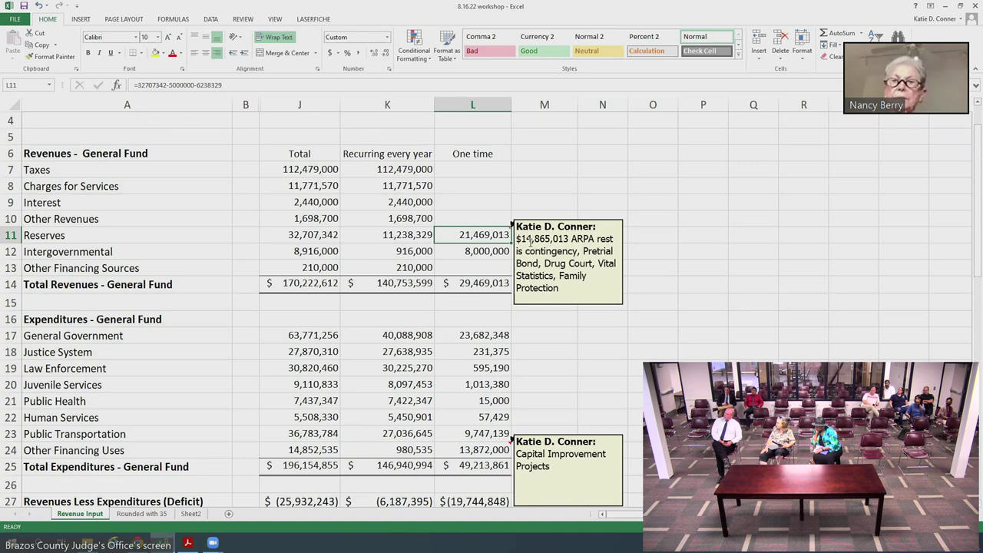
pyautogui.click(450, 248)
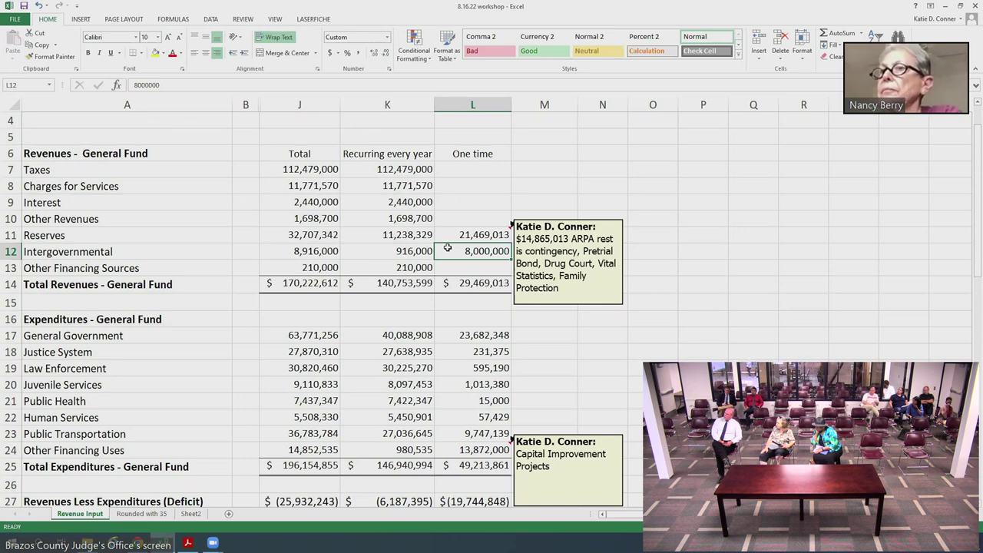
# Step: Examine the One time expenditures for General Government and Other Financing Uses and the One time deficit
pyautogui.scroll(-2, 447, 247)
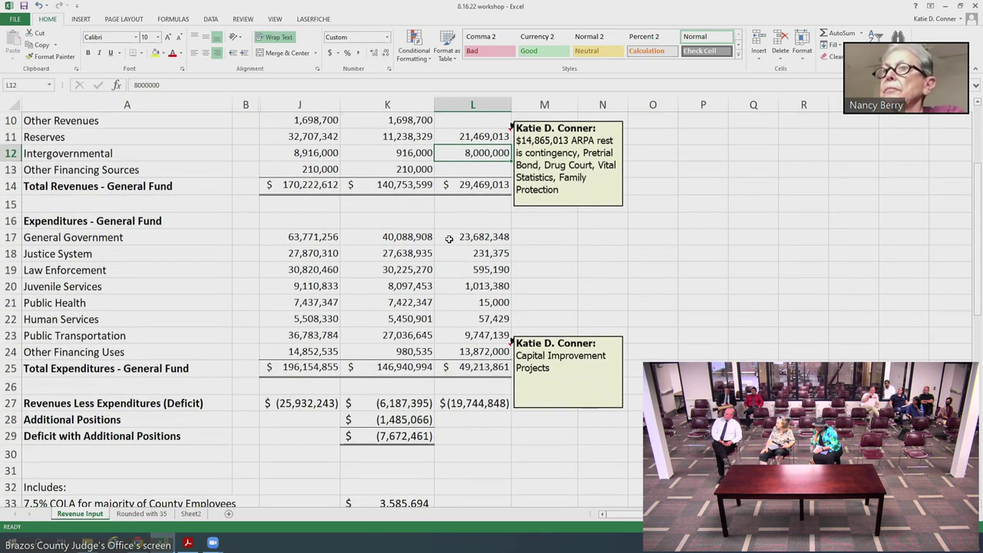
pyautogui.click(448, 238)
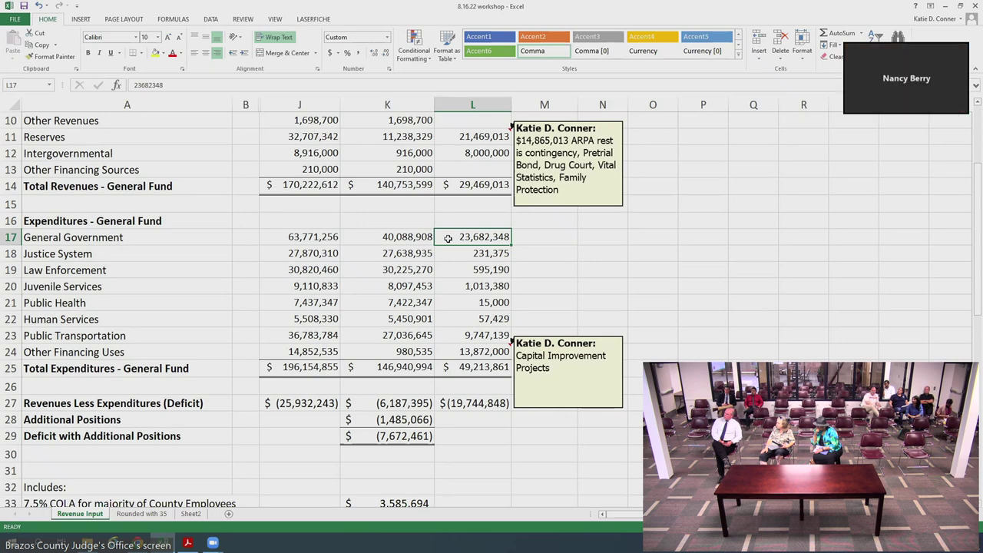
pyautogui.click(458, 353)
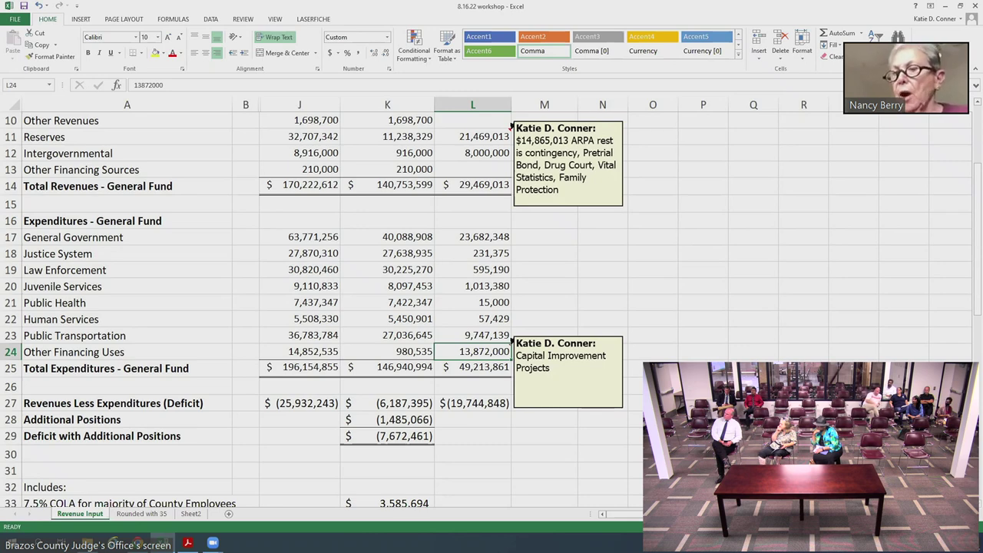
pyautogui.scroll(1, 323, 307)
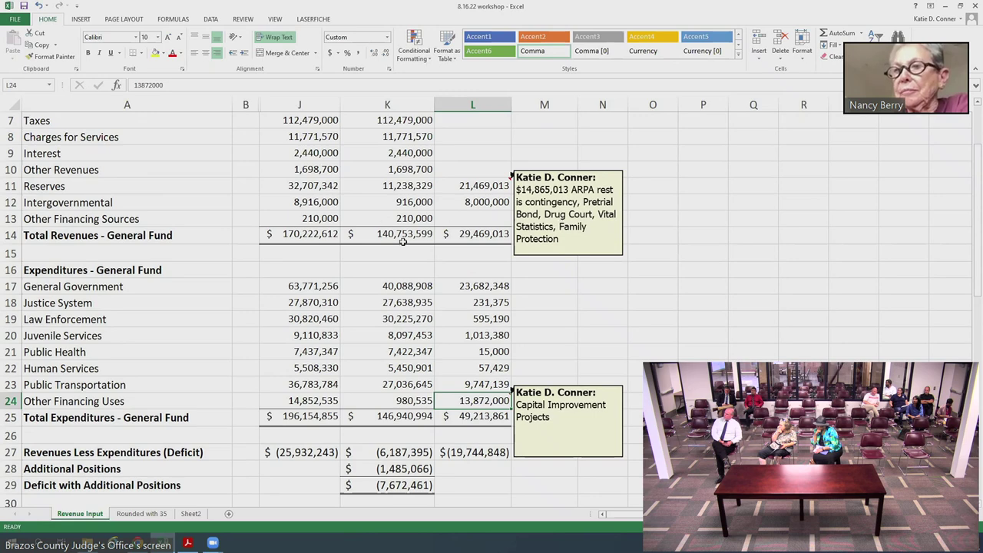
pyautogui.scroll(-1, 477, 281)
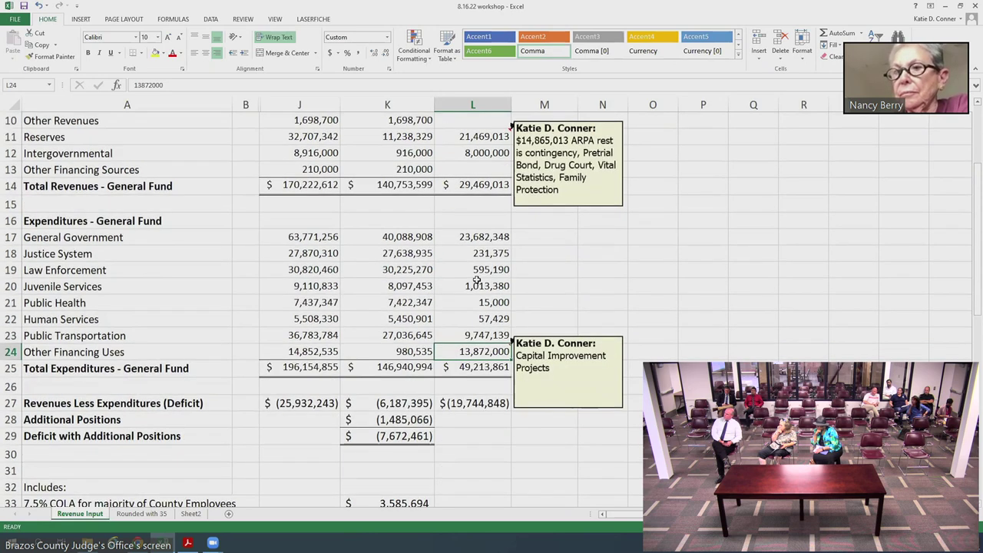
pyautogui.scroll(2, 477, 282)
pyautogui.scroll(-2, 477, 282)
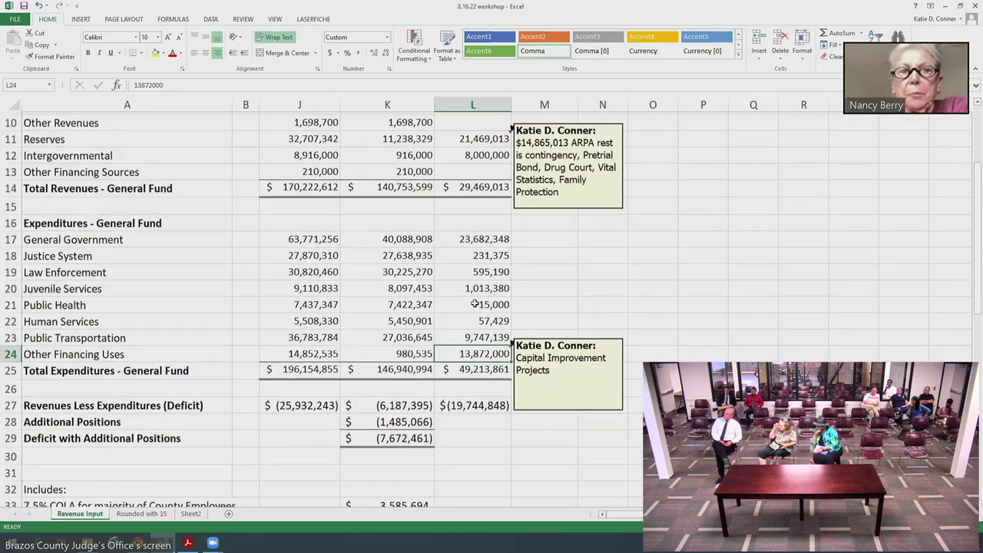
pyautogui.click(486, 401)
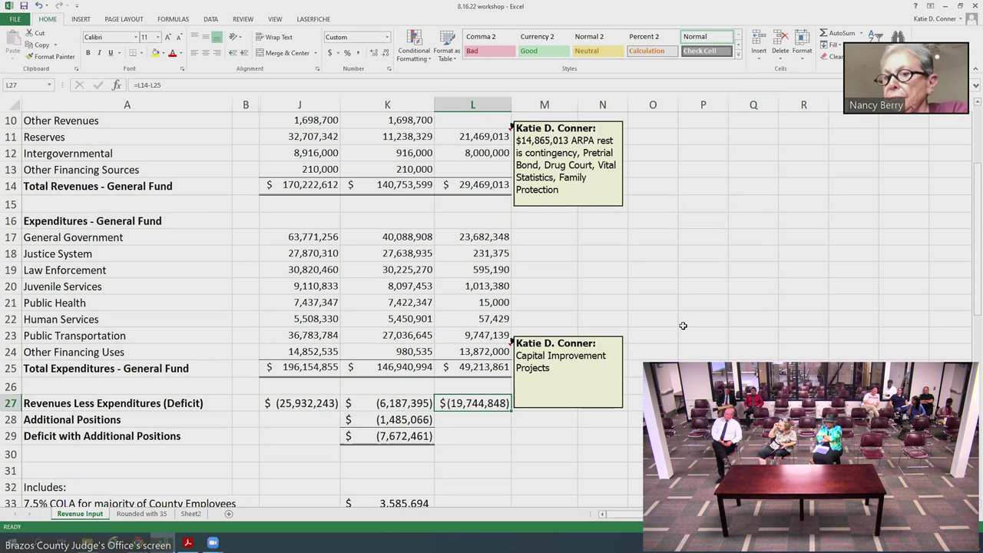
# Step: Review the items included in recurring expenditures, from the 7.5% COLA to the decrease in OPEB funding and the Road and Bridge increase
pyautogui.scroll(-1, 395, 330)
pyautogui.scroll(-1, 395, 332)
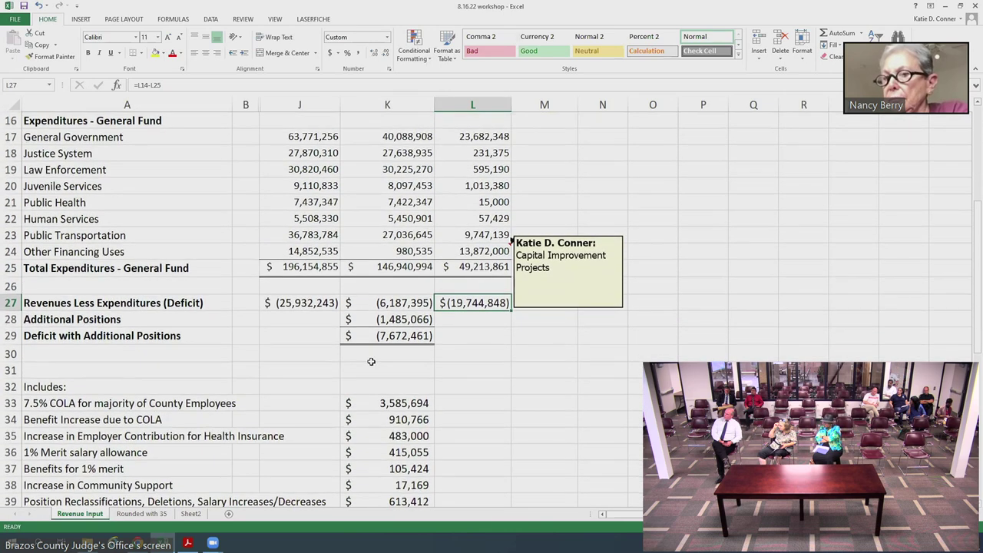
pyautogui.click(360, 267)
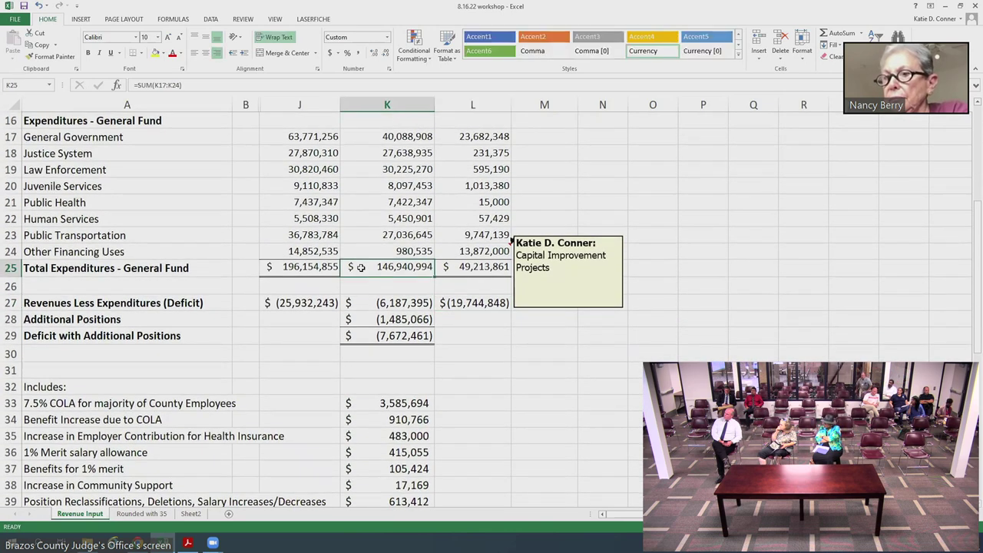
pyautogui.scroll(-3, 365, 265)
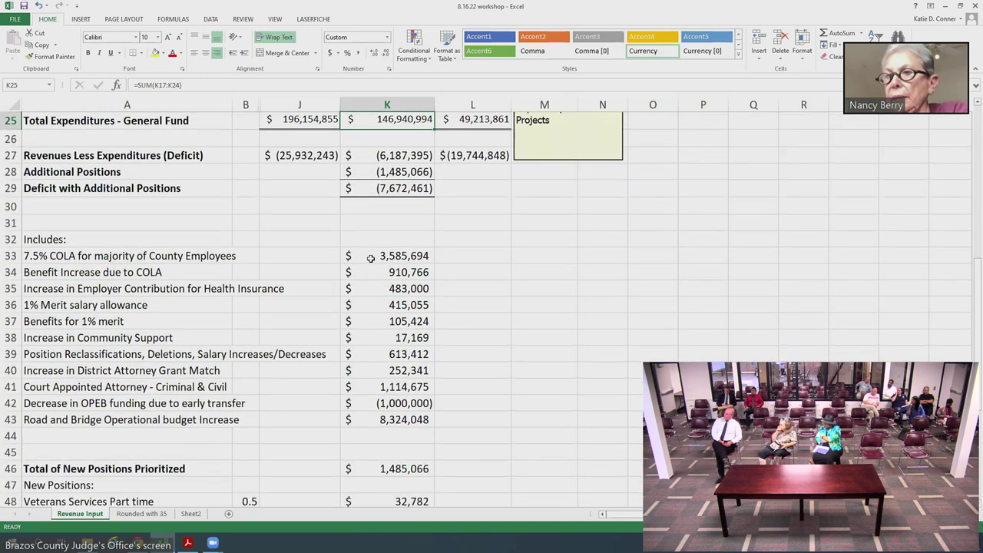
pyautogui.click(370, 258)
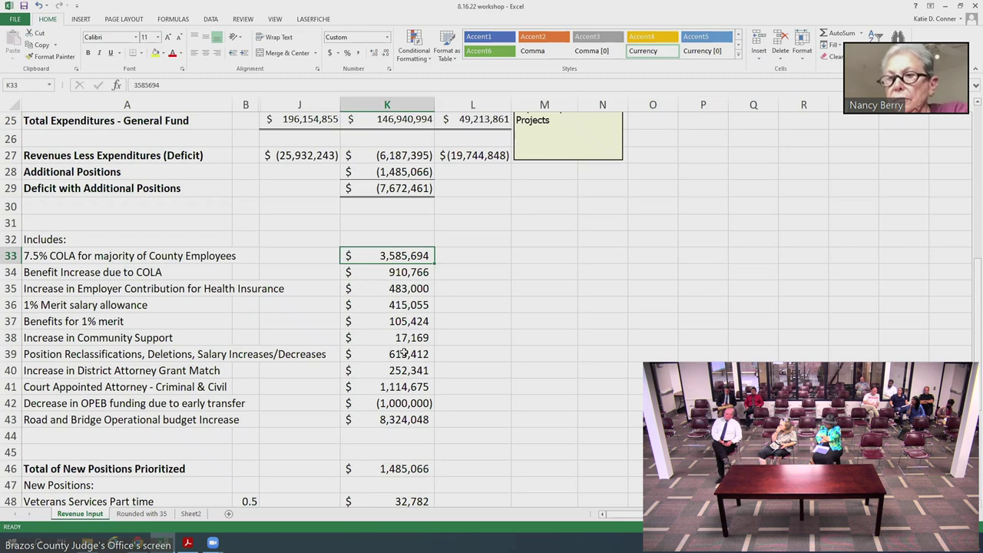
pyautogui.click(378, 401)
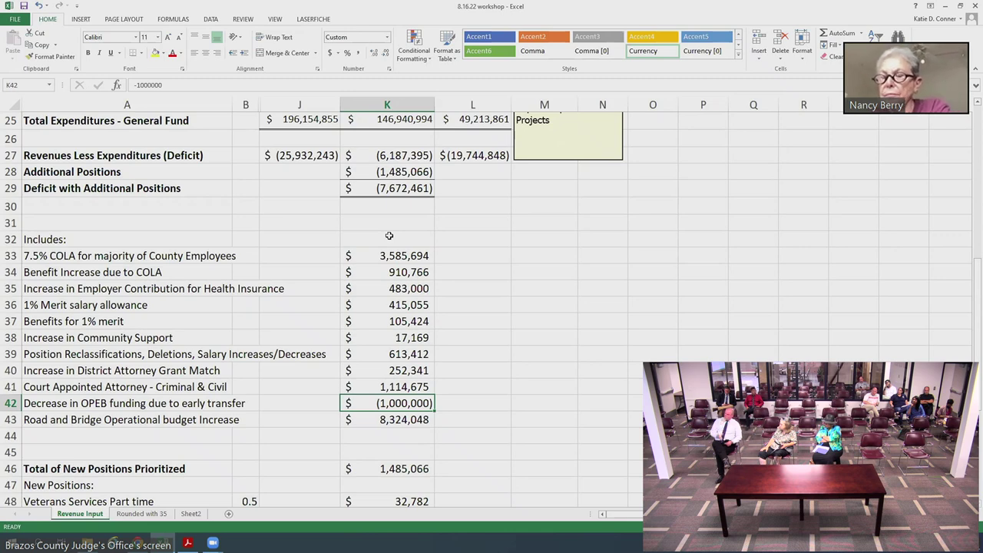
pyautogui.scroll(1, 228, 326)
pyautogui.scroll(-1, 147, 388)
pyautogui.scroll(-1, 147, 381)
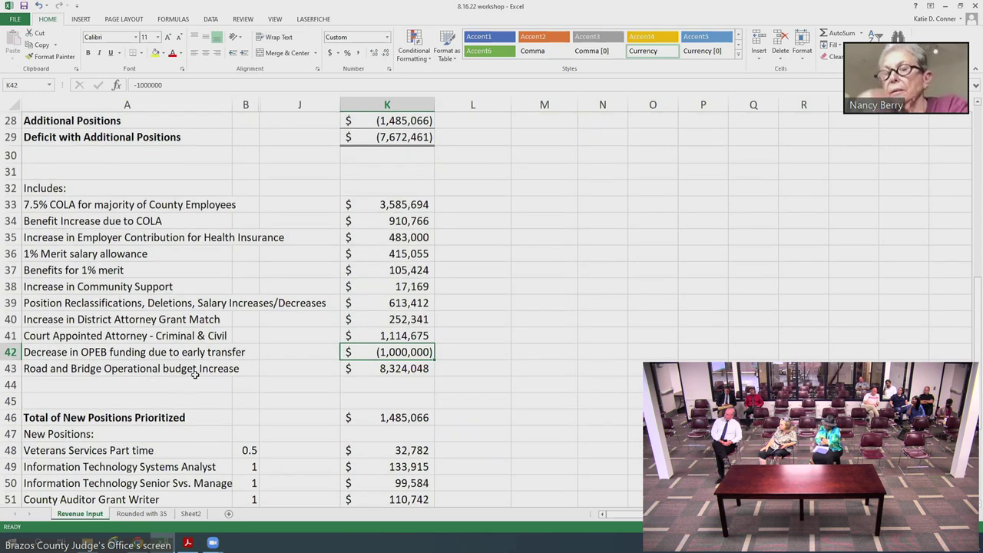
# Step: Review the Road and Bridge Operational budget Increase and the New Positions costs for Veterans Services, Information Technology Systems Analyst and Sheriff's office Patrol
pyautogui.click(368, 369)
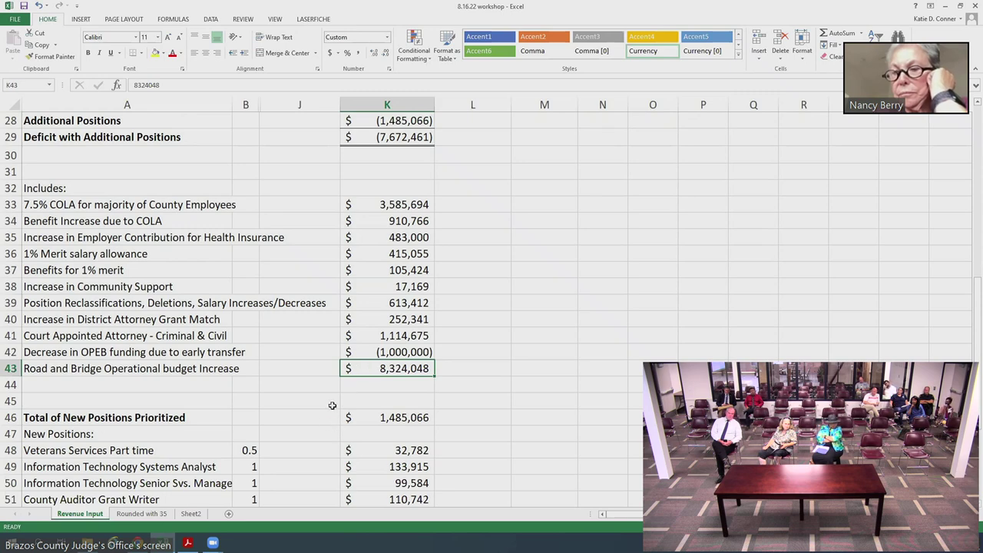
pyautogui.scroll(-3, 345, 376)
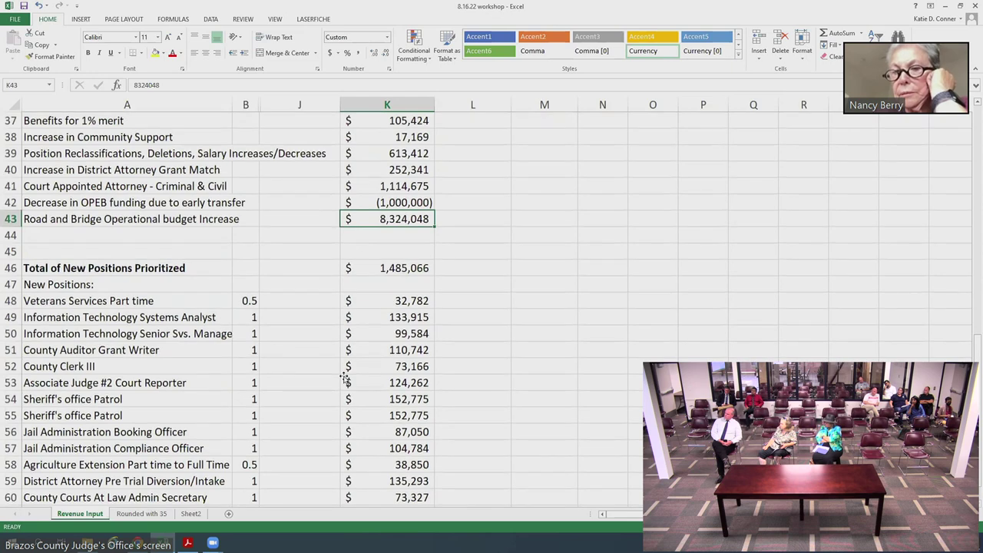
pyautogui.scroll(-1, 345, 362)
pyautogui.scroll(-1, 345, 363)
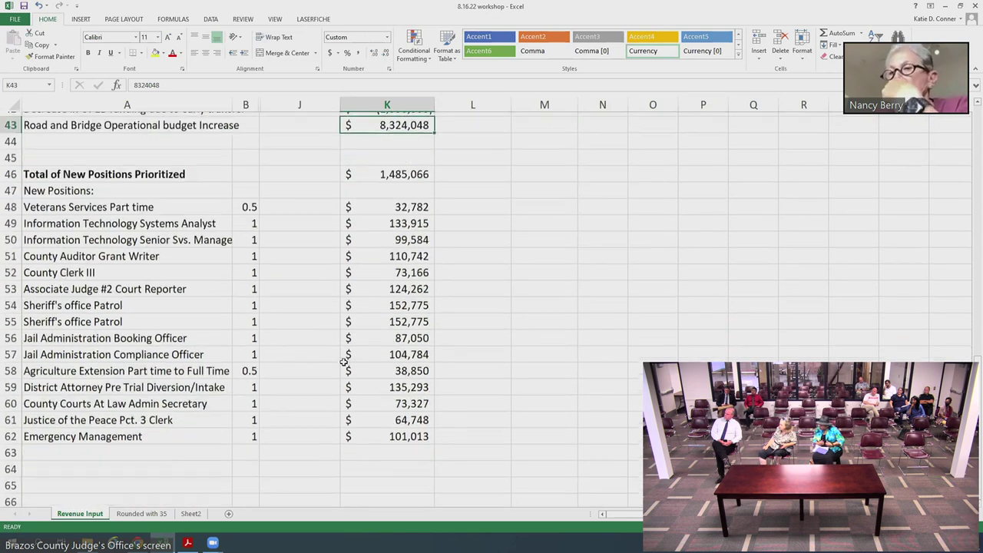
pyautogui.click(387, 204)
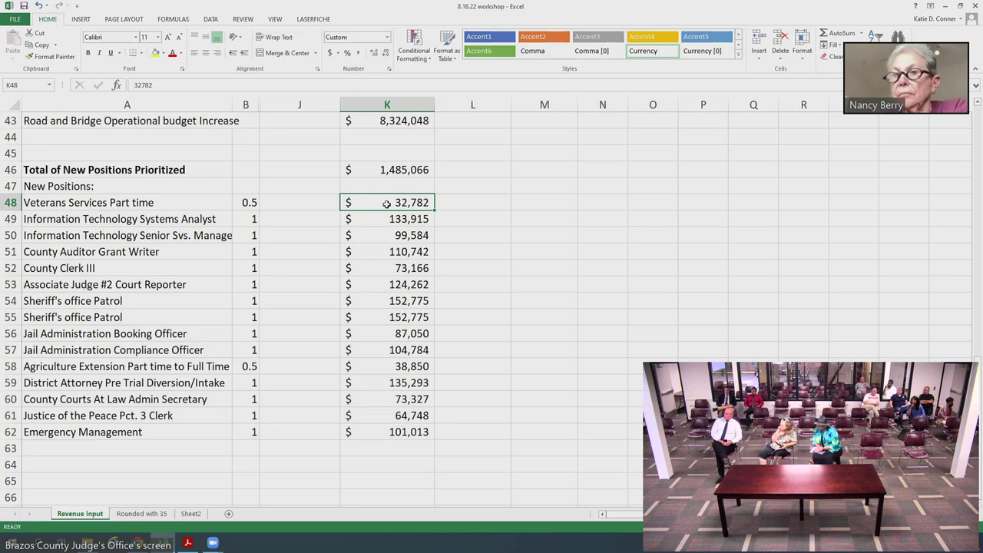
pyautogui.click(378, 215)
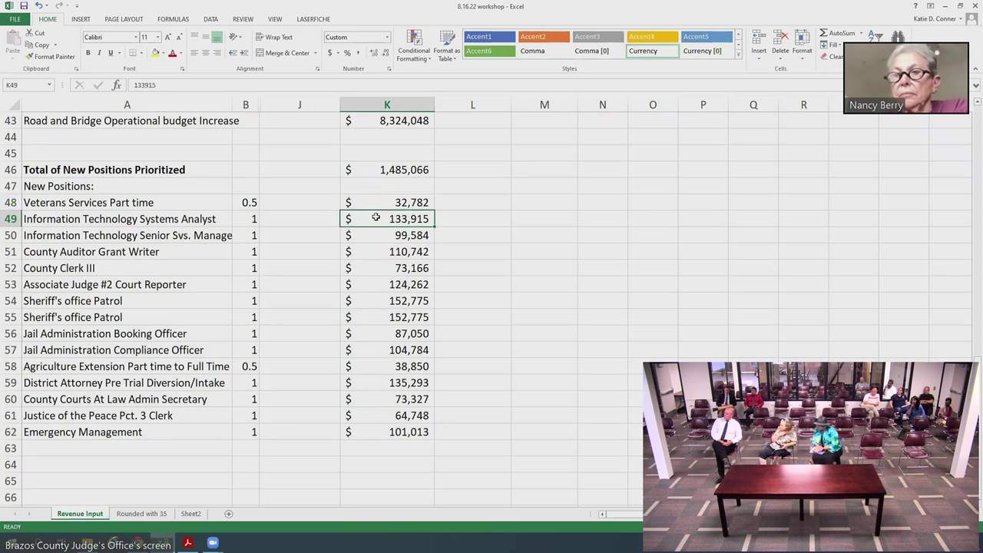
pyautogui.click(377, 304)
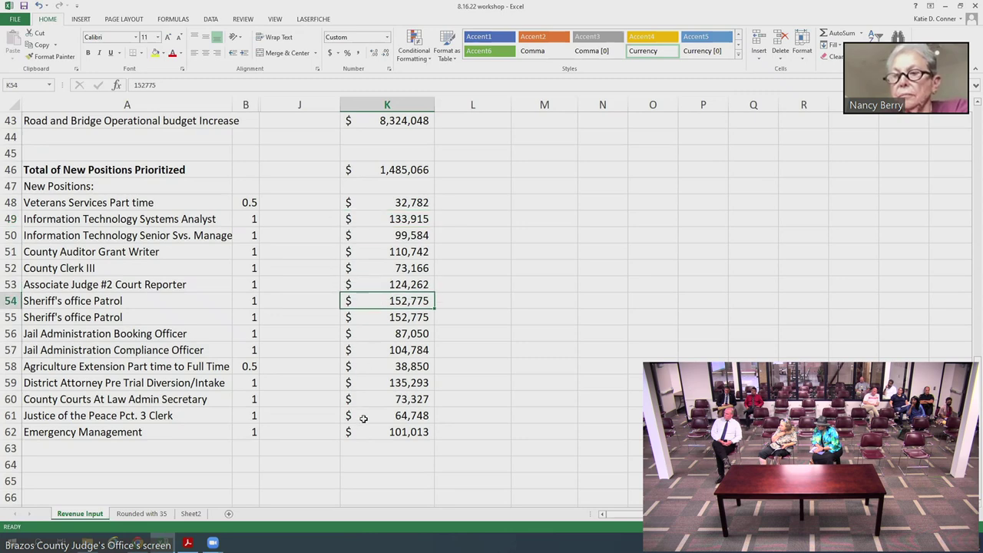
# Step: Check the Total of New Positions Prioritized and the recurring Deficit with Additional Positions
pyautogui.click(372, 178)
pyautogui.scroll(7, 372, 185)
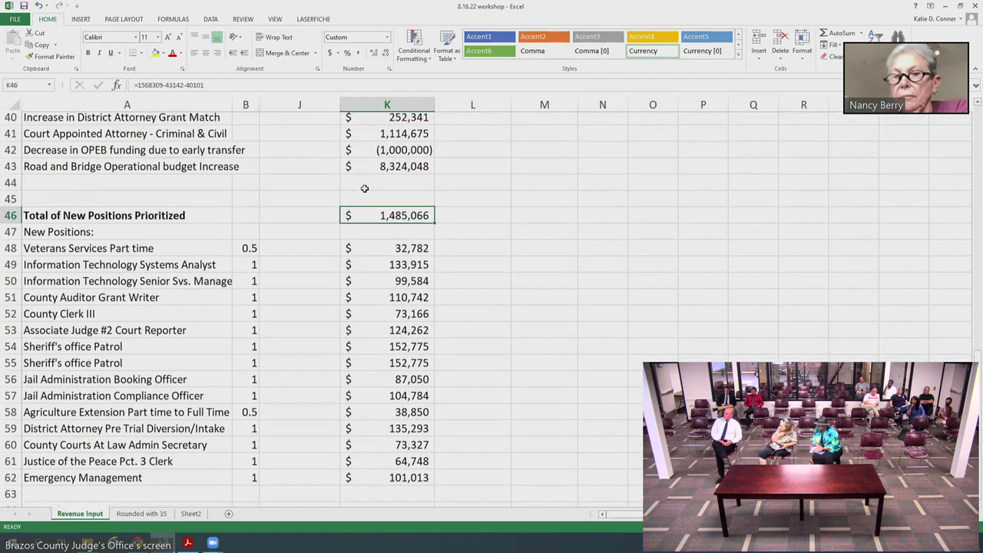
pyautogui.scroll(1, 366, 203)
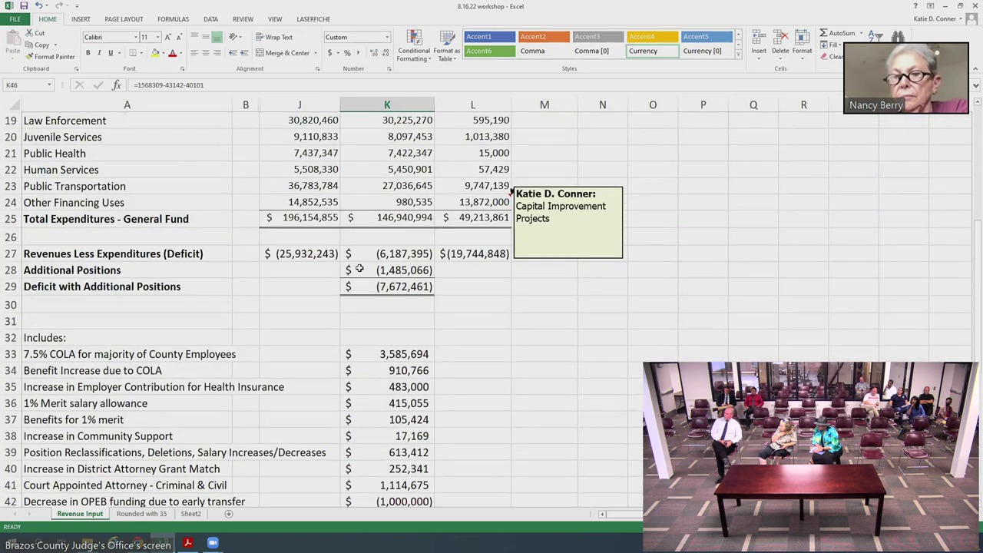
pyautogui.click(353, 287)
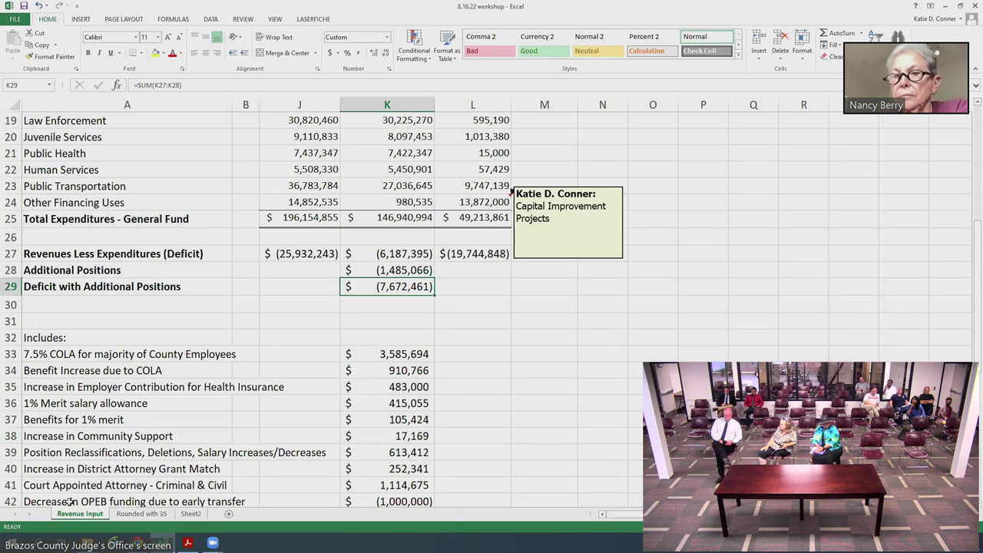
# Step: Show the Analysis of Possible Tax Rates on the Rounded with 35 sheet, enlarged for reading
pyautogui.click(127, 515)
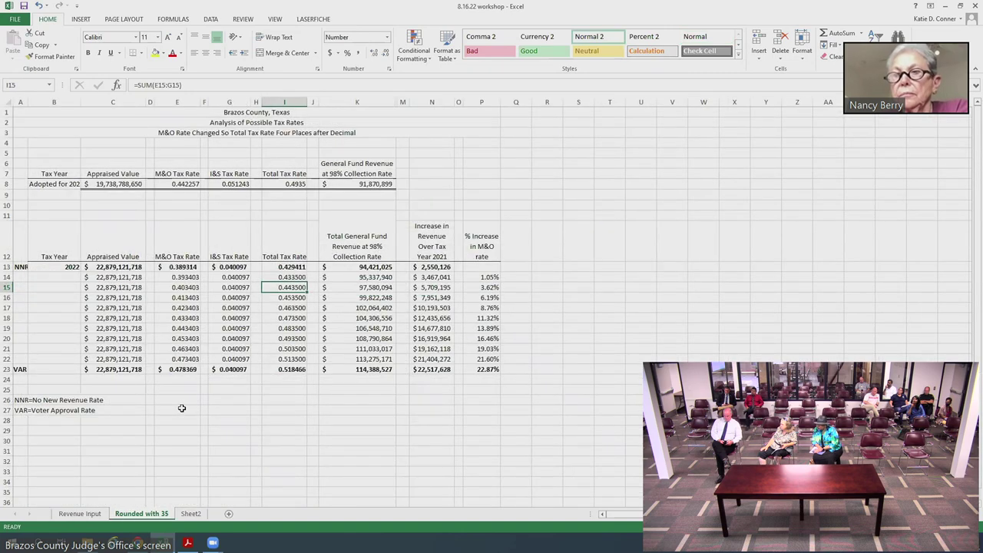
pyautogui.scroll(2, 176, 408)
pyautogui.scroll(4, 185, 408)
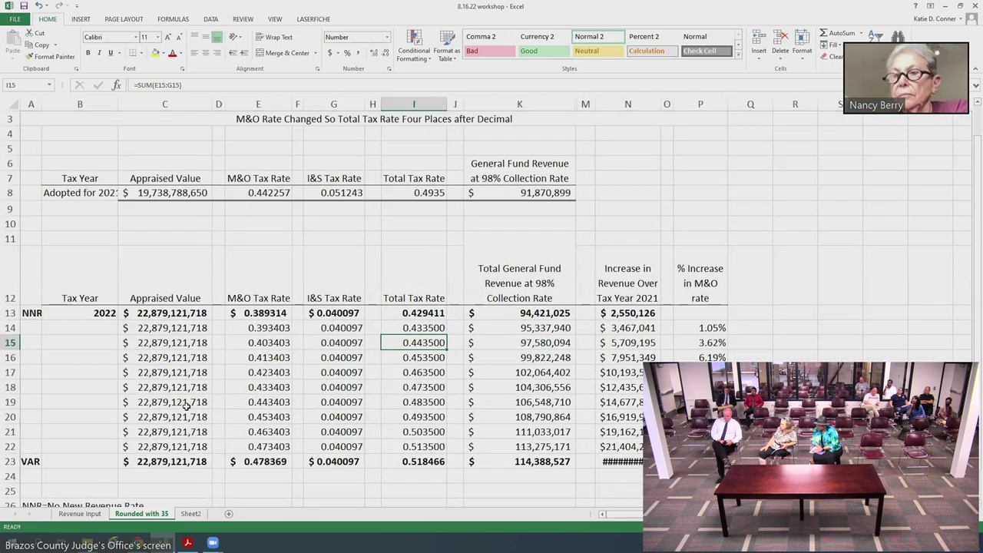
pyautogui.scroll(3, 261, 308)
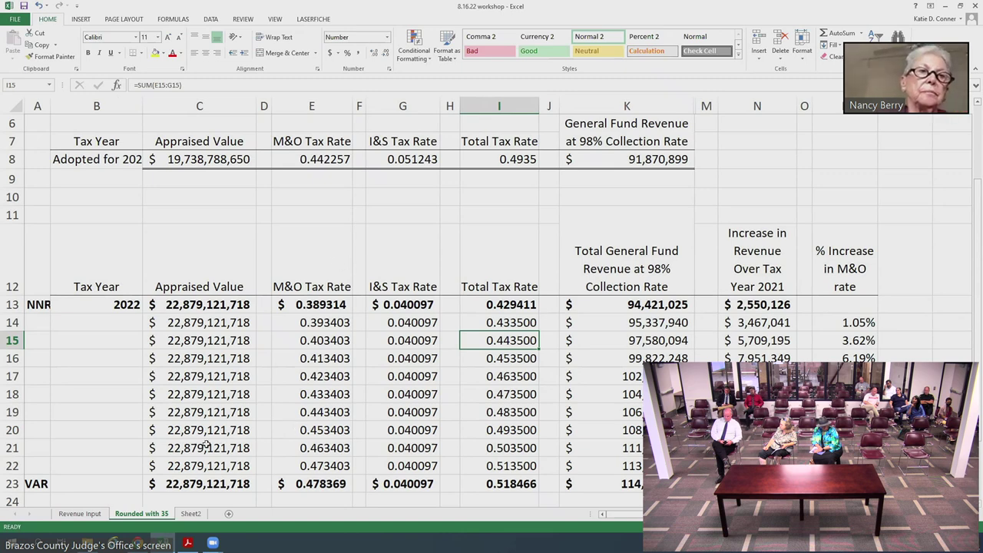
# Step: Compare the deficit figures on the Revenue Input sheet with the tax rate analysis on Rounded with 35
pyautogui.click(94, 513)
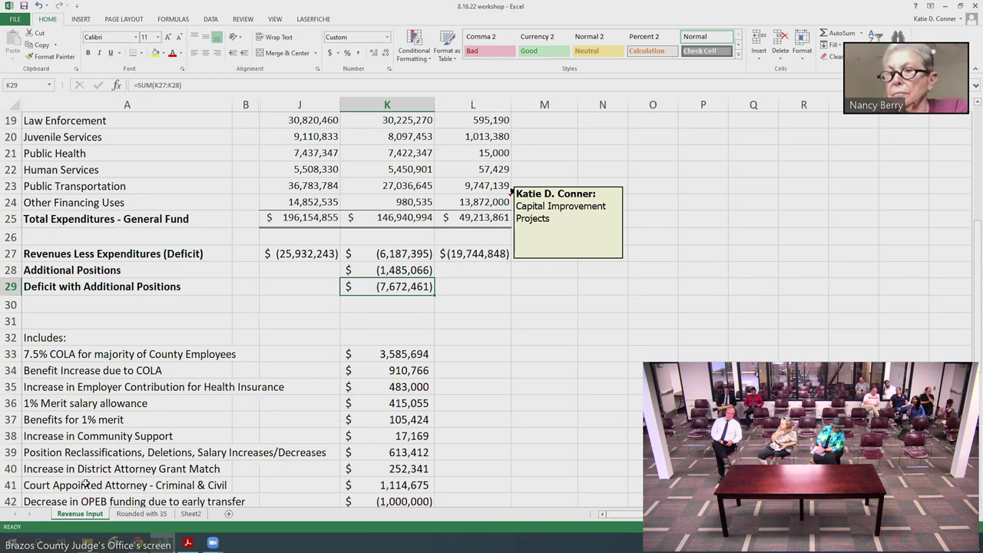
pyautogui.click(124, 515)
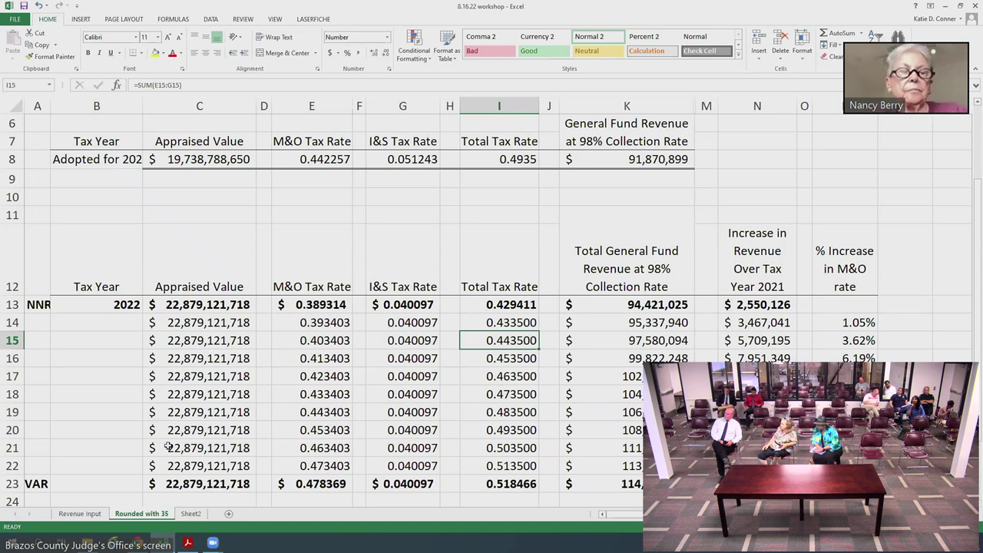
pyautogui.click(82, 513)
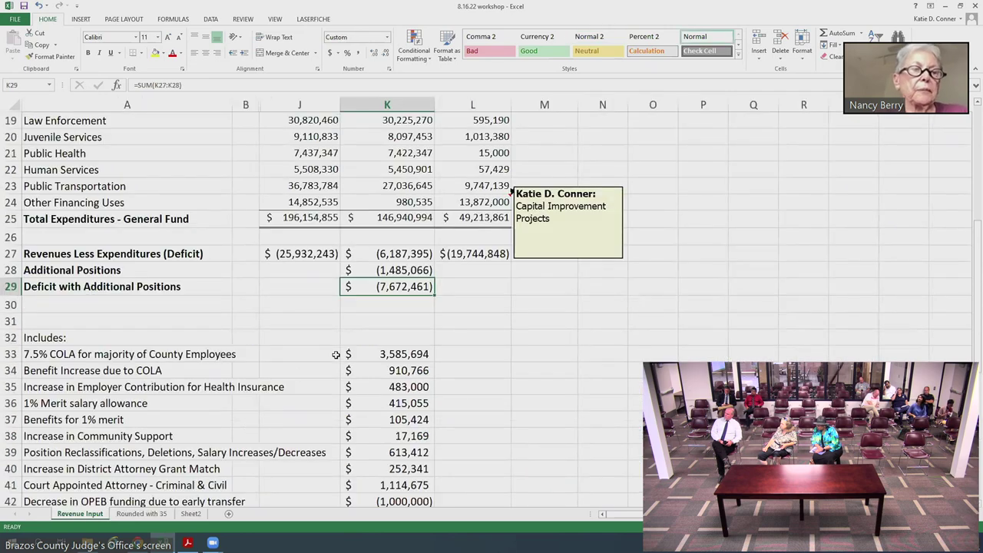
pyautogui.click(128, 514)
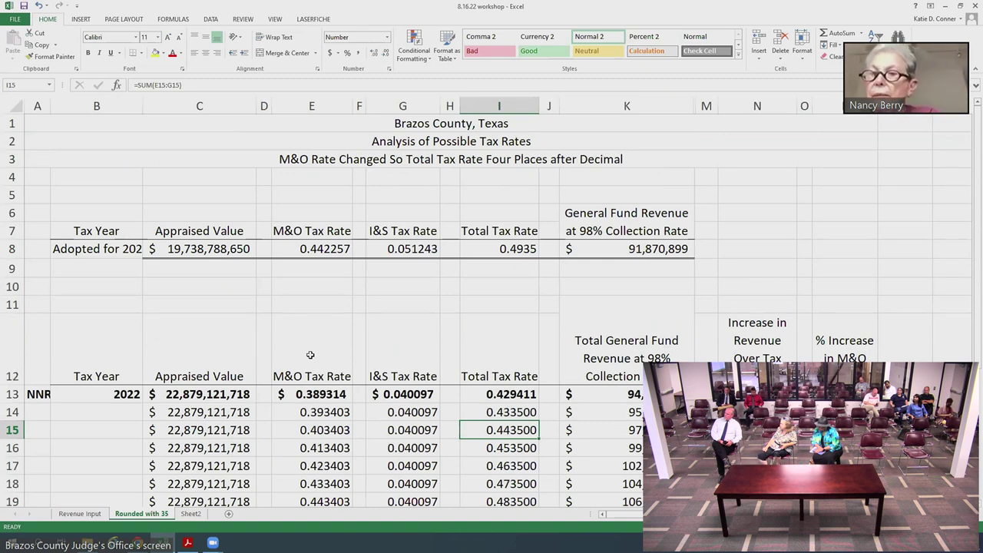
# Step: Examine the 2022 total tax rates in rows 17, 15 and 13 and the No New Revenue Rate's increase in revenue over tax year 2021
pyautogui.scroll(-1, 338, 376)
pyautogui.scroll(-3, 338, 376)
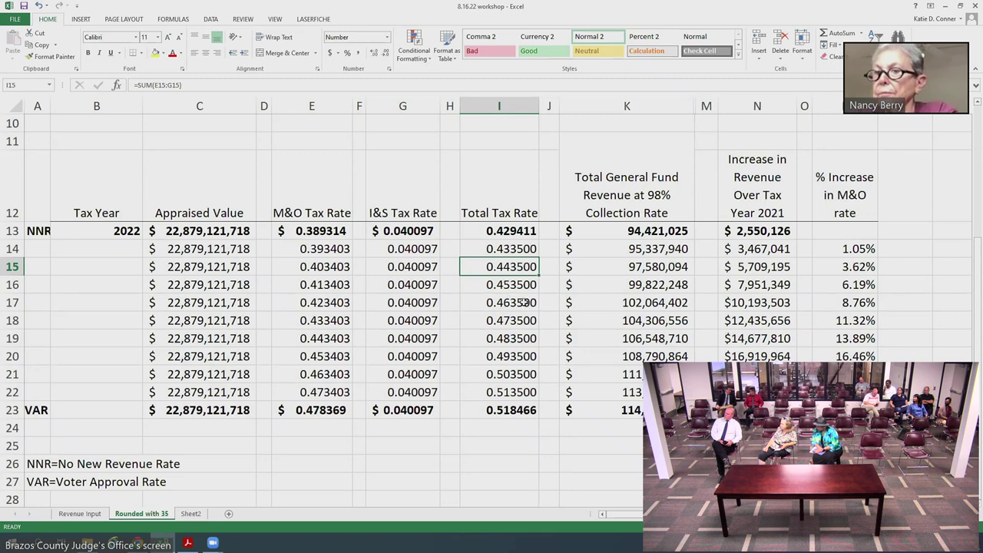
pyautogui.click(477, 301)
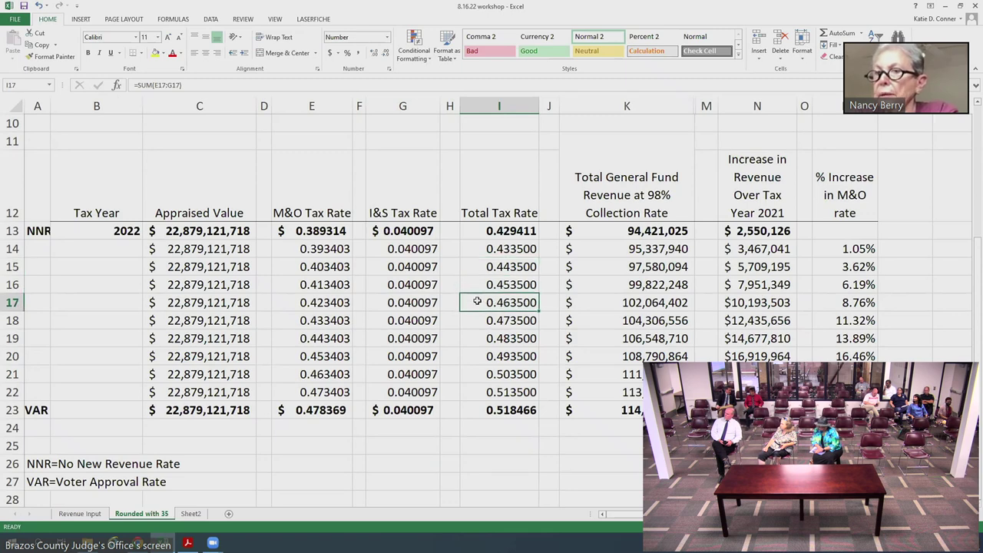
pyautogui.click(482, 267)
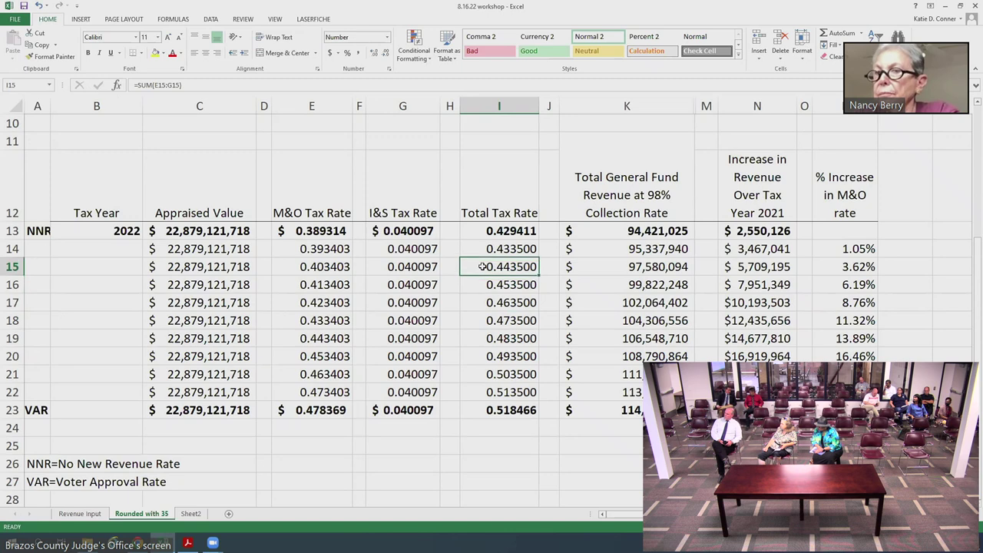
pyautogui.click(495, 229)
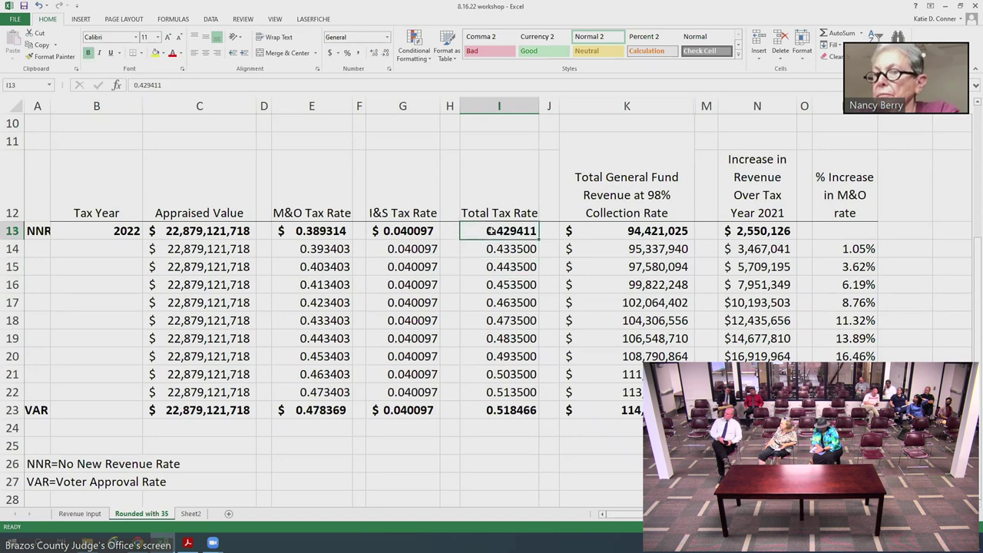
pyautogui.click(755, 232)
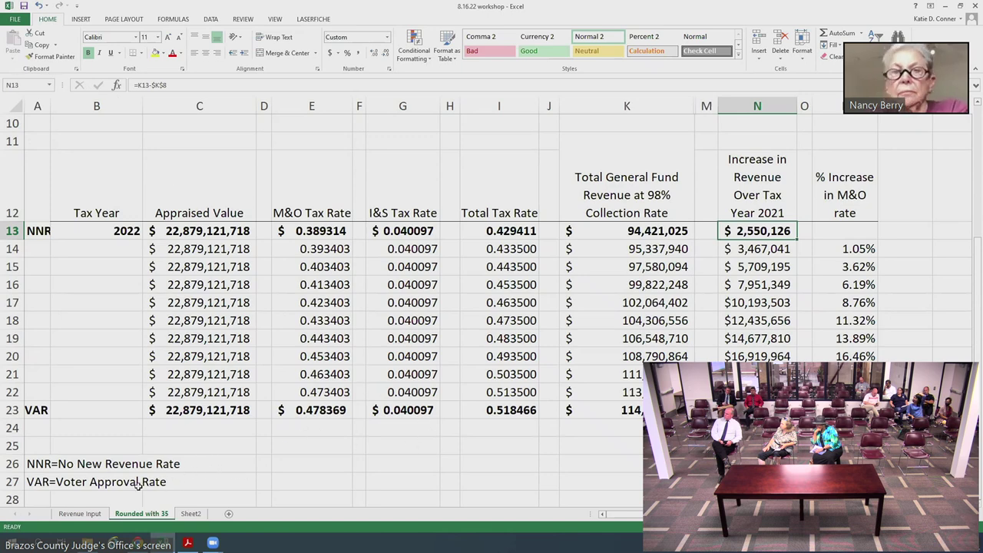
# Step: Recheck the Revenue Input deficit against the revenue increases over tax year 2021 at the 0.453500 and 0.443500 total tax rates
pyautogui.click(92, 517)
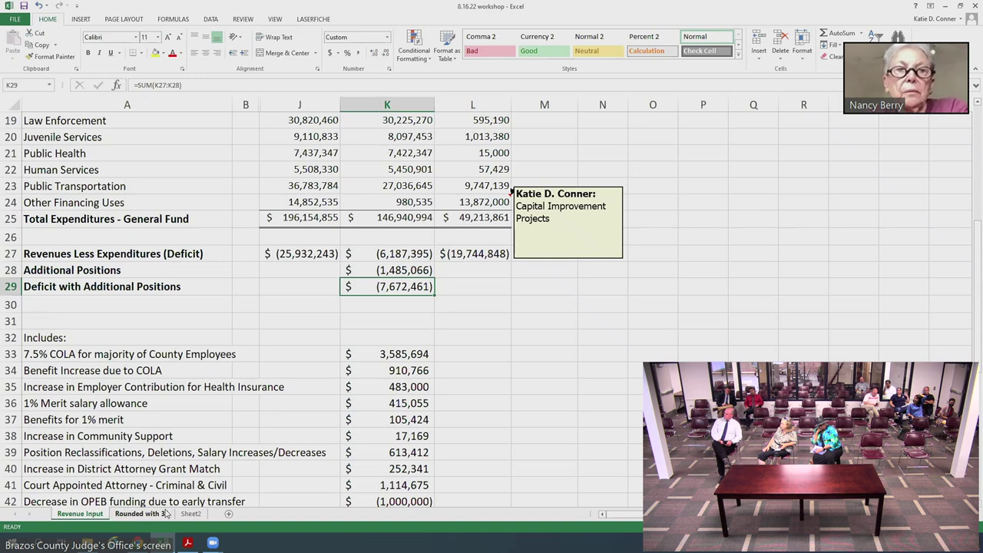
pyautogui.click(129, 515)
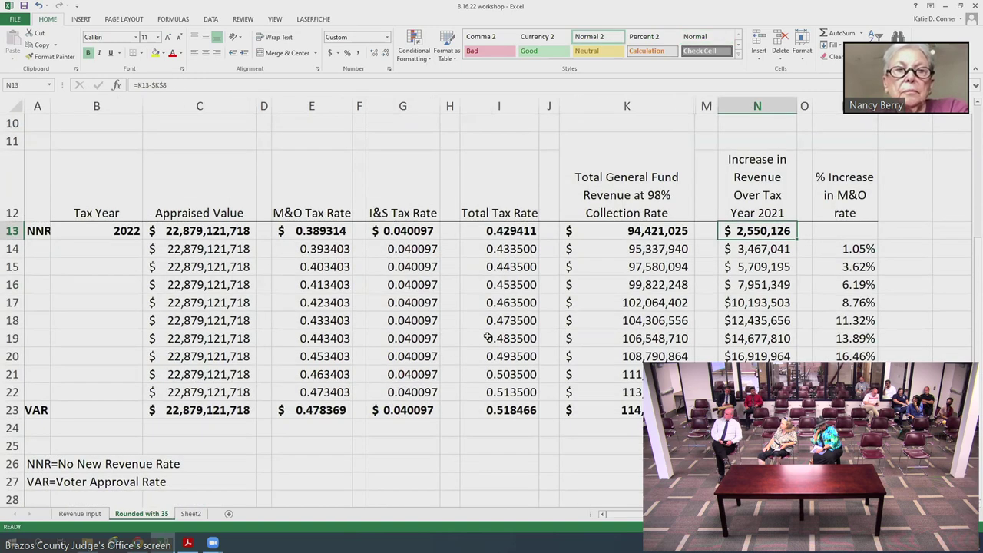
pyautogui.click(726, 284)
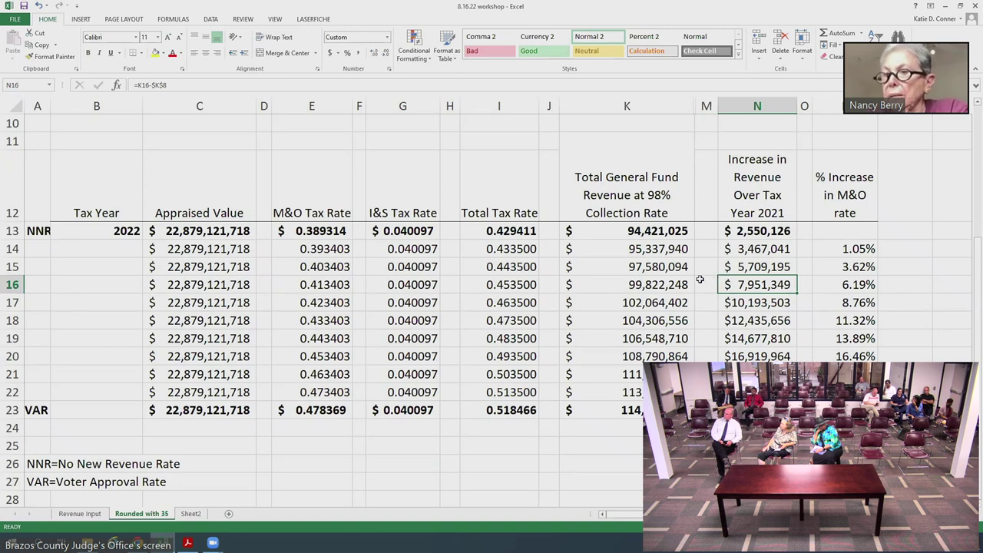
pyautogui.click(475, 285)
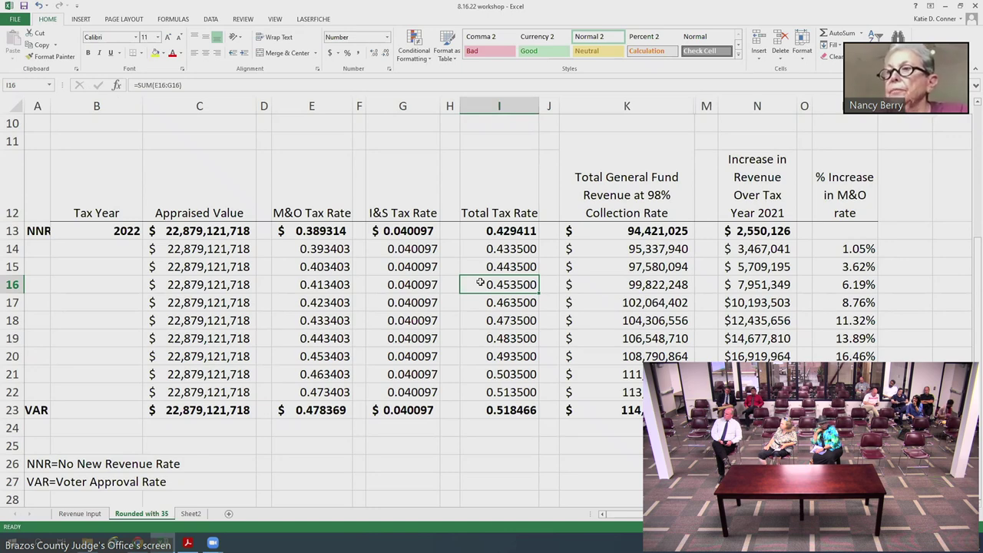
pyautogui.click(753, 281)
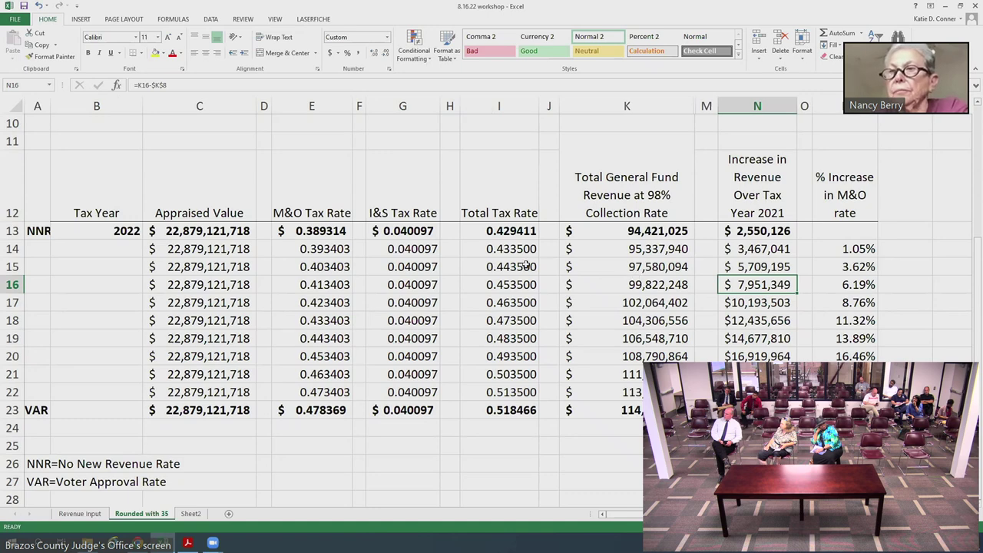
pyautogui.click(741, 262)
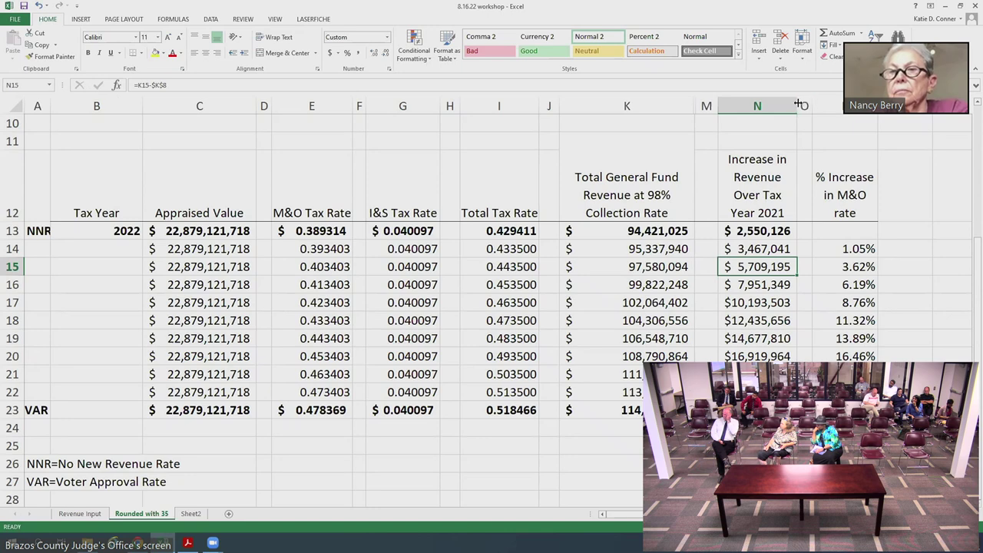
# Step: Widen the Increase in Revenue Over Tax Year 2021 column slightly and check the increase at the 0.453500 total tax rate
pyautogui.moveTo(799, 105); pyautogui.dragTo(800, 105)
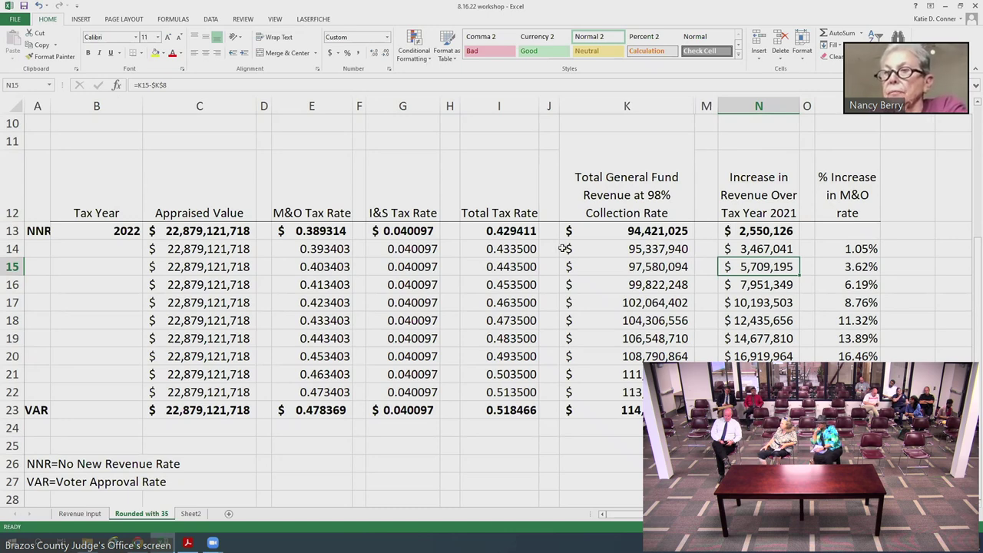
pyautogui.click(732, 285)
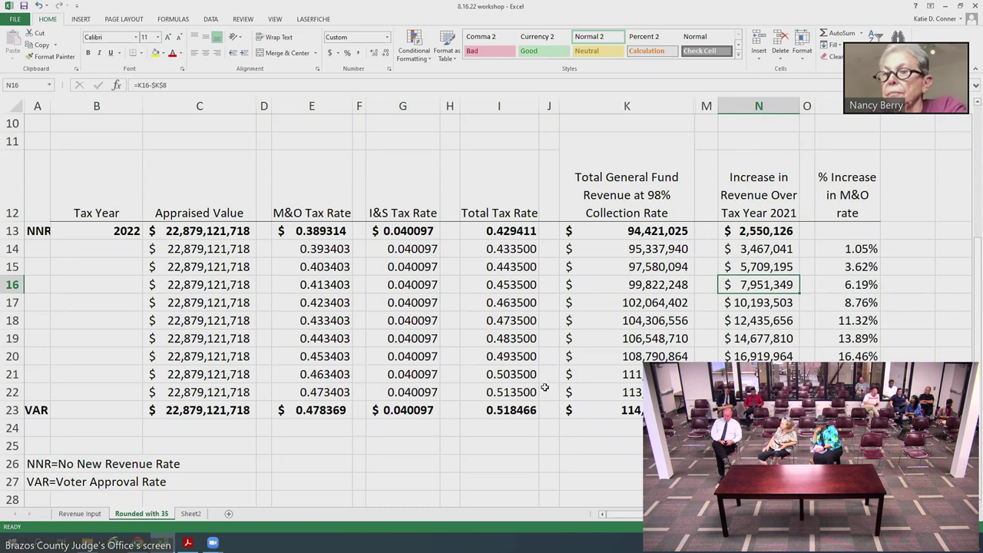
pyautogui.scroll(1, 203, 446)
pyautogui.scroll(1, 203, 529)
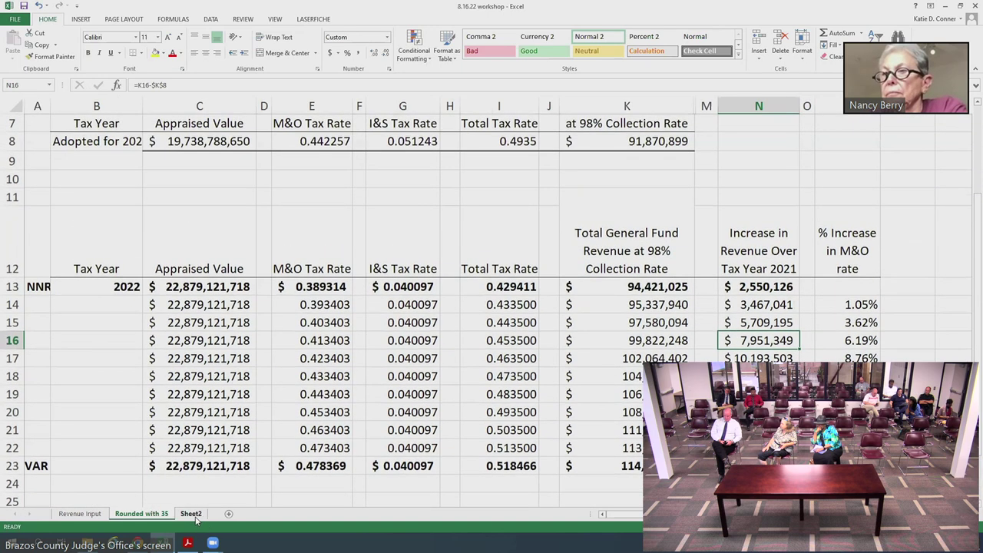
# Step: Show the Analysis of Fund Balance on Sheet2, enlarged, and fit the Estimated Fund Balance for Budget column to its contents
pyautogui.click(191, 514)
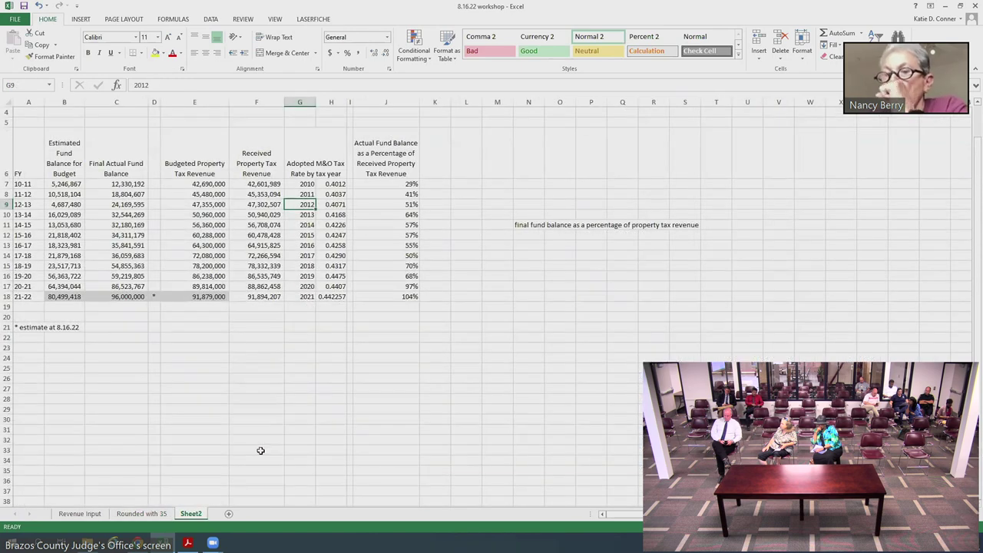
pyautogui.scroll(2, 310, 410)
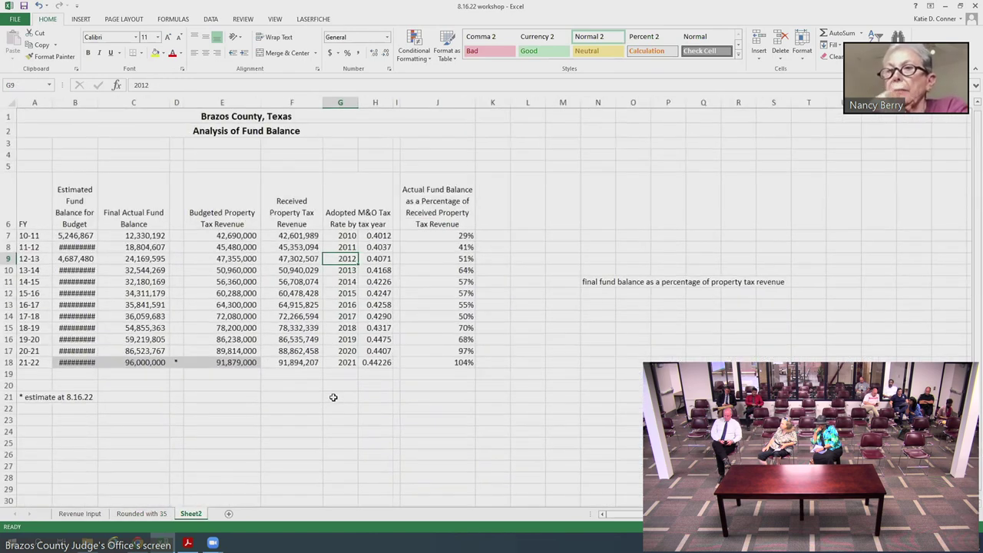
pyautogui.scroll(1, 331, 384)
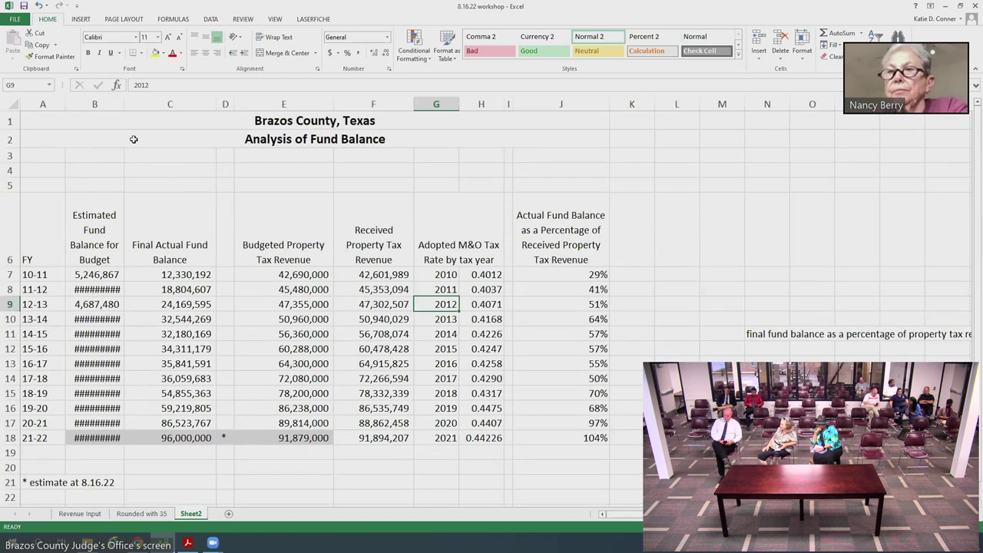
pyautogui.doubleClick(124, 106)
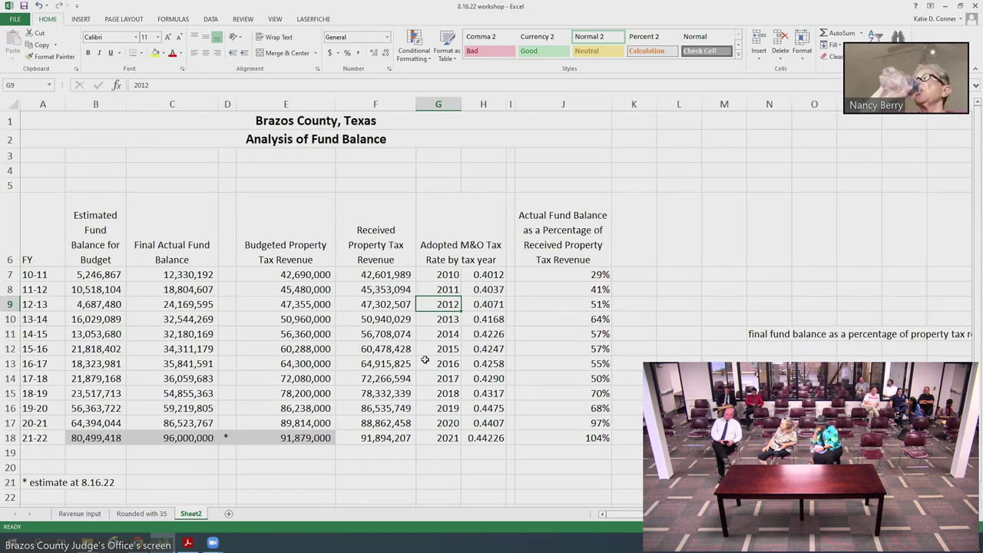
pyautogui.scroll(3, 426, 360)
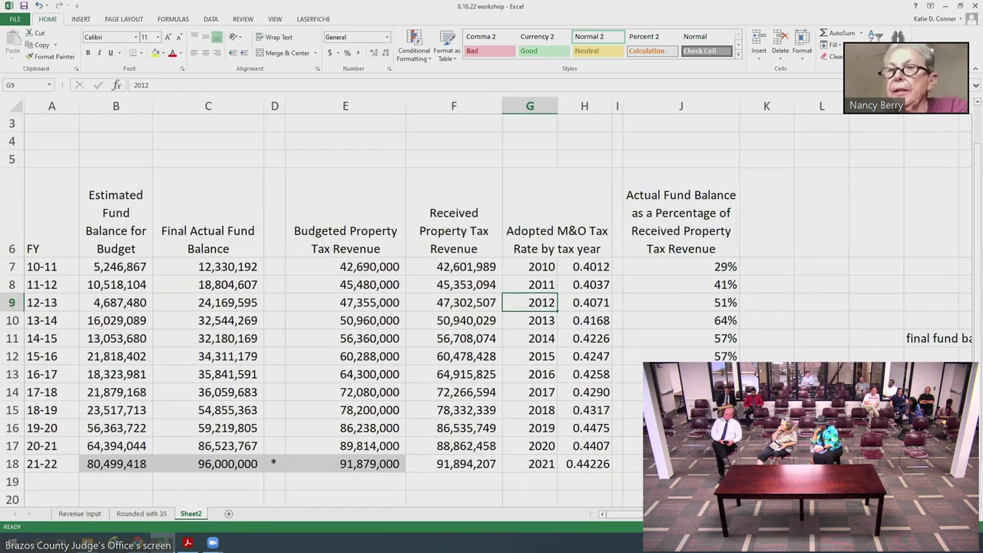
# Step: Clear the stray note "final fund balance as a percentage of property tax revenue" from cell N11
pyautogui.scroll(2, 427, 360)
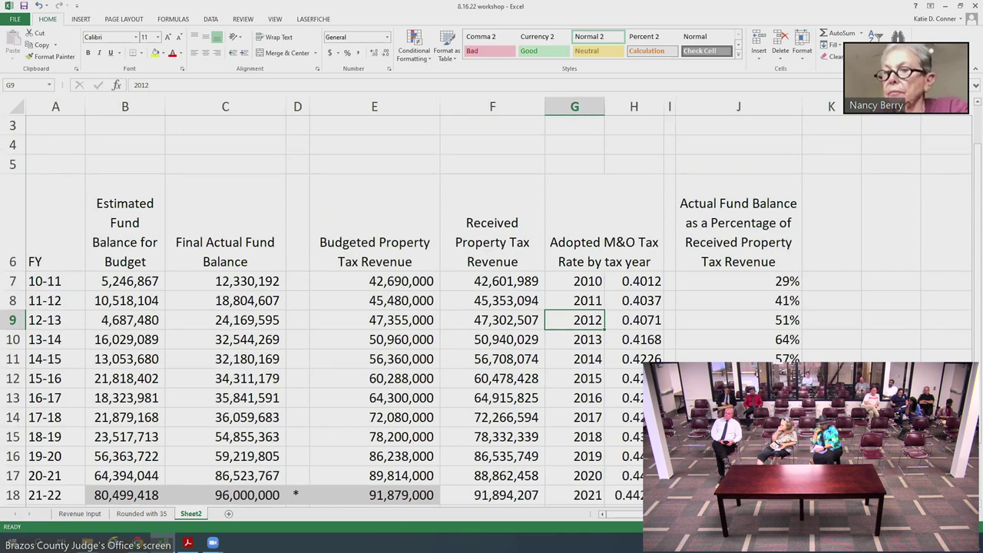
pyautogui.scroll(-1, 924, 338)
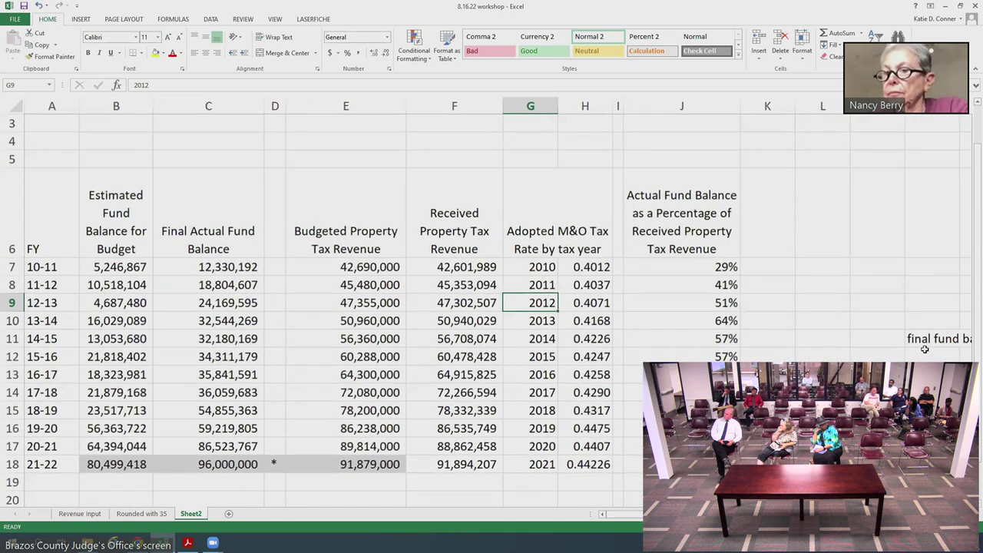
pyautogui.click(922, 338)
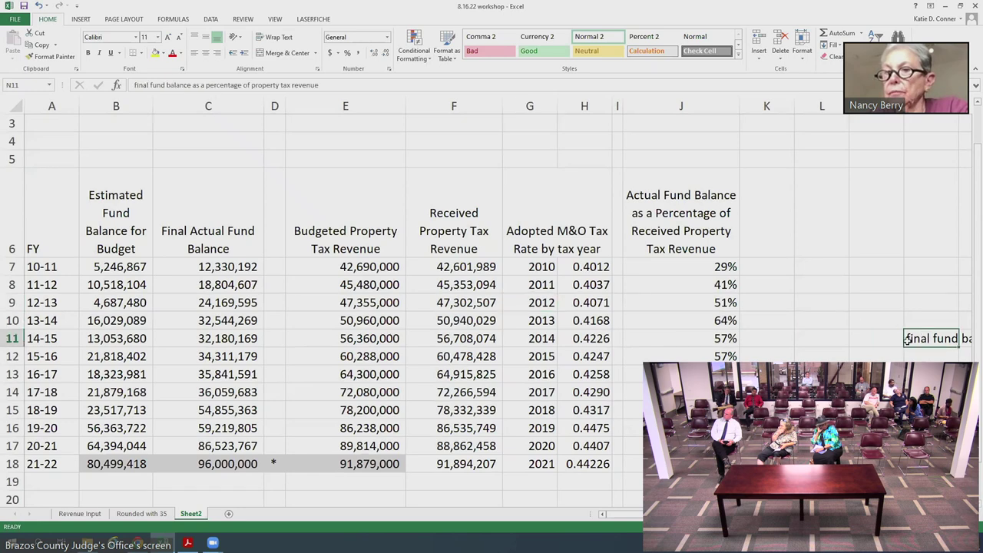
pyautogui.press('Delete')
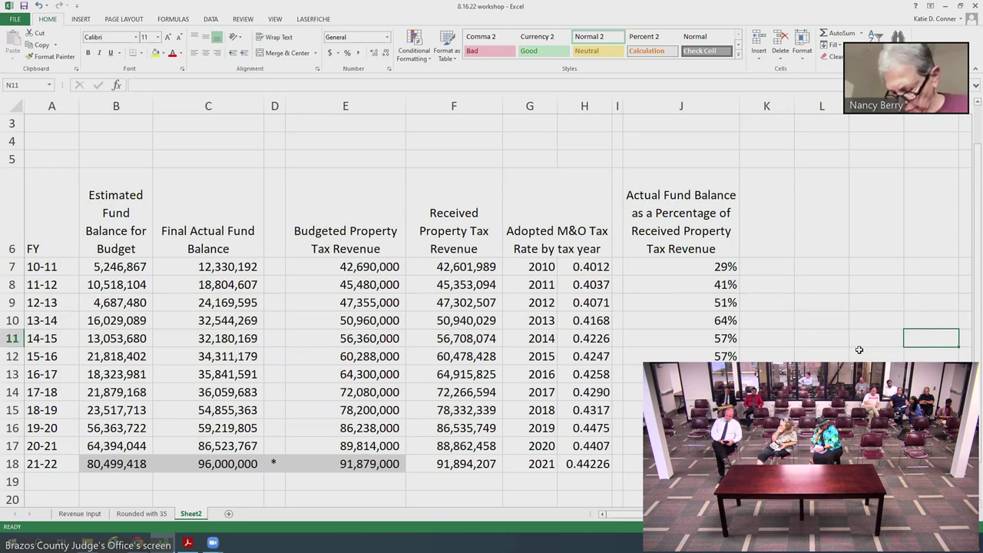
# Step: Examine the Final Actual Fund Balance for 19-20 and 20-21, and the estimated and final balances for 21-22
pyautogui.scroll(-2, 858, 349)
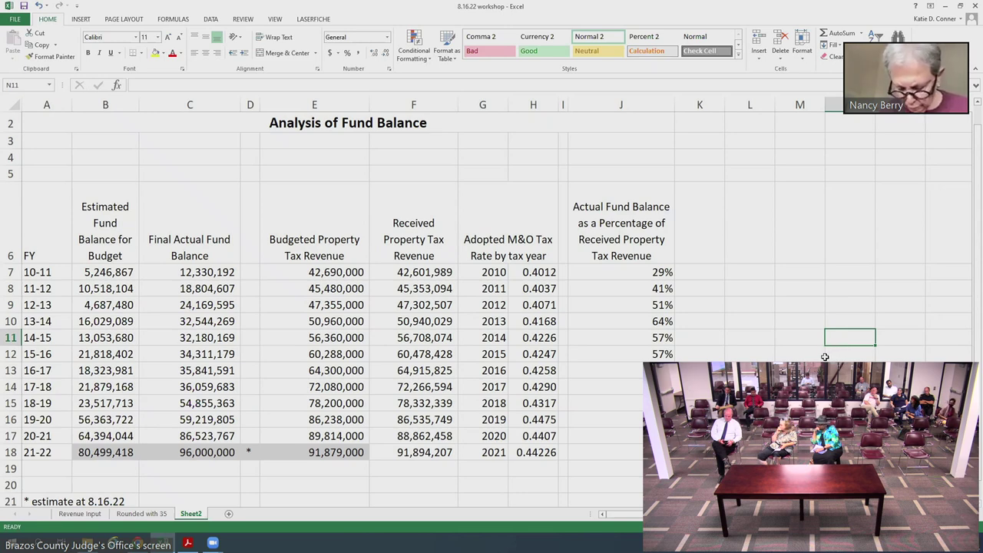
pyautogui.click(169, 421)
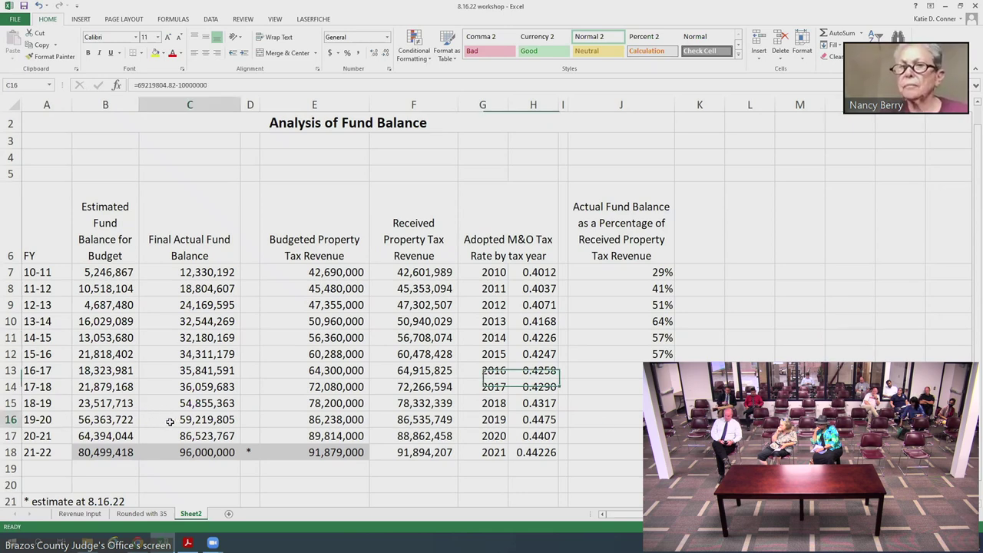
pyautogui.click(168, 434)
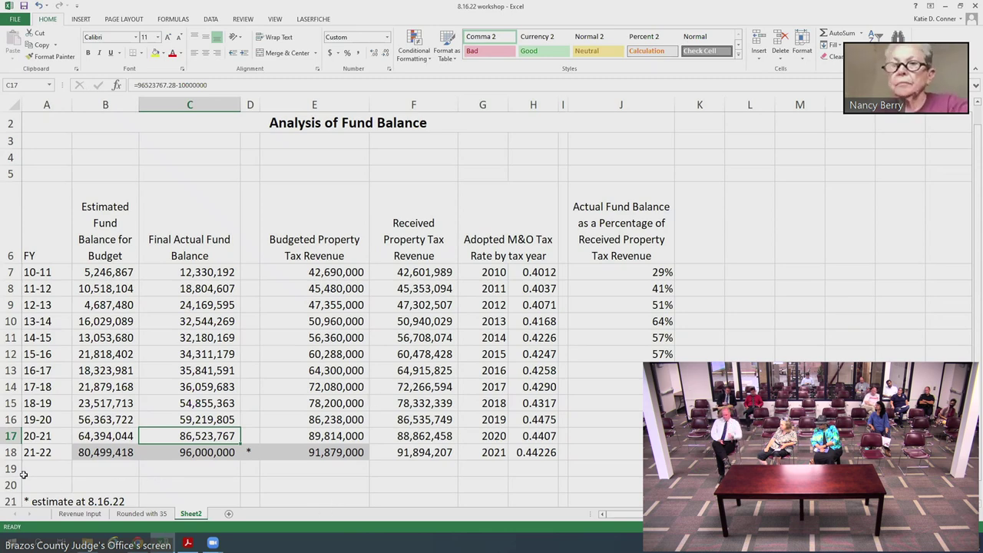
pyautogui.click(93, 452)
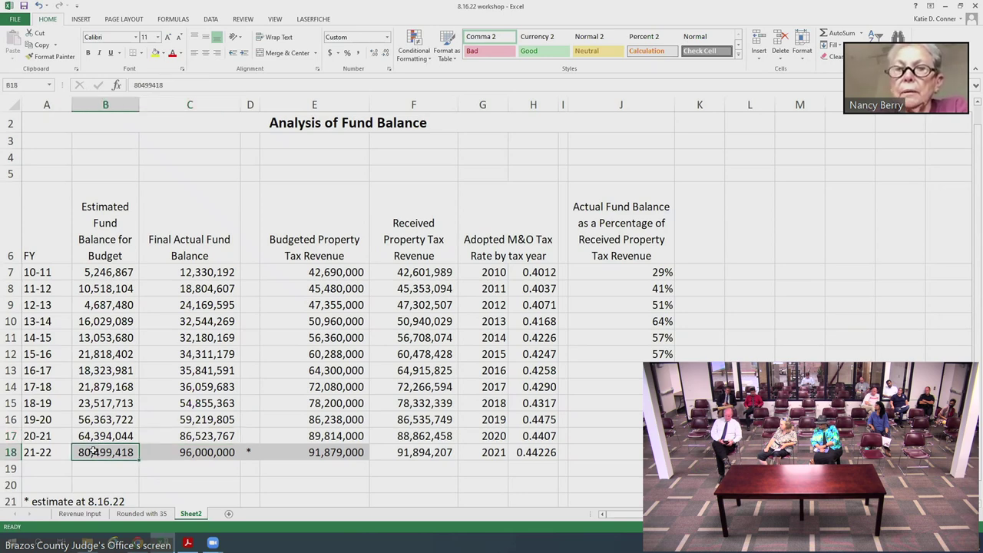
pyautogui.click(171, 451)
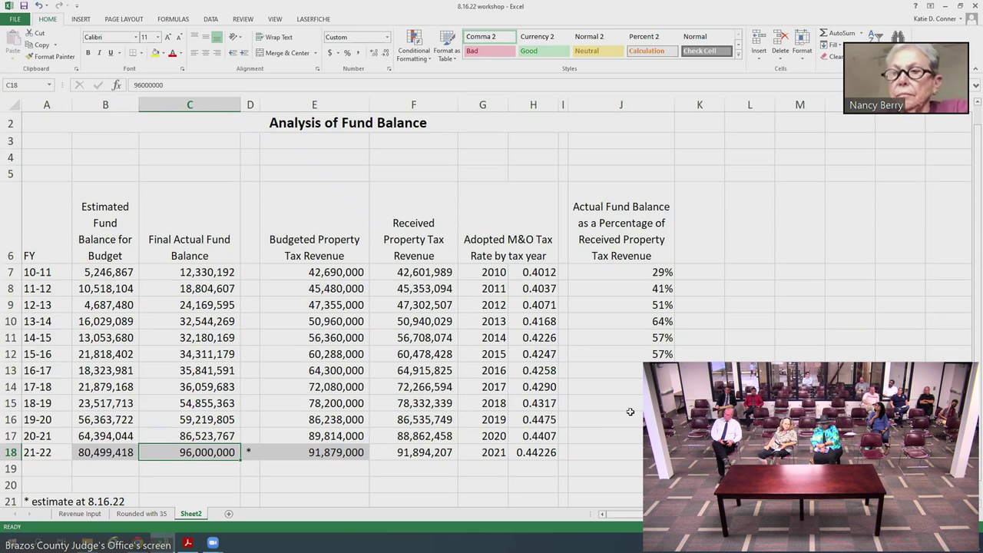
# Step: Highlight and examine the Actual Fund Balance as a Percentage of Received Property Tax Revenue for fiscal years 10-11 through 21-22
pyautogui.moveTo(635, 272); pyautogui.dragTo(606, 452)
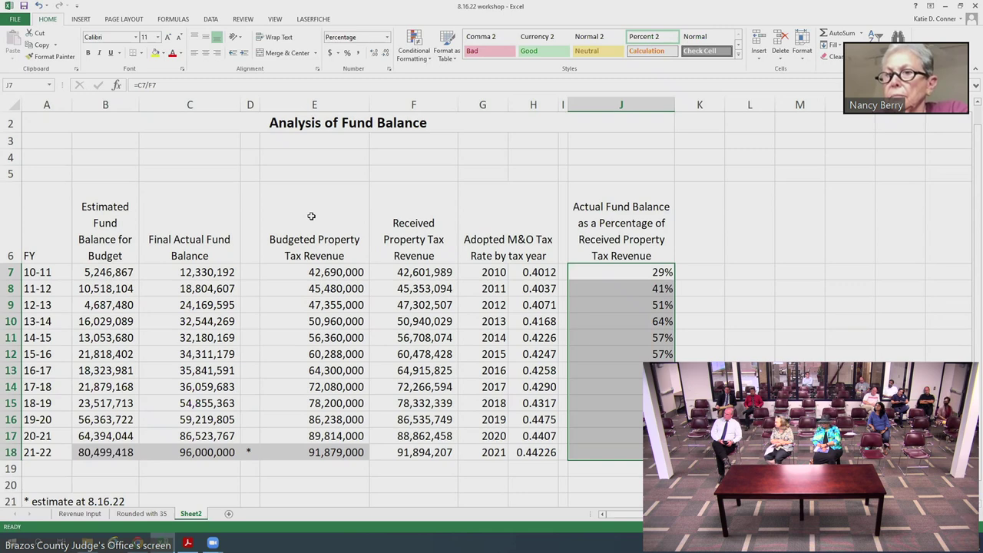
pyautogui.scroll(1, 229, 422)
pyautogui.scroll(-3, 308, 344)
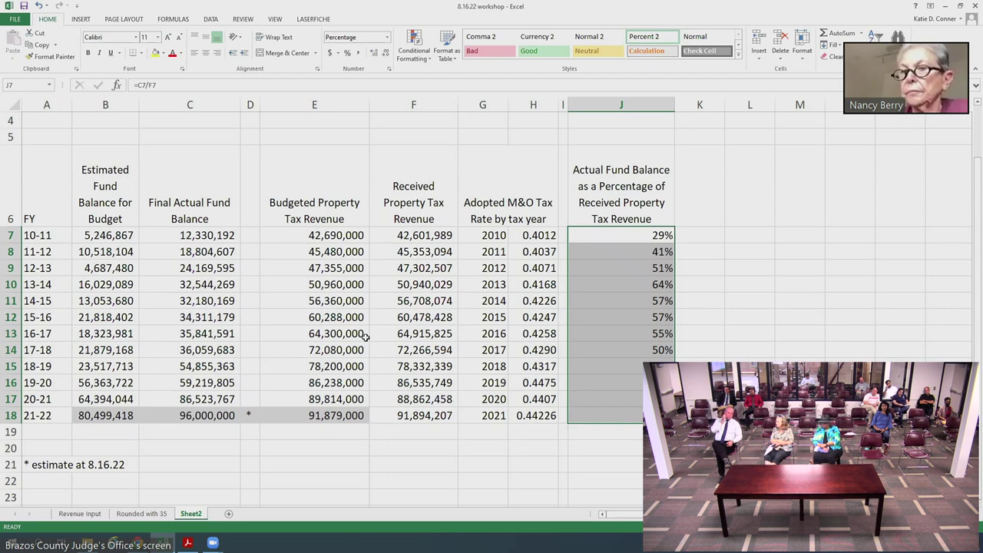
pyautogui.scroll(1, 180, 397)
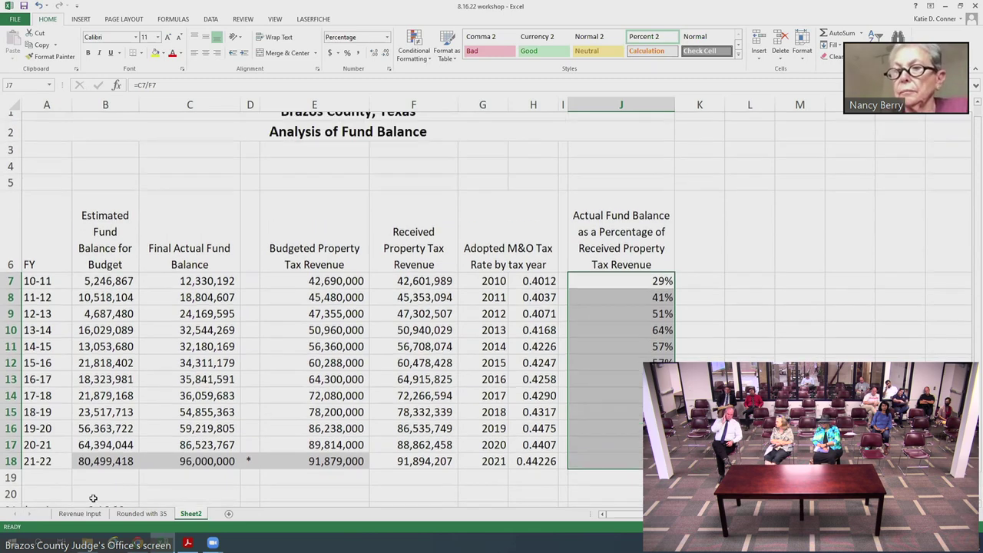
pyautogui.scroll(-2, 112, 434)
pyautogui.scroll(-1, 113, 434)
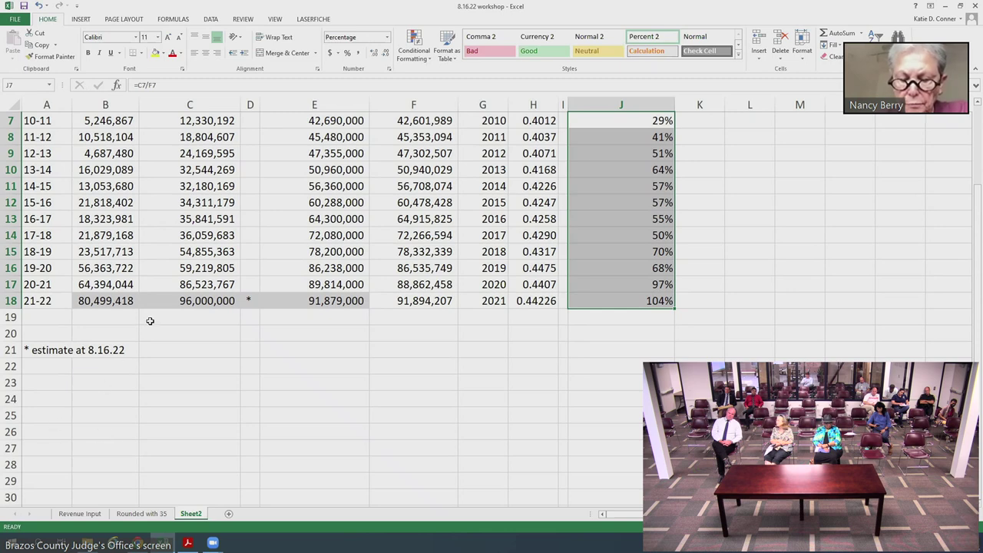
# Step: Recheck the Final Actual Fund Balance for 21-22 in C18 against the earlier fiscal years and the estimate footnote
pyautogui.click(190, 302)
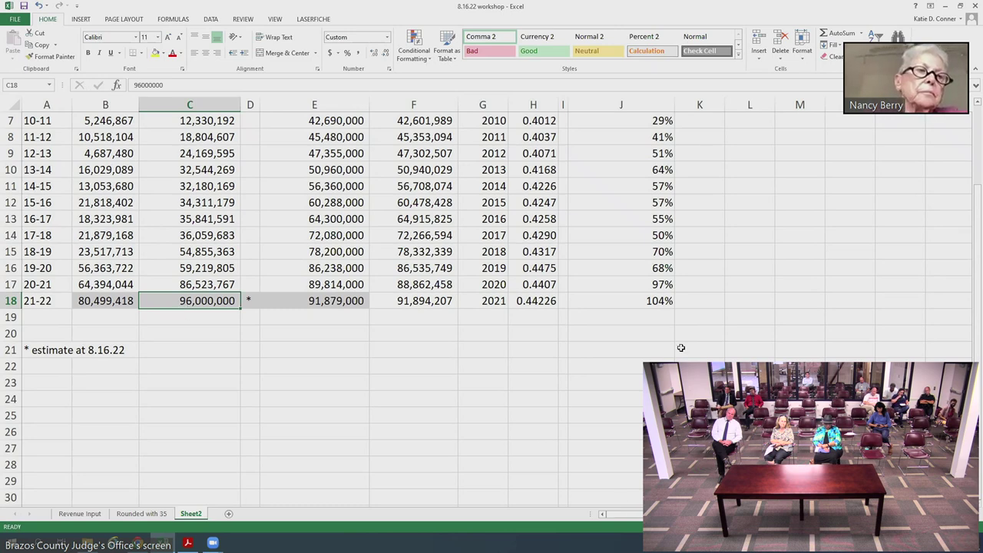
pyautogui.scroll(2, 650, 435)
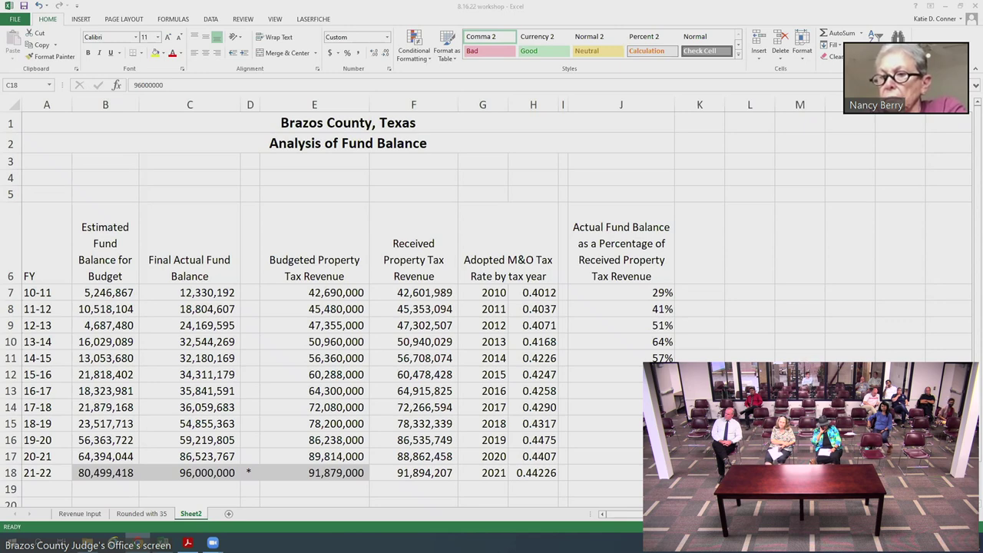
pyautogui.click(190, 472)
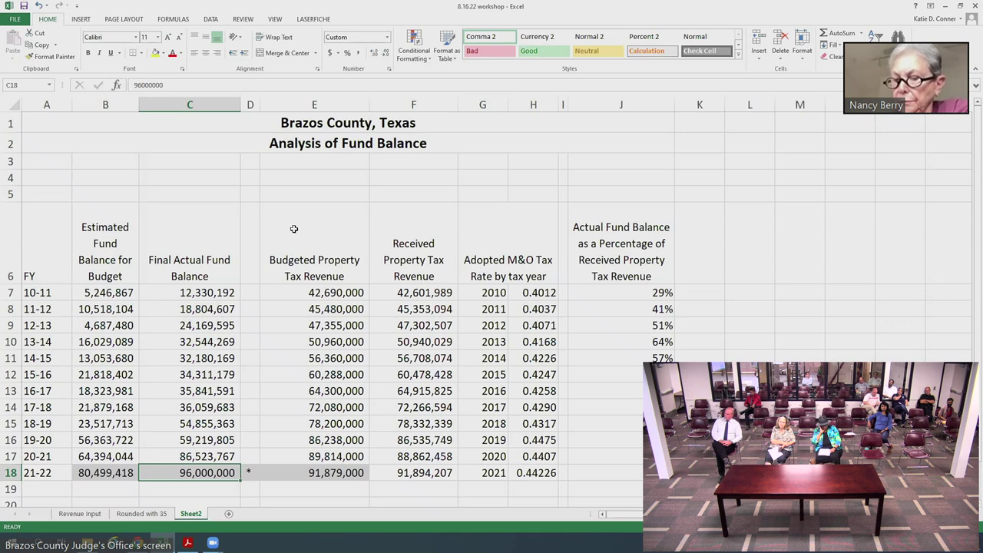
pyautogui.scroll(-1, 293, 229)
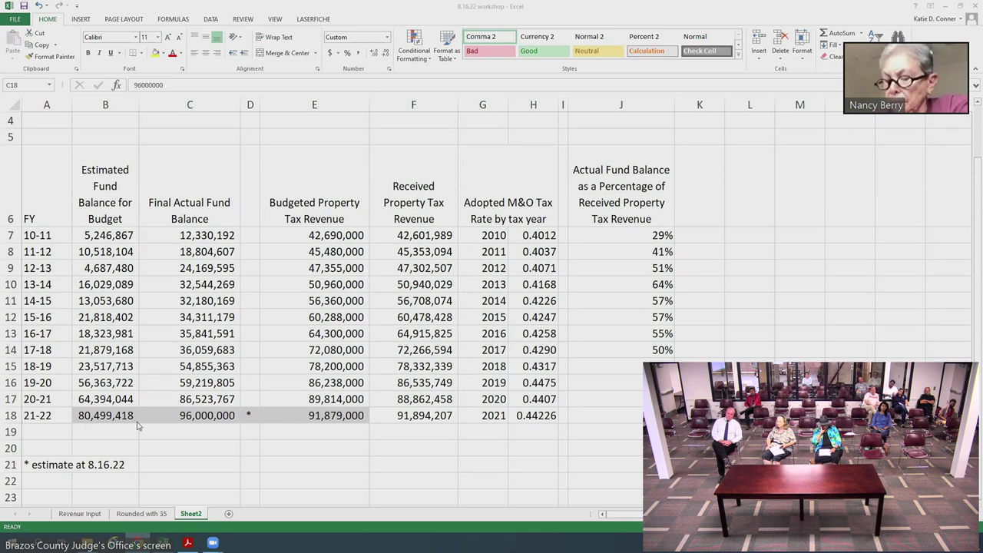
pyautogui.click(182, 417)
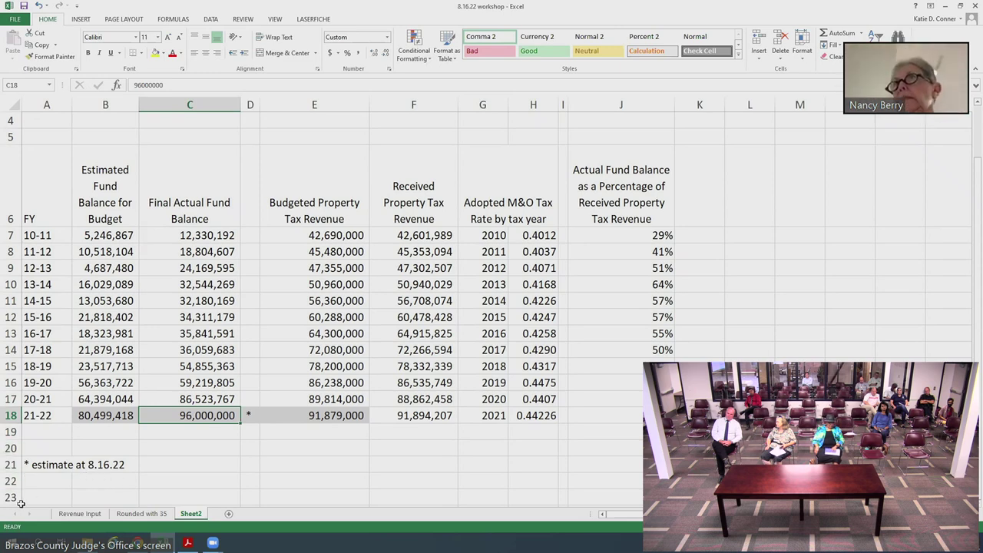
# Step: Return to the Revenue Input sheet and check column K's Revenues Less Expenditures deficit and Deficit with Additional Positions
pyautogui.click(64, 514)
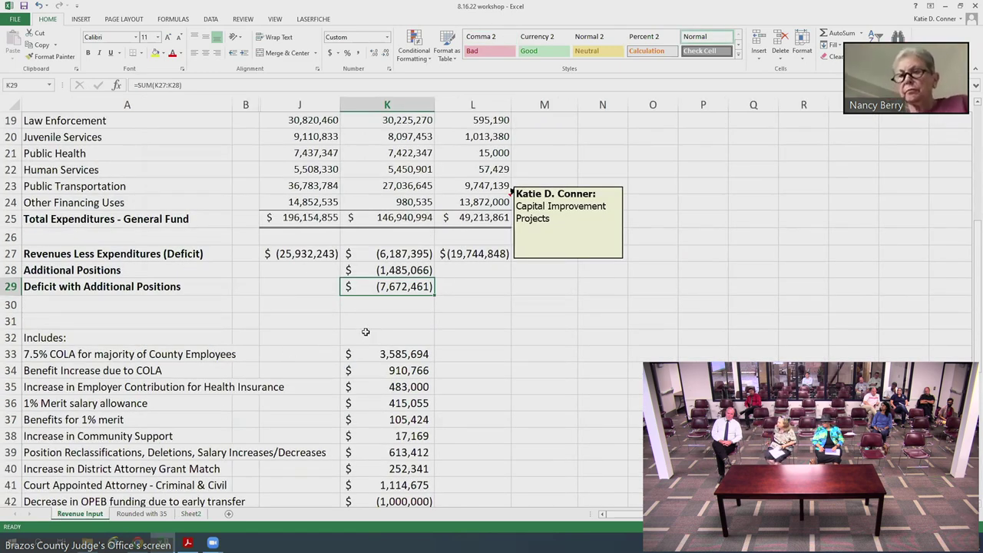
pyautogui.click(368, 253)
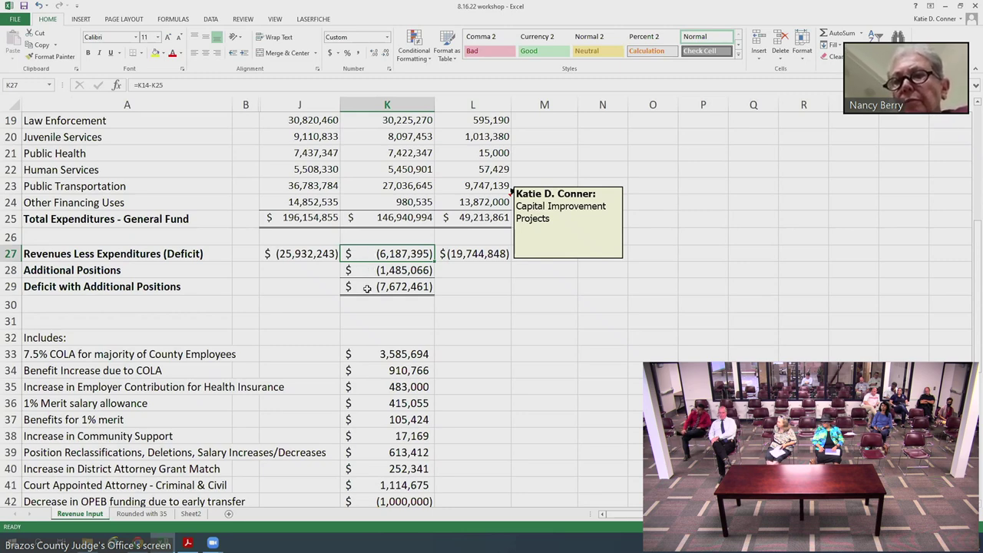
pyautogui.click(368, 288)
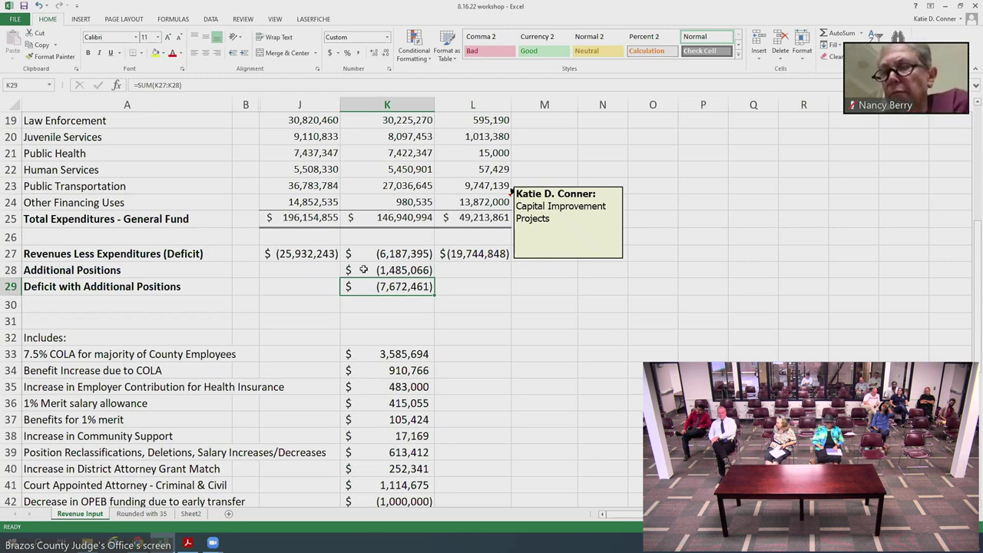
# Step: Enter 2,550,000 in K30 beneath the Deficit with Additional Positions and sum K29:K30 in K31
pyautogui.click(389, 300)
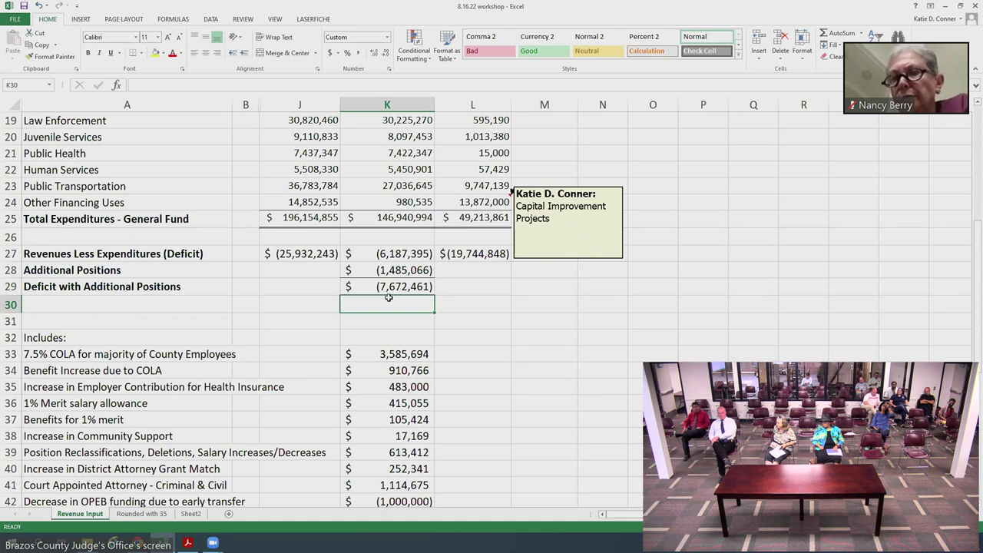
pyautogui.write('2,550,0000')
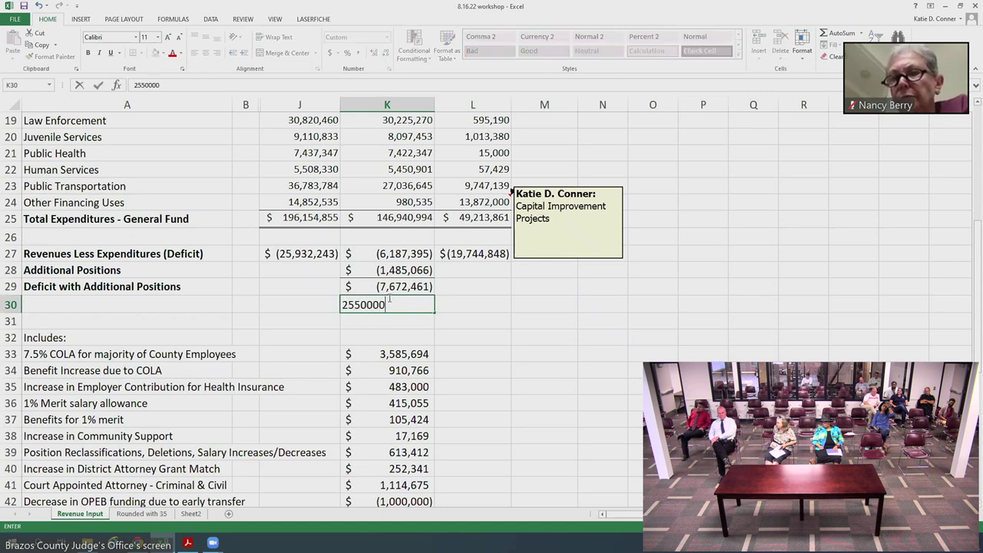
pyautogui.press('Return')
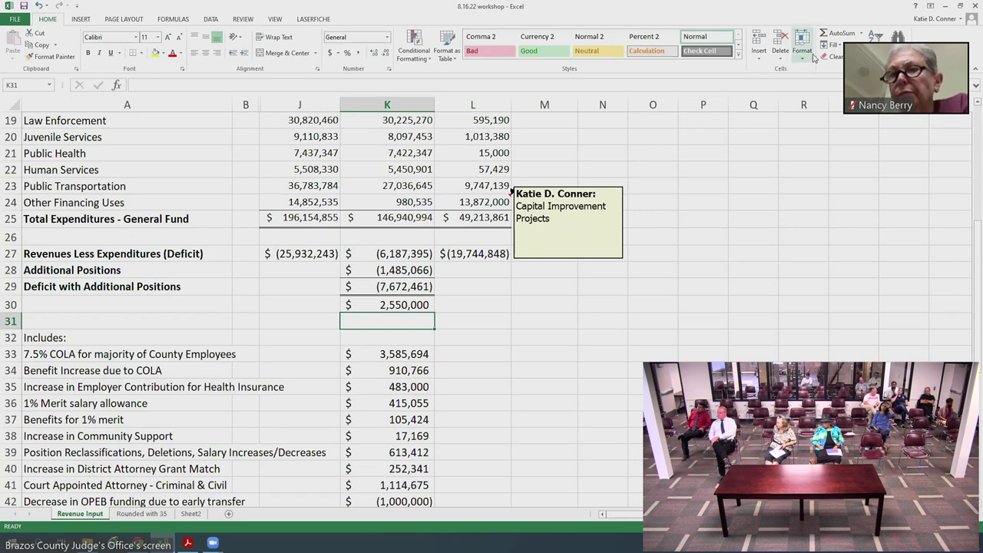
pyautogui.click(837, 33)
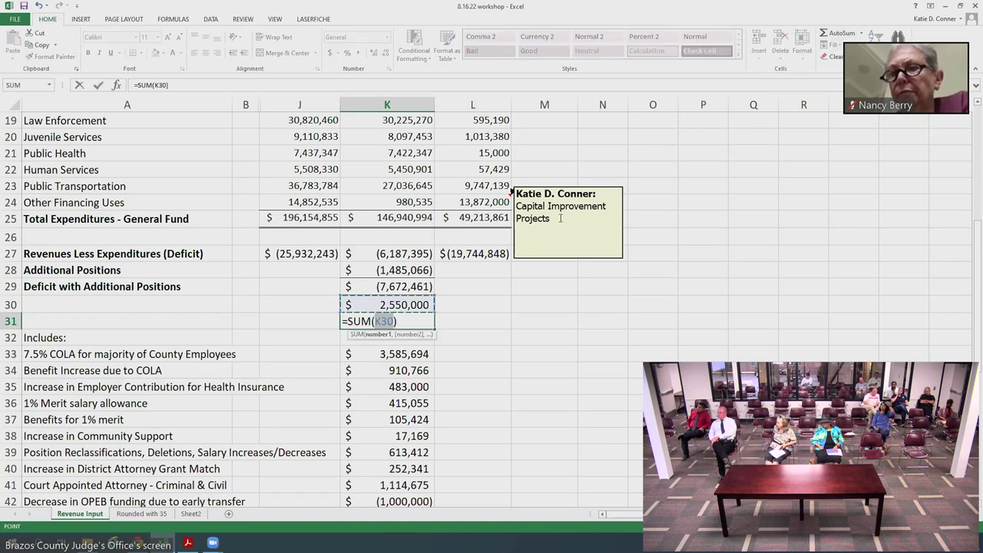
pyautogui.click(403, 300)
pyautogui.moveTo(402, 300); pyautogui.dragTo(398, 289)
pyautogui.press('Return')
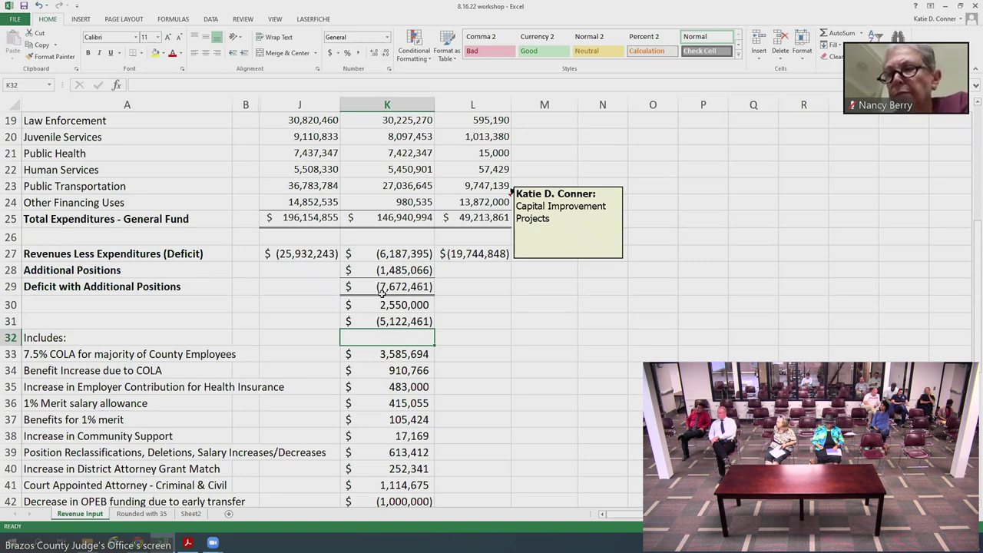
pyautogui.click(371, 323)
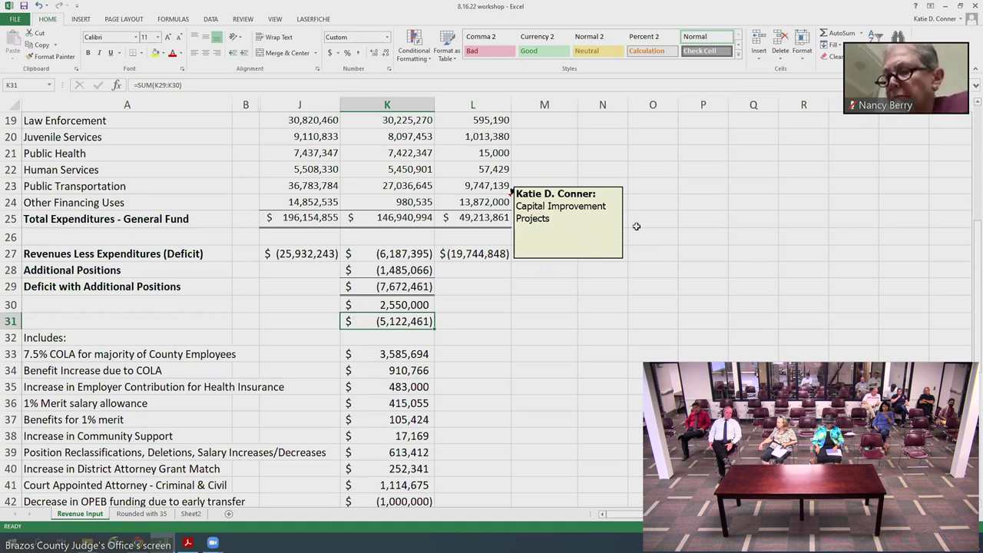
# Step: Hide the Capital Improvement Projects comment attached to the Other Financing Uses amount in L24
pyautogui.rightClick(602, 229)
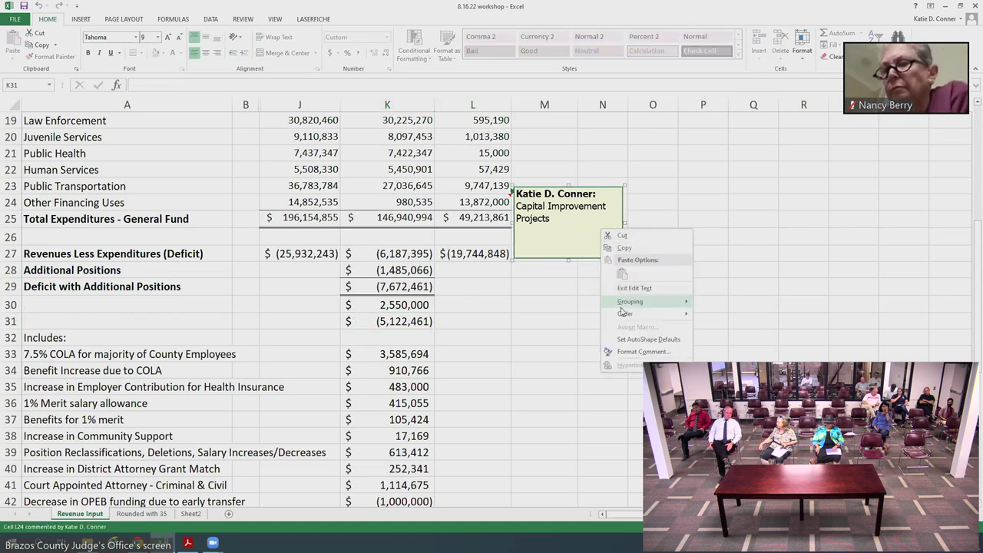
pyautogui.click(574, 230)
pyautogui.rightClick(482, 204)
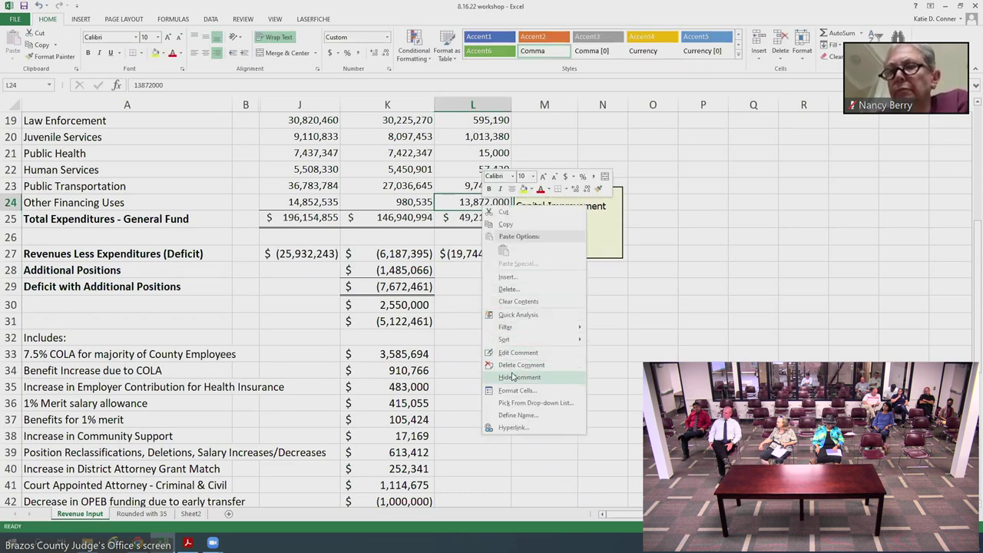
pyautogui.click(516, 378)
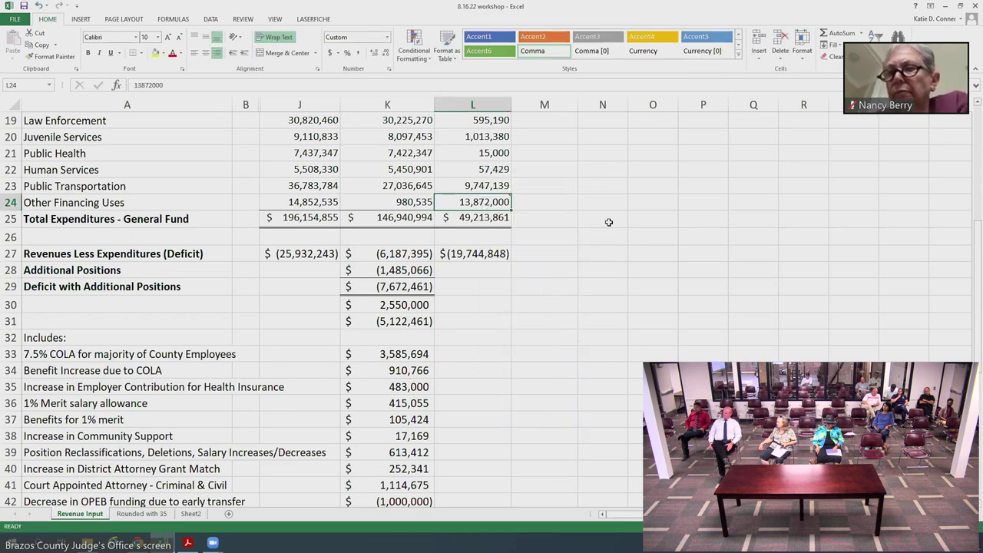
# Step: Calculate one month of General Fund expenditures in N25 with =K25/12 and show the amount without decimals
pyautogui.click(613, 221)
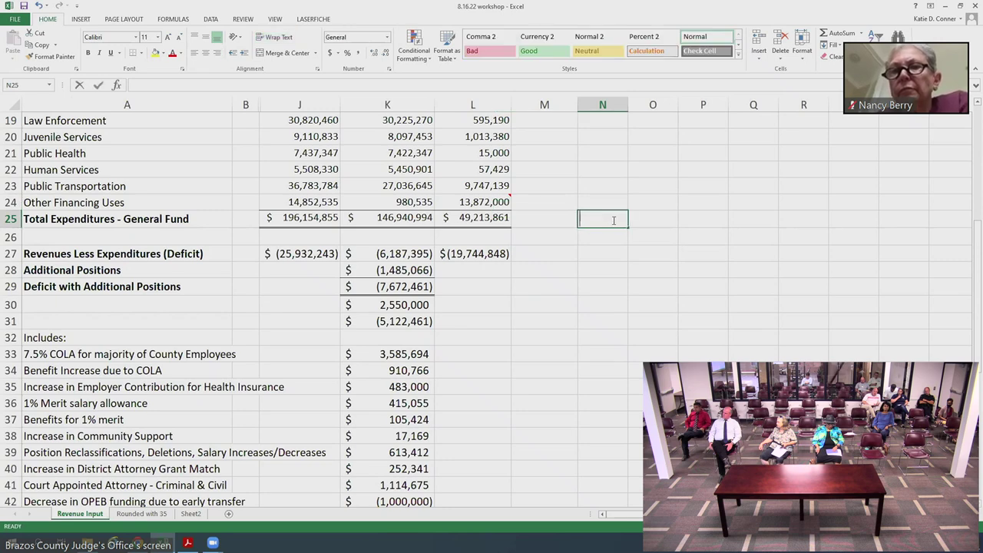
pyautogui.write('=')
pyautogui.rightClick(614, 223)
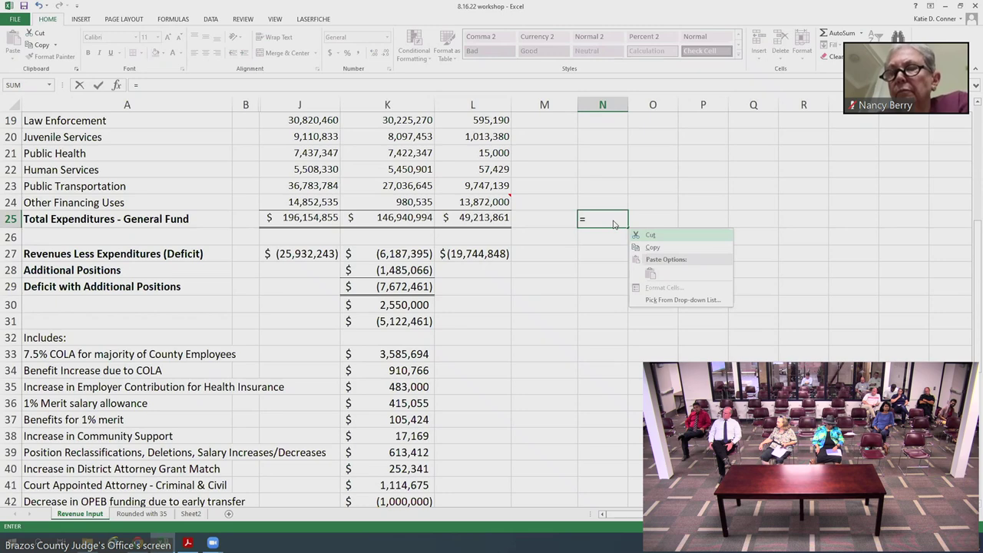
pyautogui.click(424, 217)
pyautogui.click(423, 217)
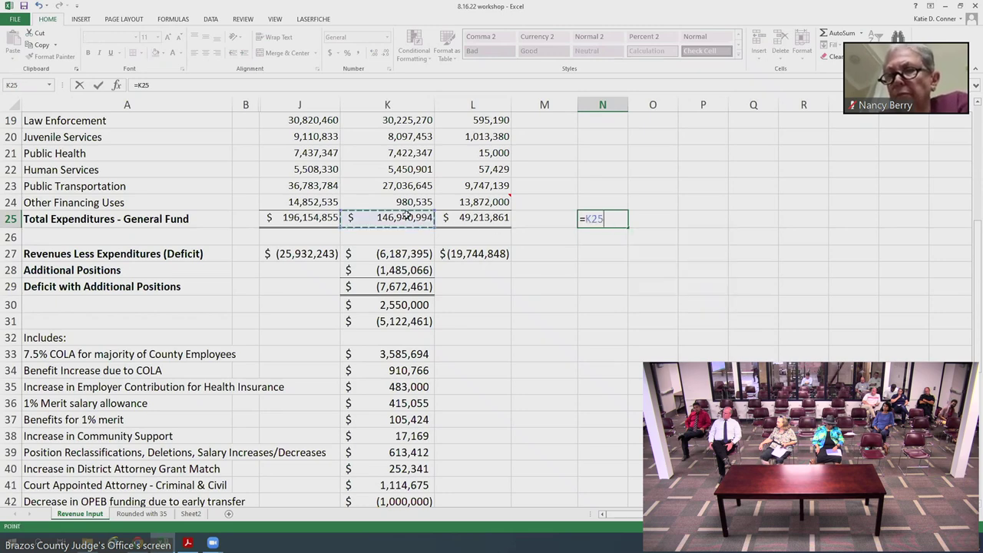
pyautogui.write('/')
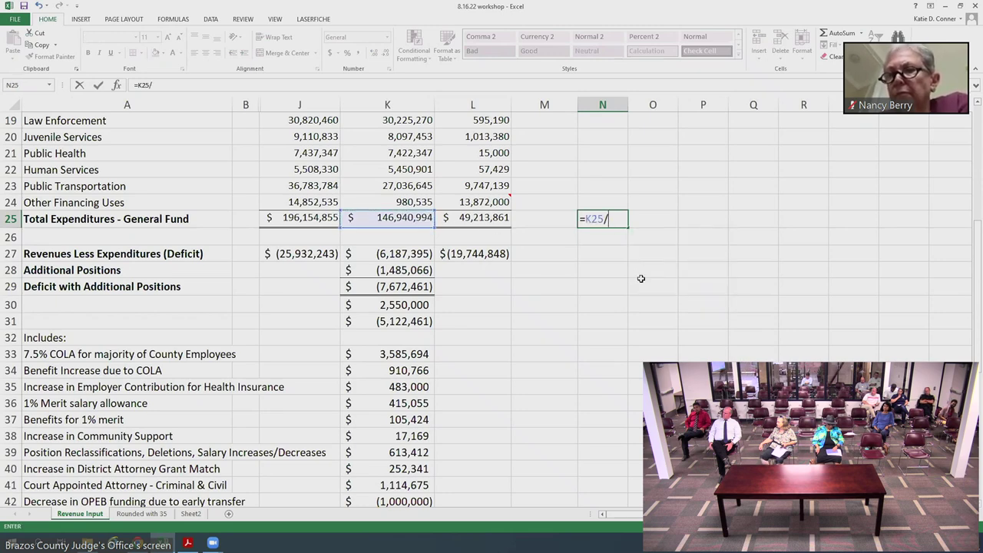
pyautogui.write('12')
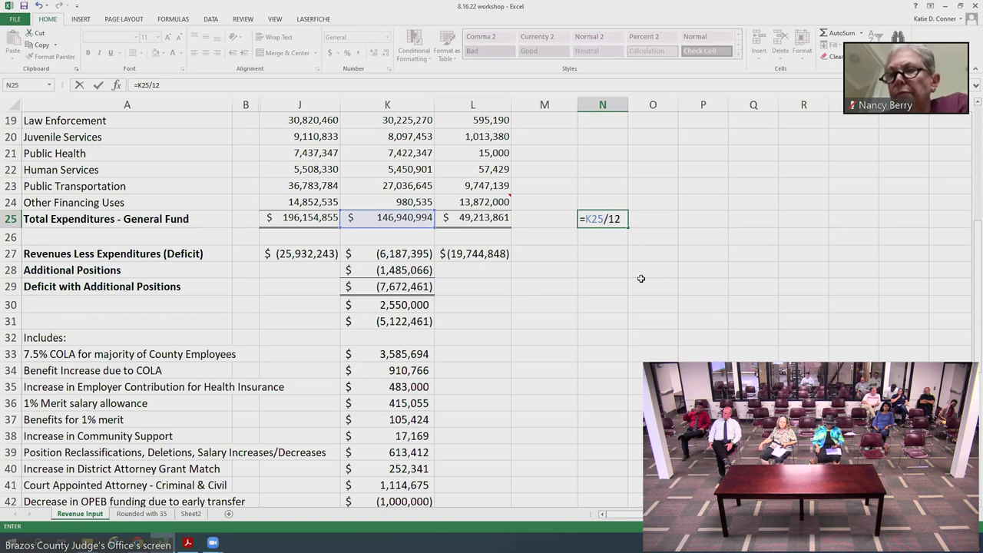
pyautogui.press('Return')
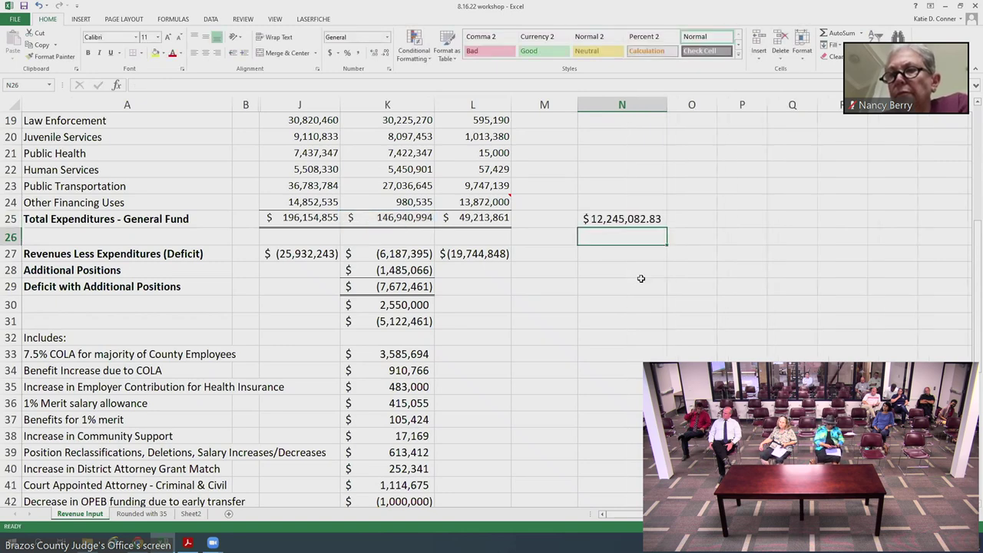
pyautogui.click(618, 222)
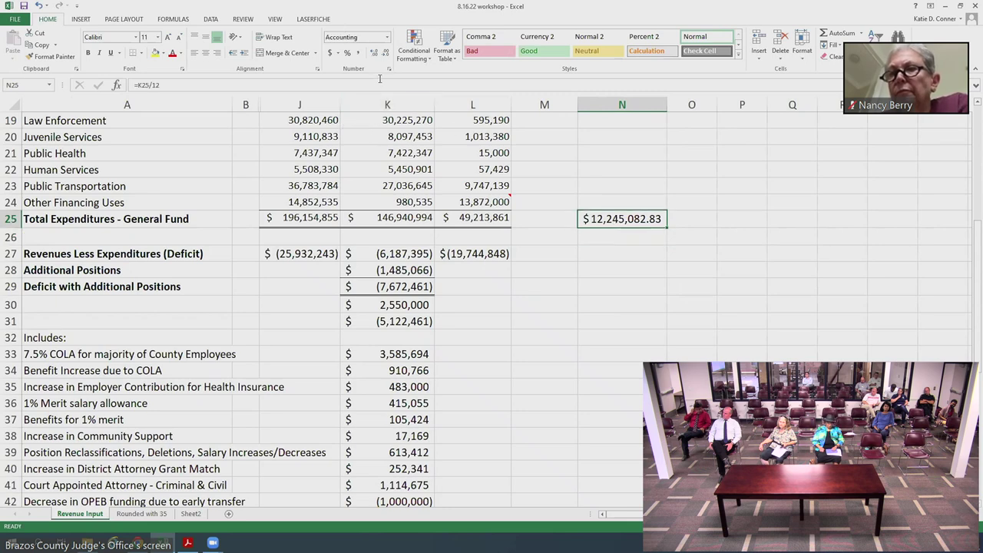
pyautogui.click(385, 52)
pyautogui.click(384, 52)
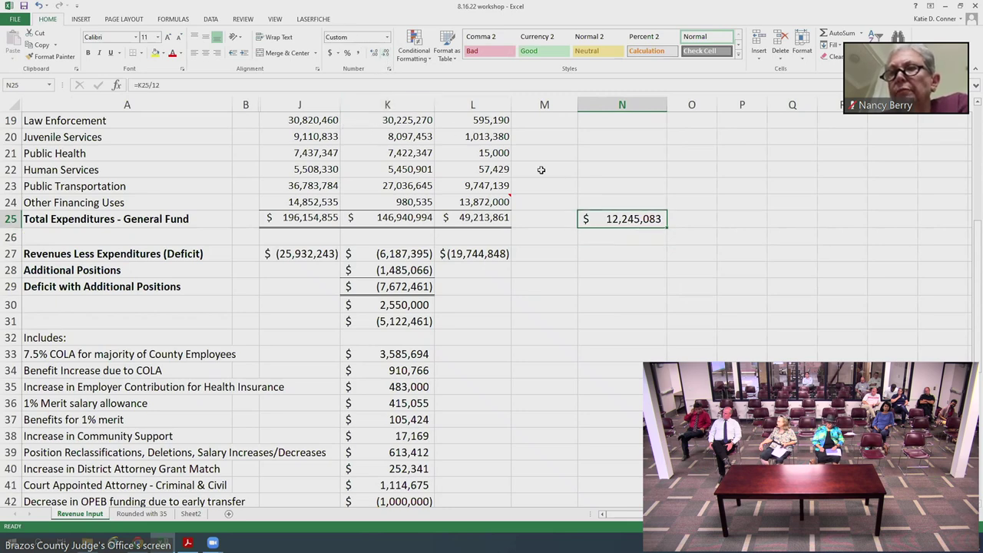
# Step: Label the monthly amount by entering "1 month of expenditures" in N24
pyautogui.click(623, 202)
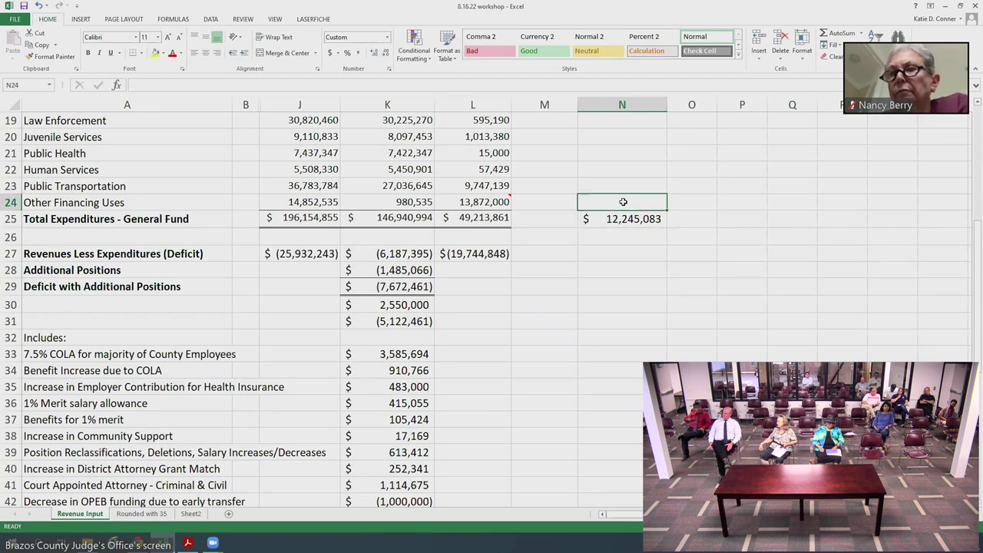
pyautogui.write('1 m')
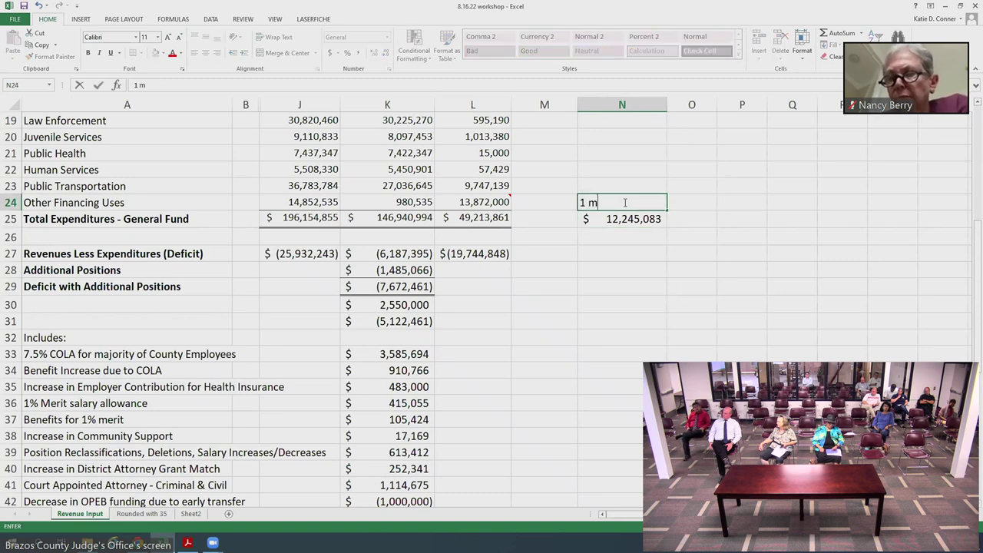
pyautogui.write('onth of expenditures')
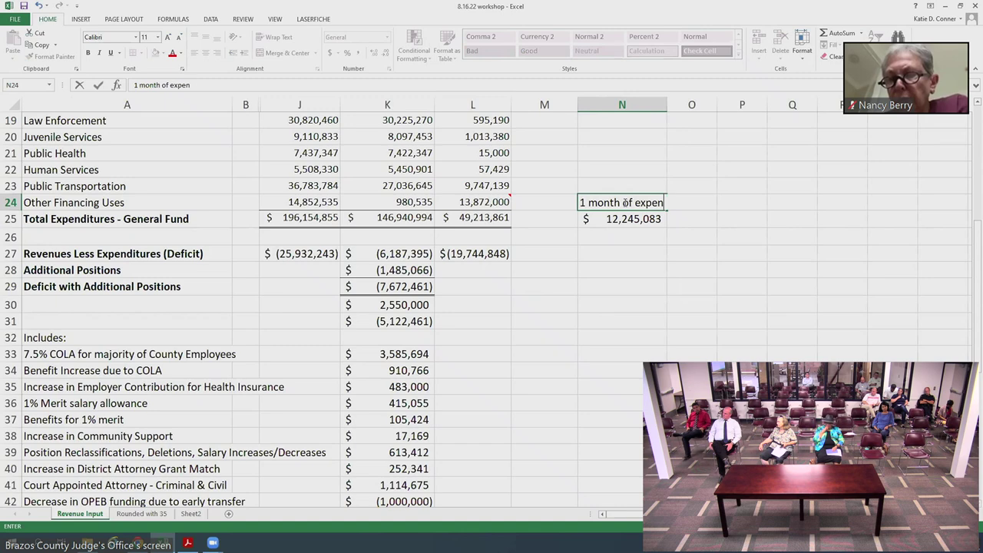
pyautogui.press('Return')
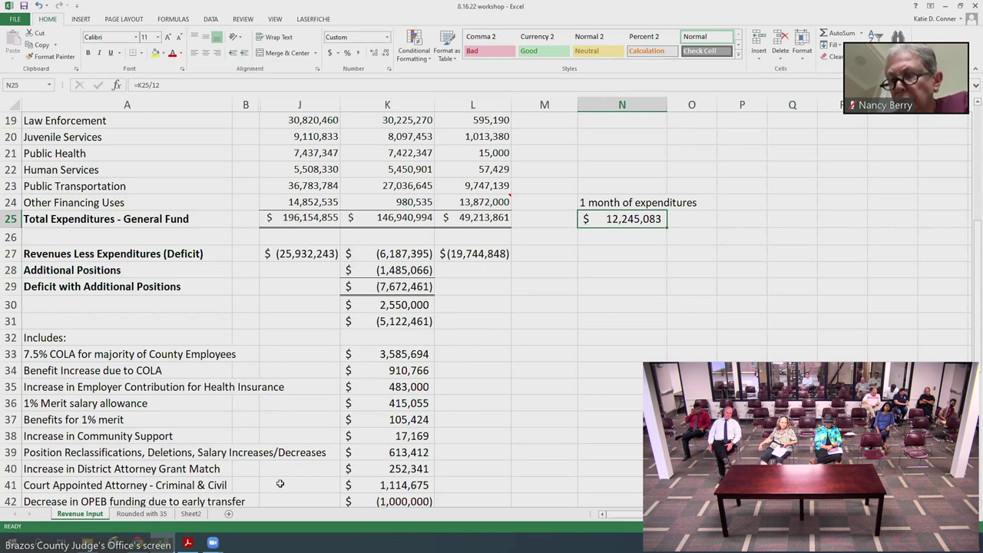
# Step: On Sheet2, enter 8,000,000 in C19 beneath the 21-22 Final Actual Fund Balance and copy C18's formatting onto it
pyautogui.click(194, 513)
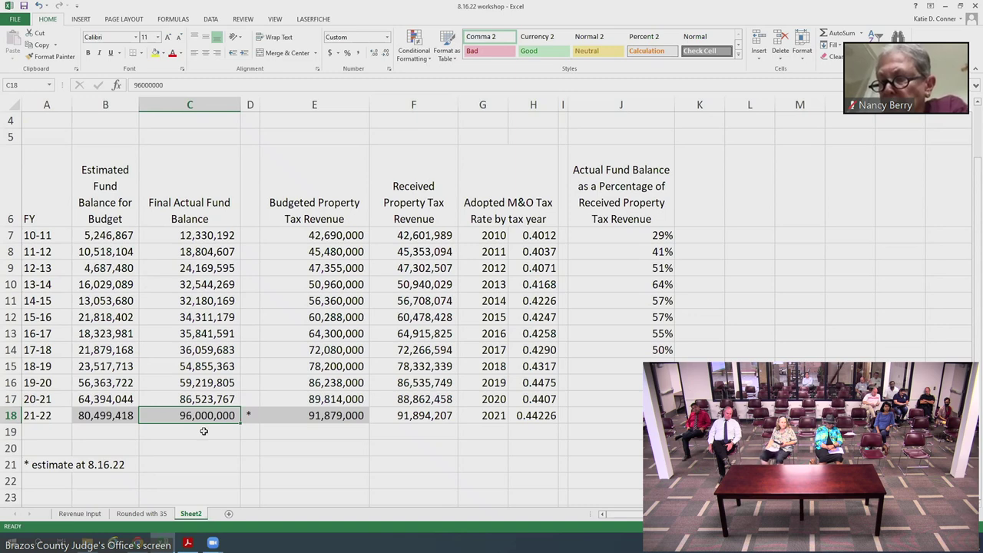
pyautogui.click(202, 432)
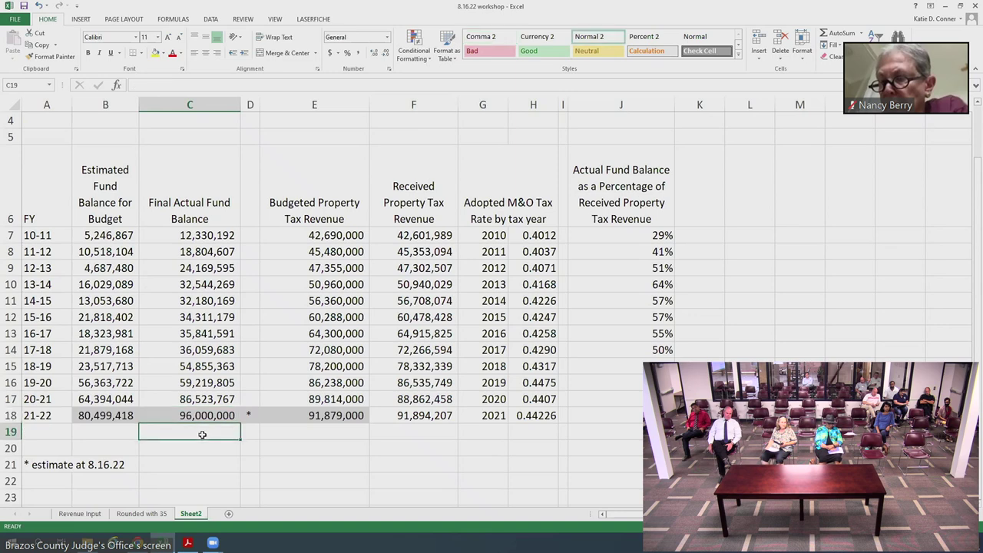
pyautogui.write('8000000')
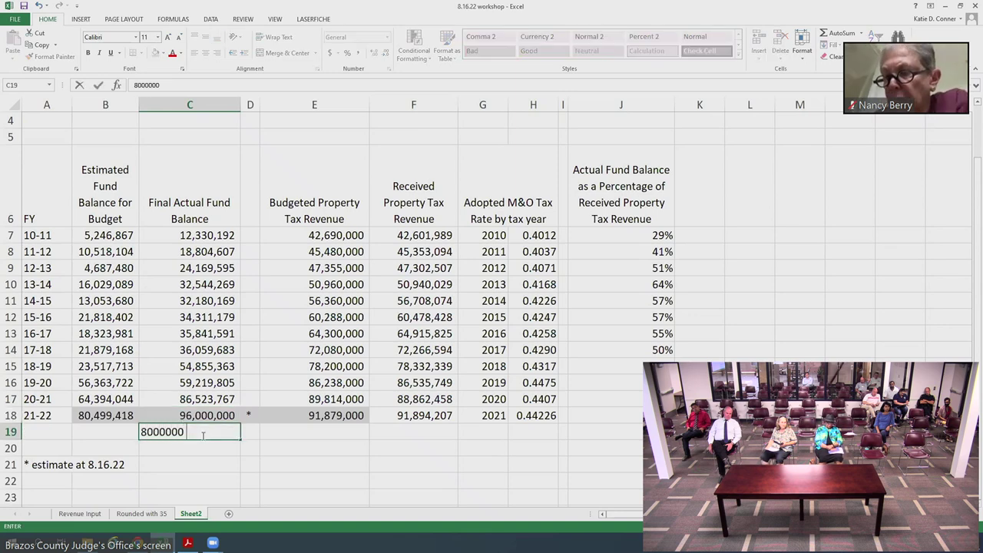
pyautogui.press('Return')
pyautogui.click(202, 432)
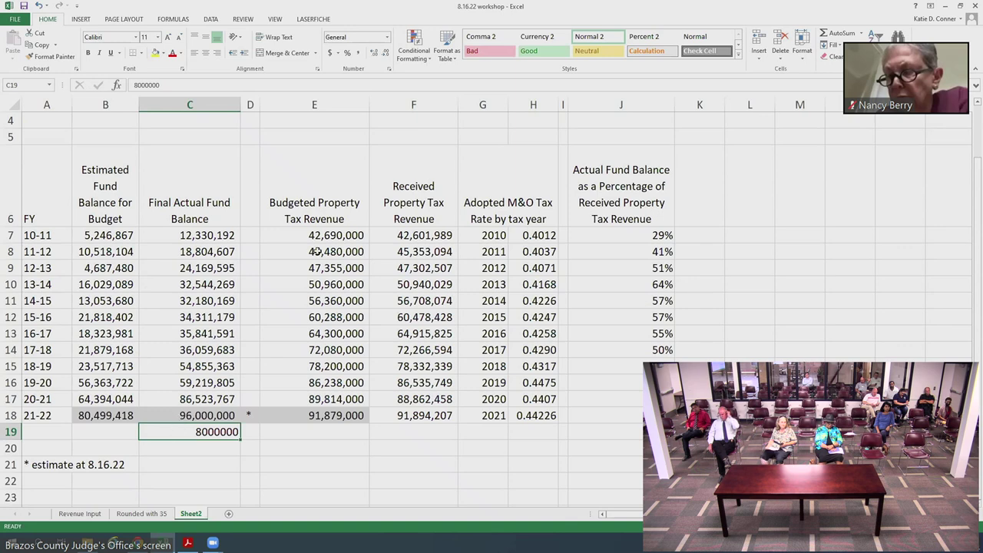
pyautogui.click(187, 415)
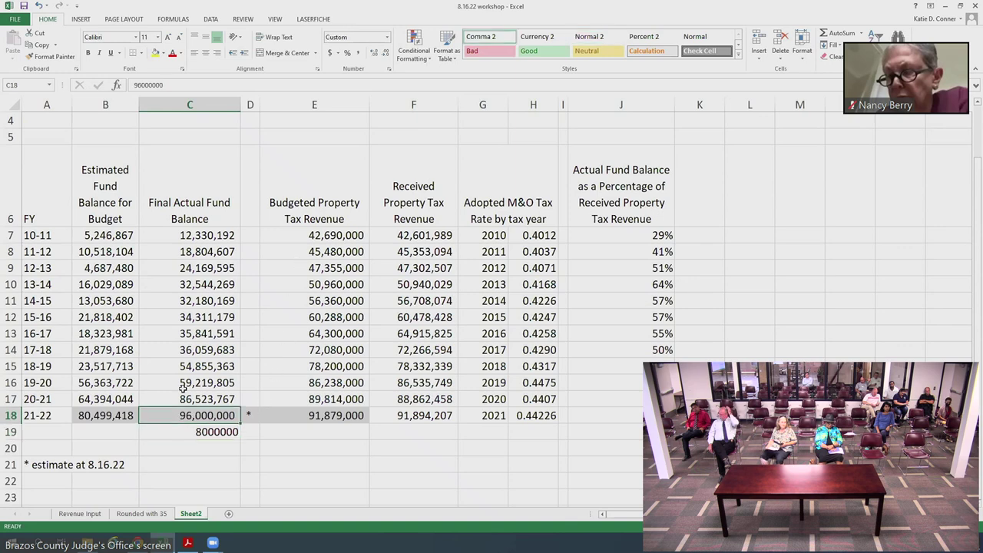
pyautogui.click(57, 61)
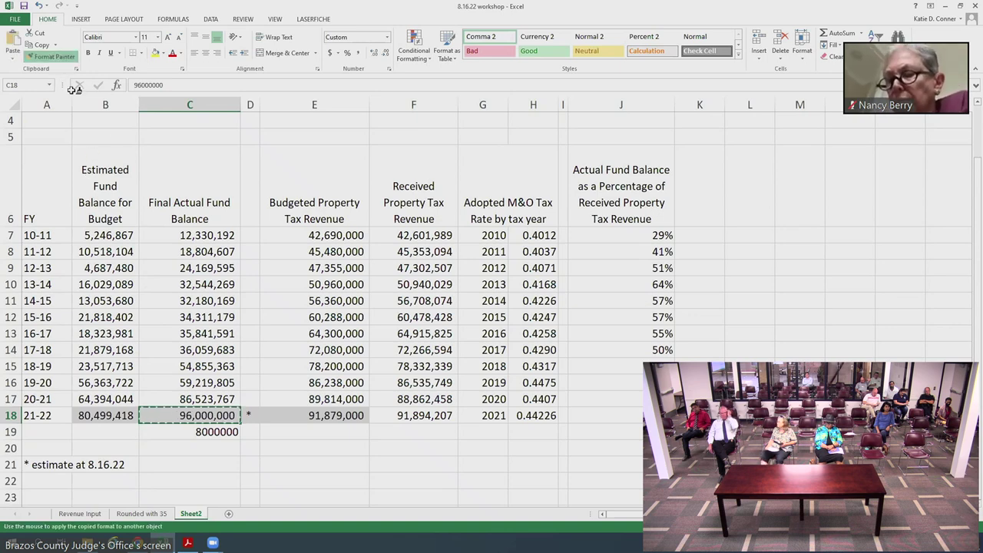
pyautogui.click(181, 432)
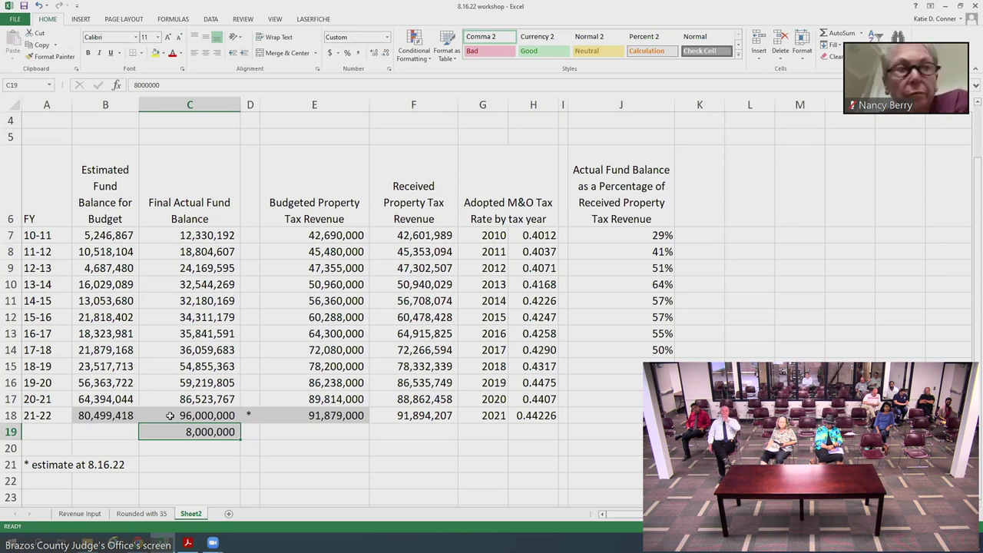
# Step: Set the 21-22 Final Actual Fund Balance in C18 to 8,800,000
pyautogui.click(170, 414)
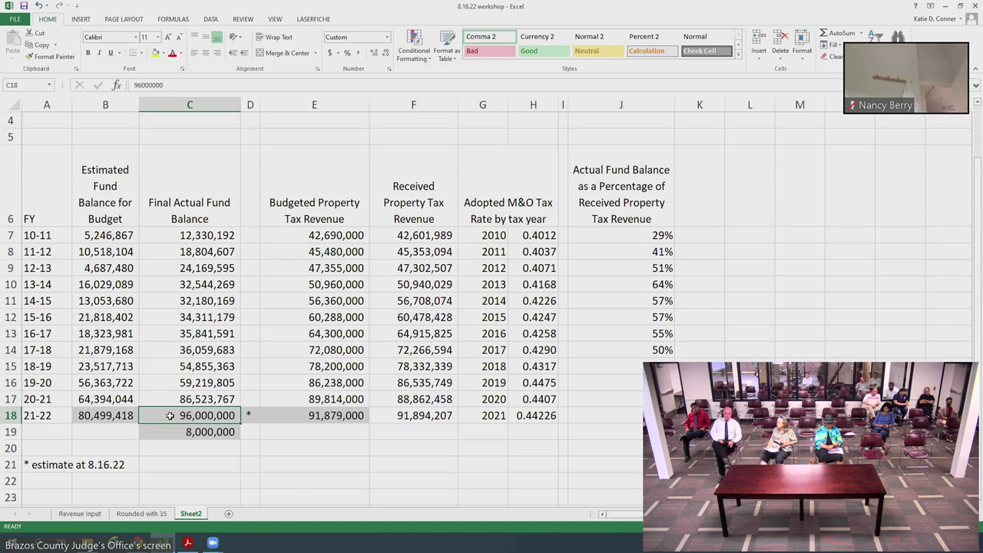
pyautogui.press('Down')
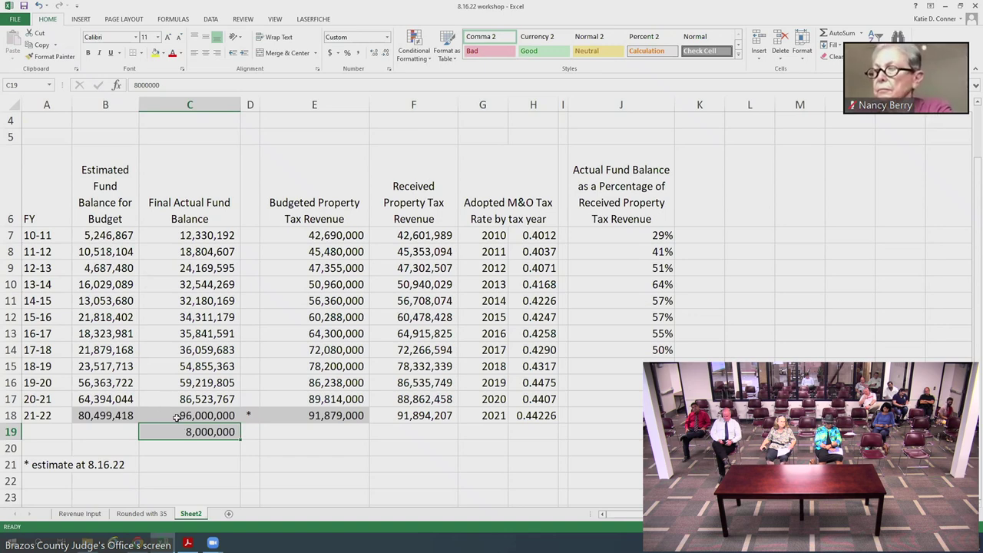
pyautogui.click(178, 418)
pyautogui.write('88000')
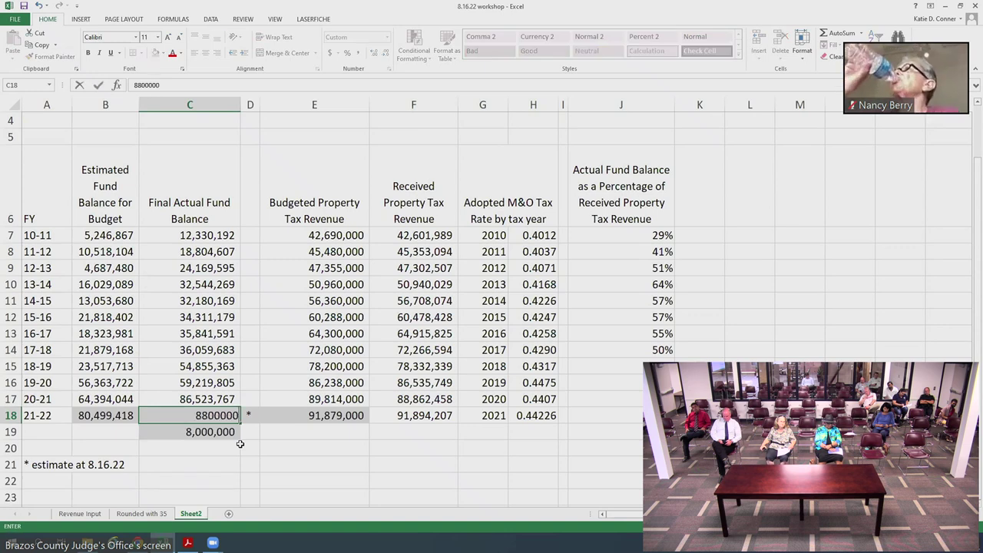
pyautogui.press('Return')
pyautogui.press('Up')
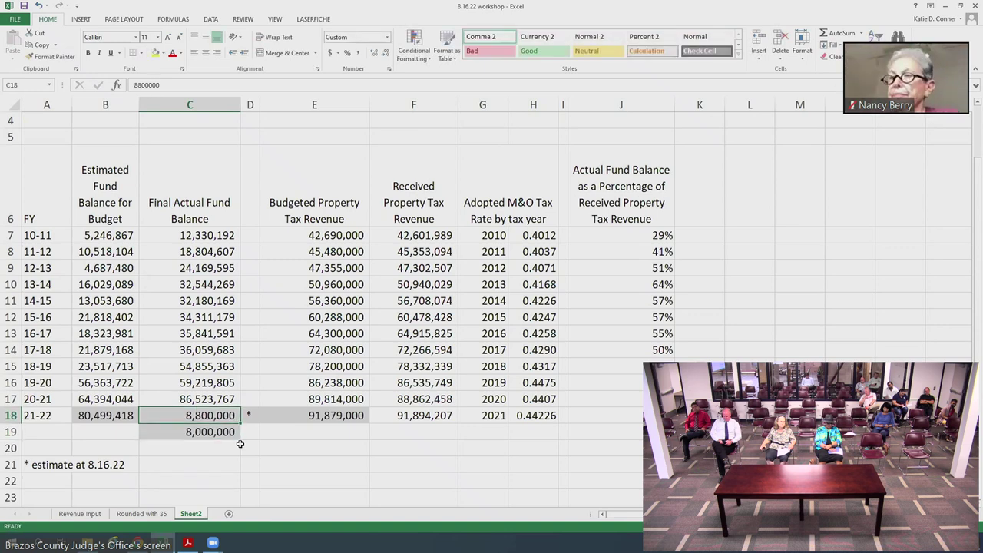
# Step: Set the 21-22 Final Actual Fund Balance in C18 to 88,000,000 and clear the amount in C19
pyautogui.write('88')
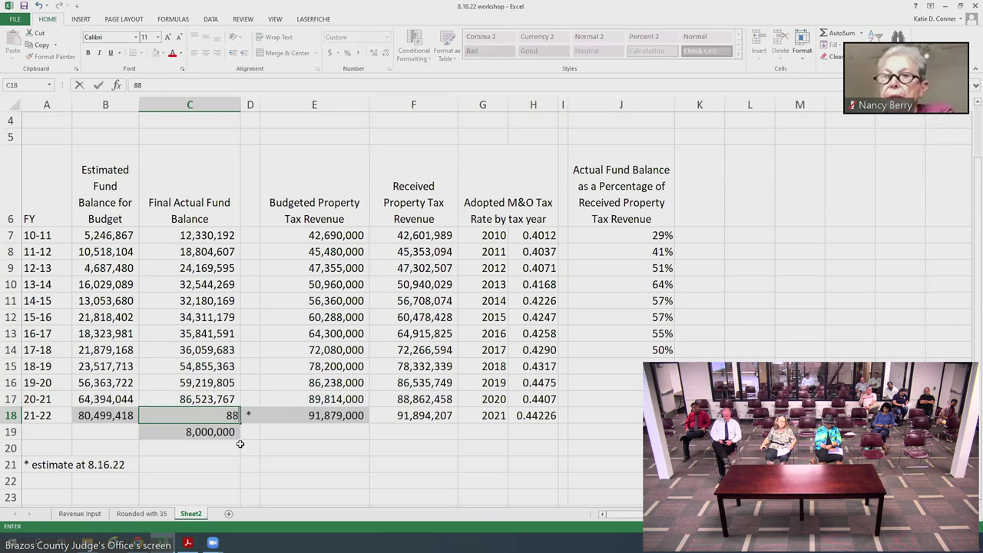
pyautogui.write(',000')
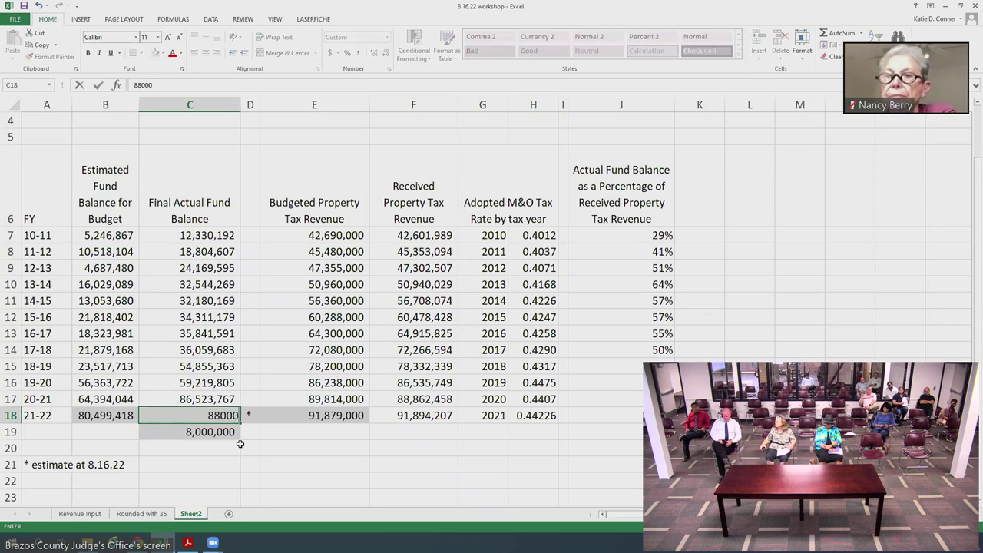
pyautogui.write(',000')
pyautogui.press('Return')
pyautogui.press('Delete')
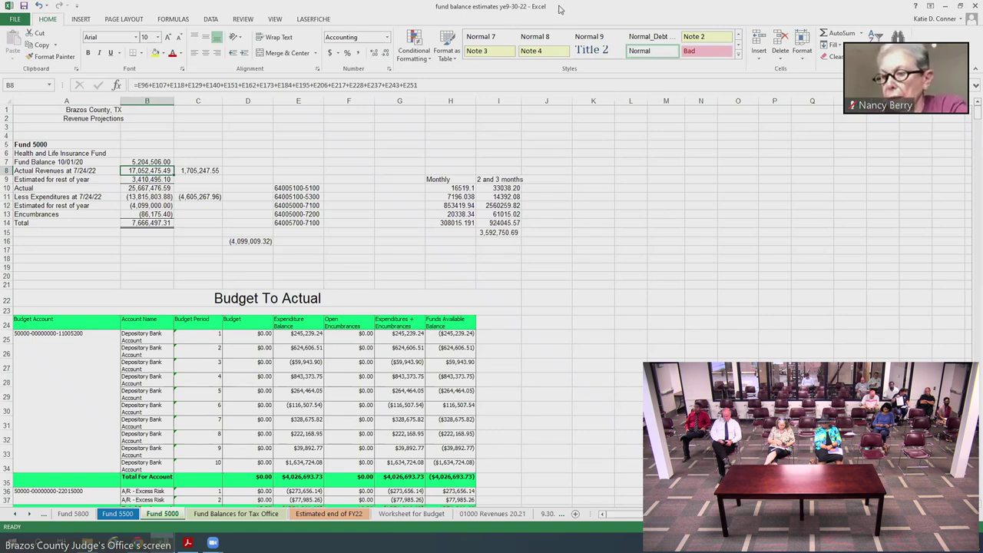
# Step: Return to the Revenue Input sheet of the 8.16.22 workshop workbook and check the 1 month of expenditures amount
pyautogui.hotkey('alt', 'Tab')
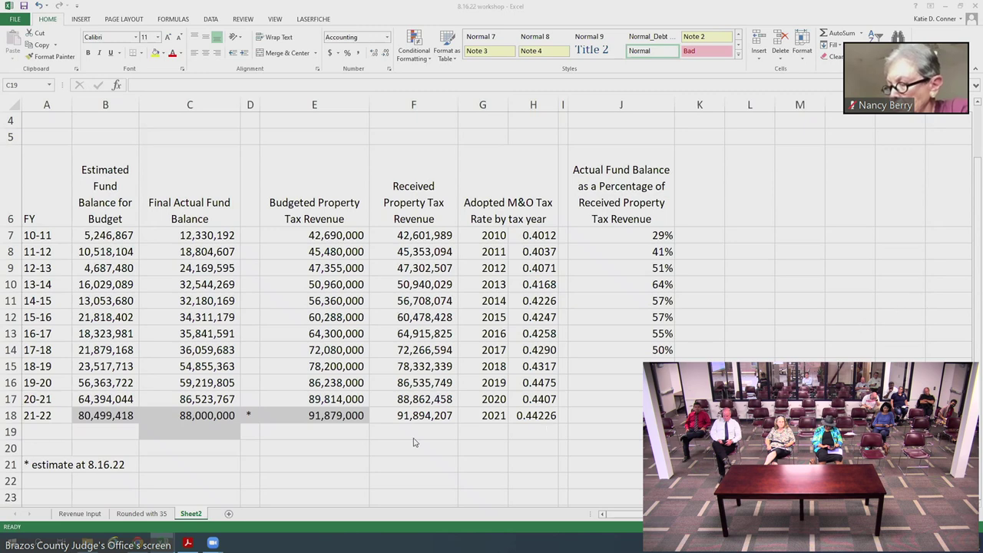
pyautogui.click(72, 519)
pyautogui.click(69, 514)
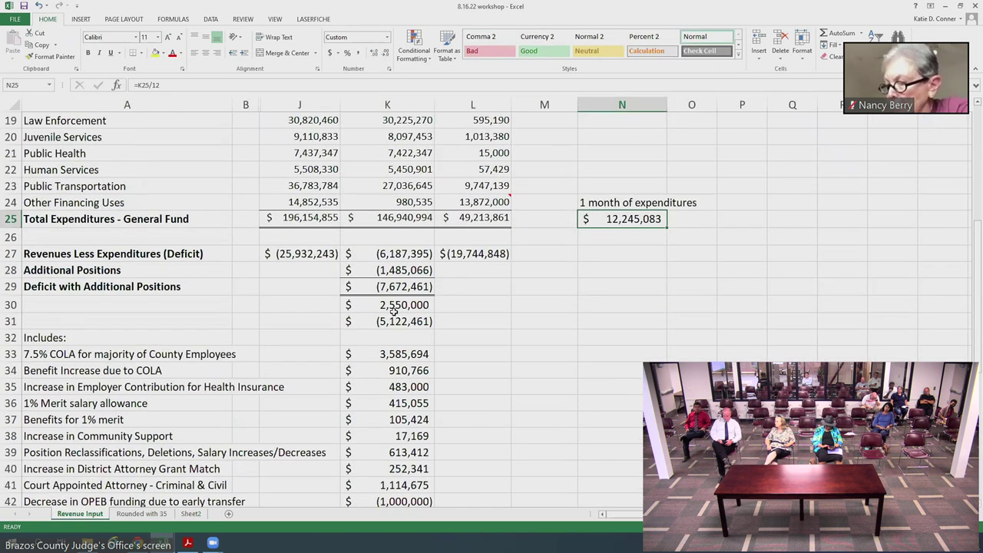
pyautogui.click(600, 205)
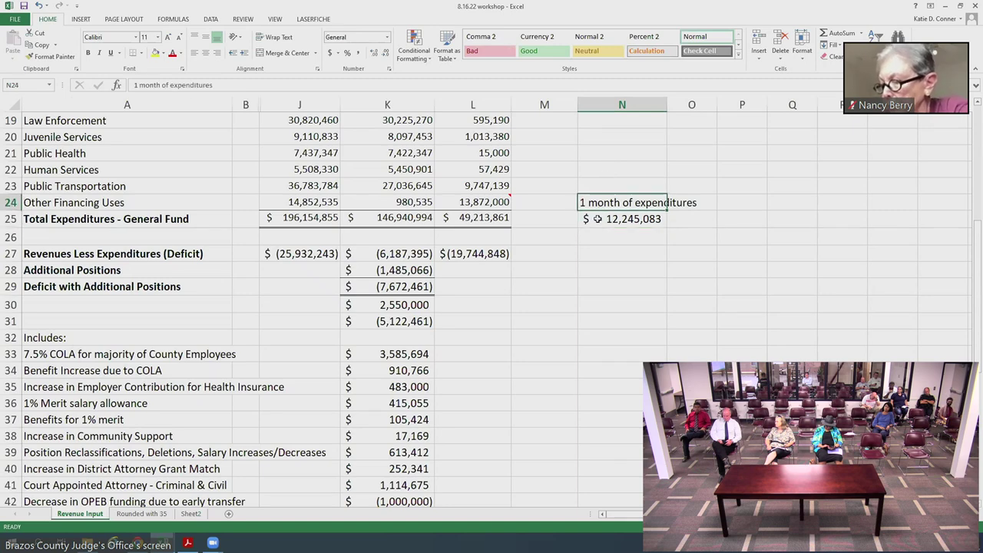
pyautogui.click(594, 219)
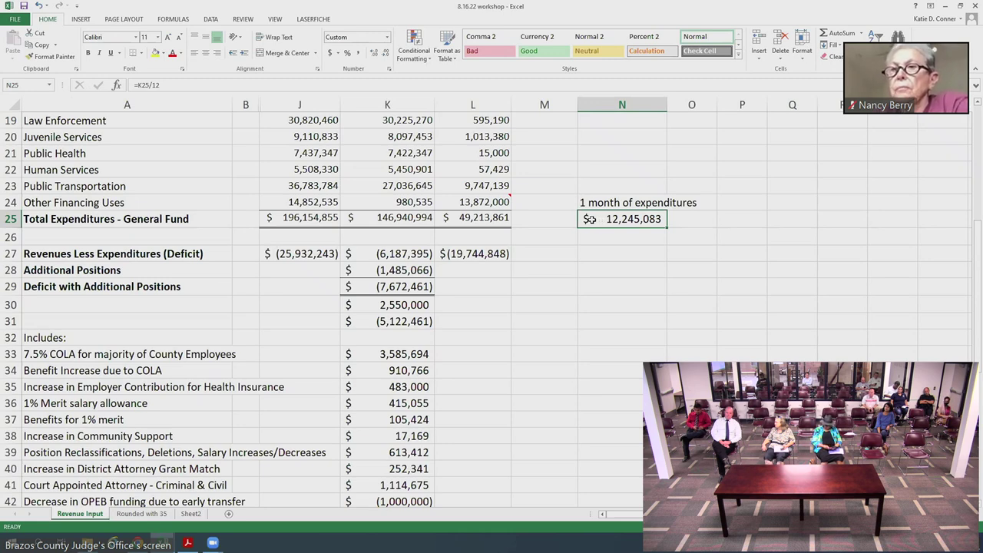
# Step: Calculate three months of expenditures in O25 with =N25*3 and show the amount without decimals
pyautogui.click(693, 219)
pyautogui.write('=')
pyautogui.press('Left')
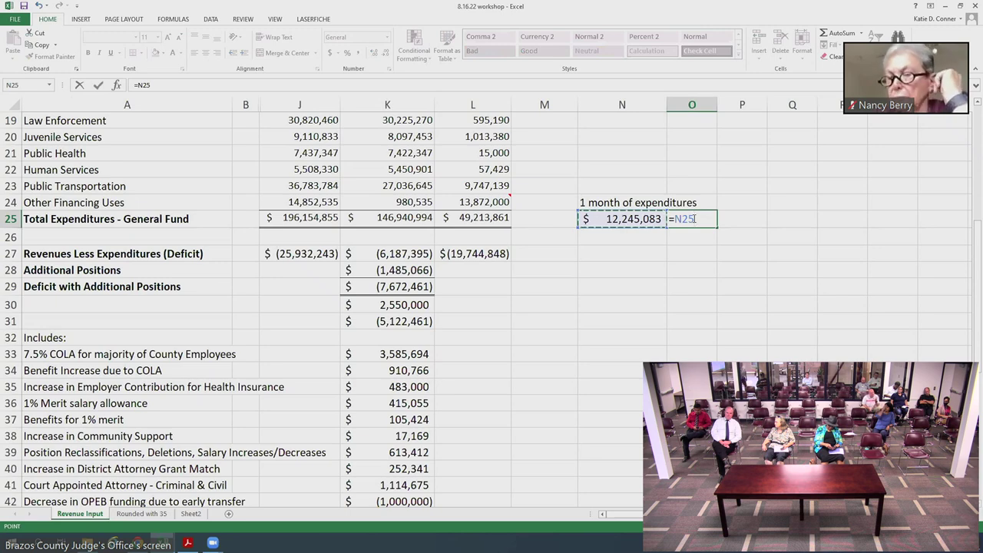
pyautogui.write('*3')
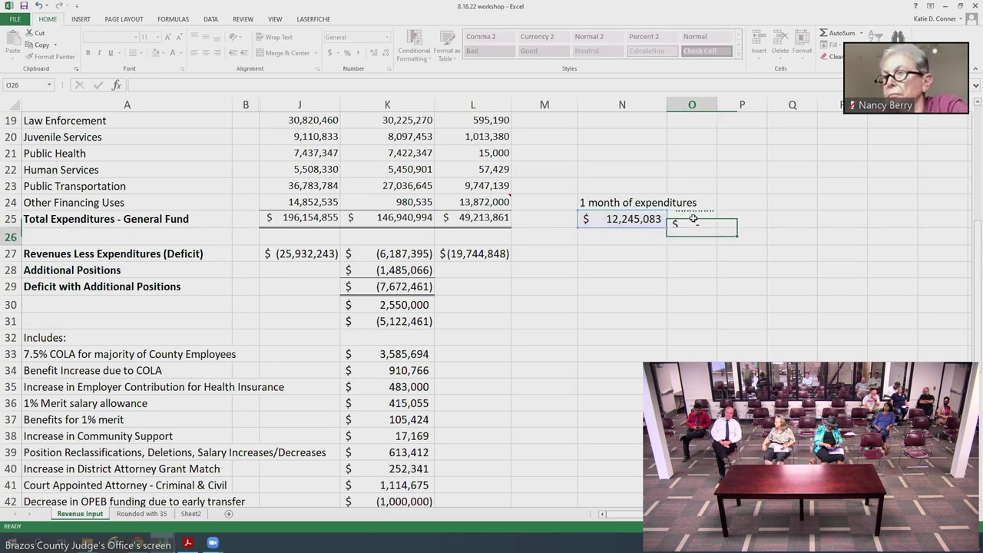
pyautogui.press('Return')
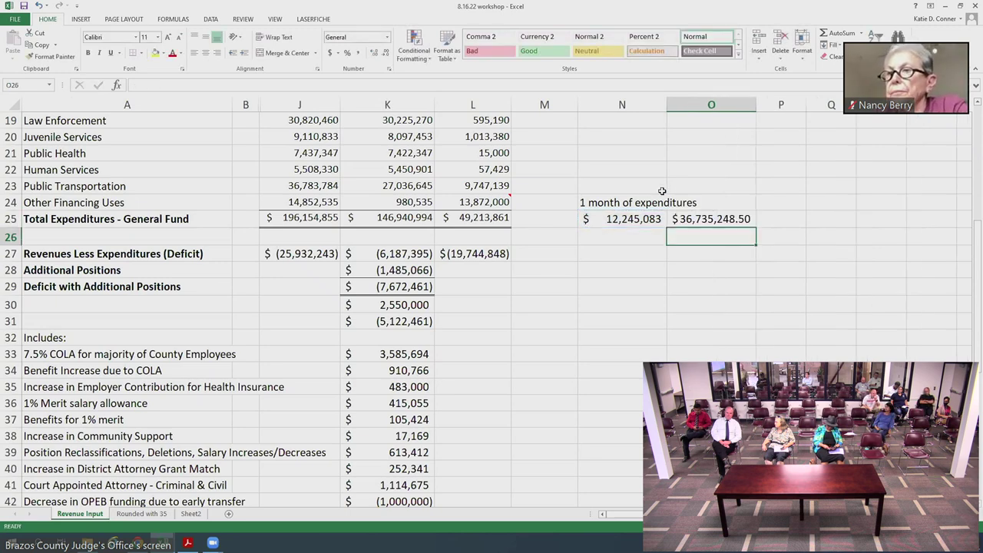
pyautogui.click(711, 219)
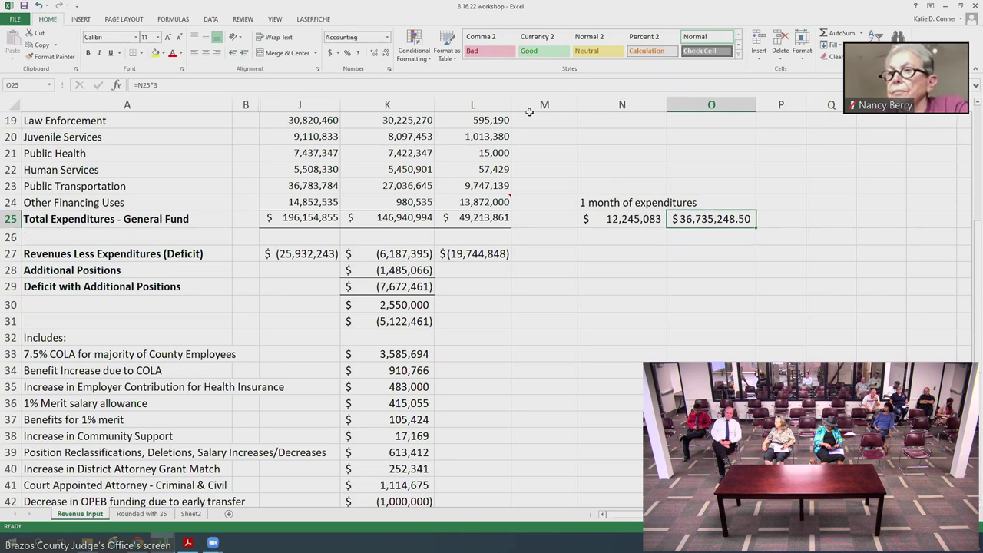
pyautogui.click(385, 53)
pyautogui.click(384, 53)
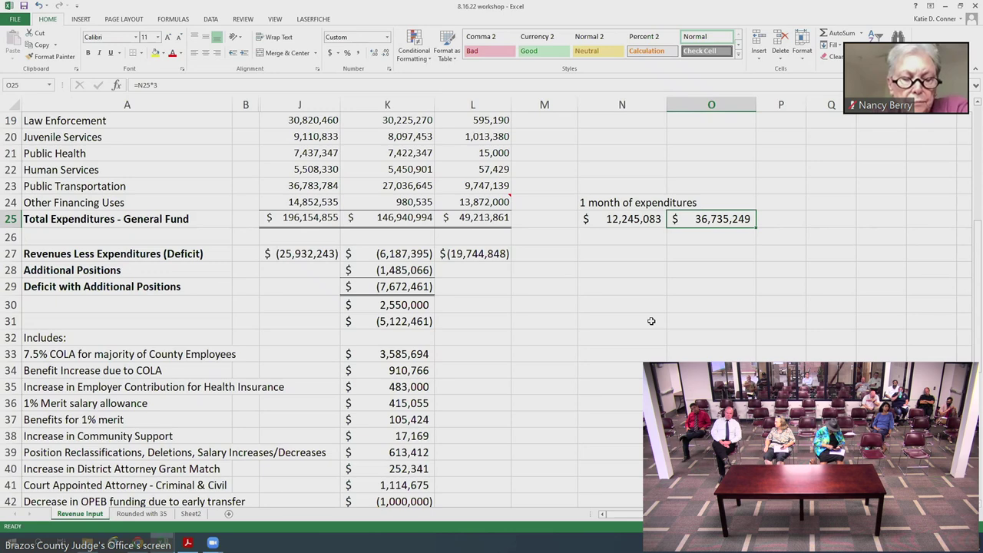
# Step: Work out a quarter of total General Fund expenditures in N26 with =K25*.25, clear it, and review the one- and three-month amounts
pyautogui.click(621, 239)
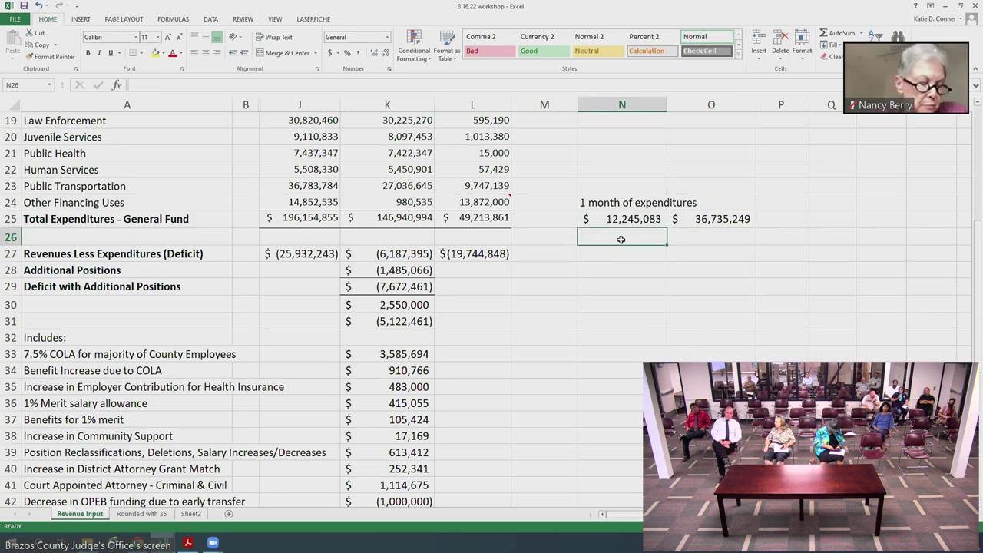
pyautogui.write('=')
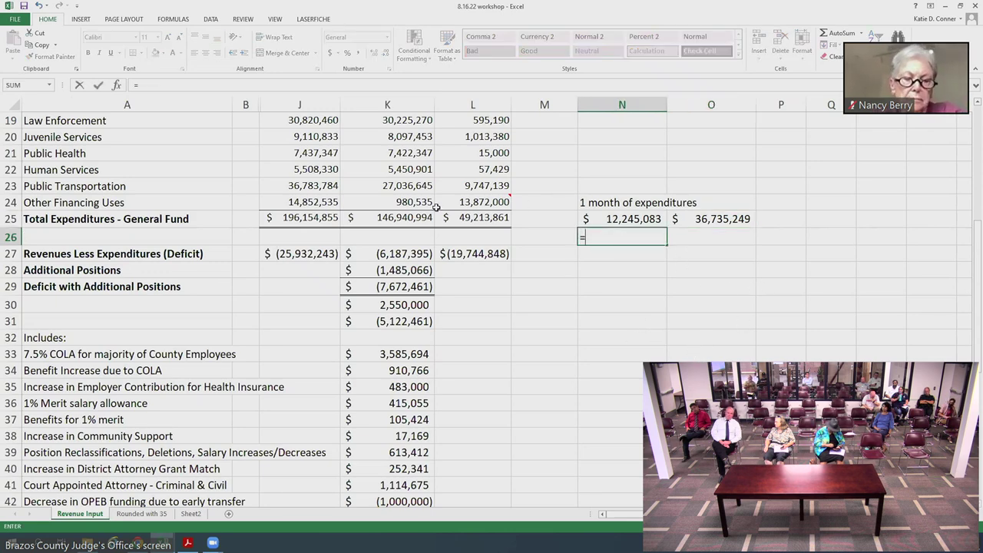
pyautogui.click(408, 218)
pyautogui.write('*.25')
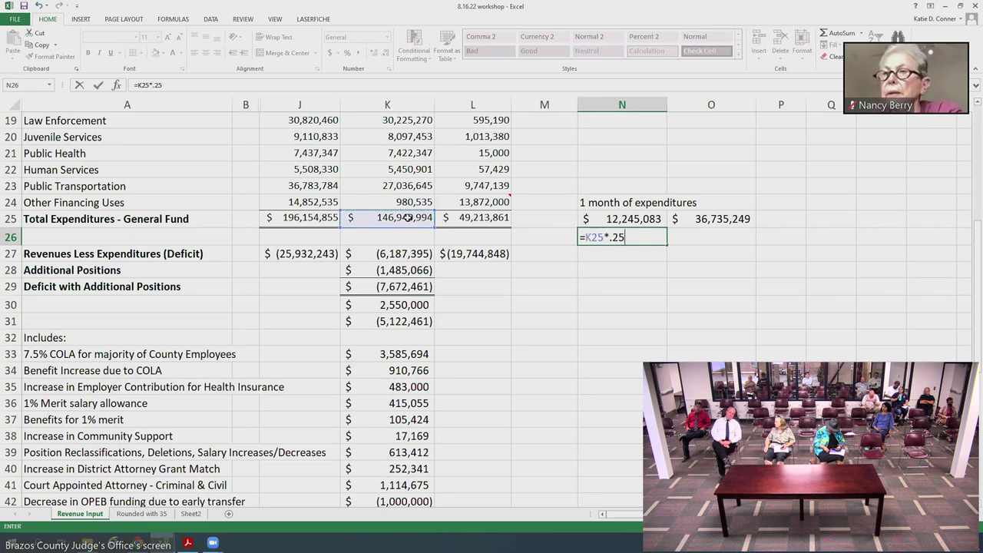
pyautogui.press('Return')
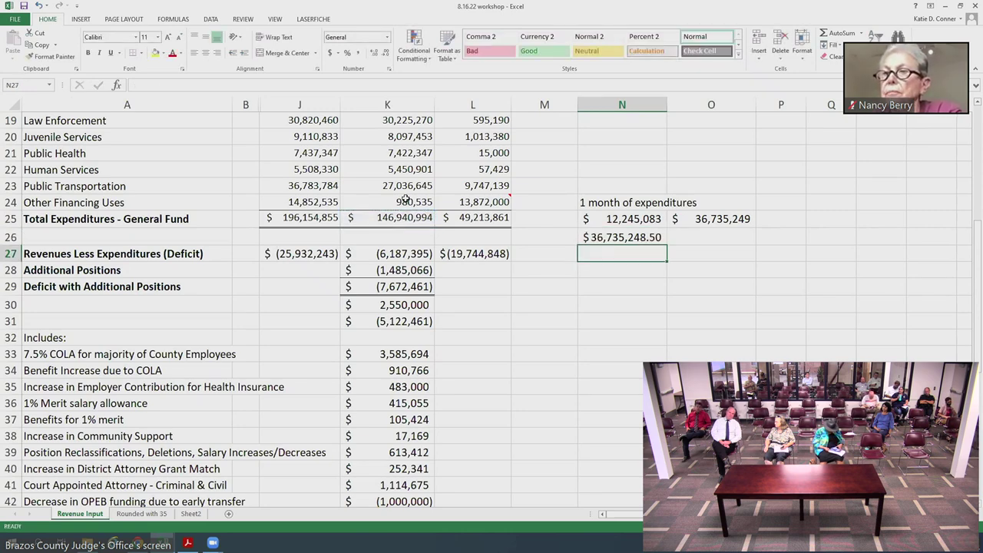
pyautogui.click(585, 237)
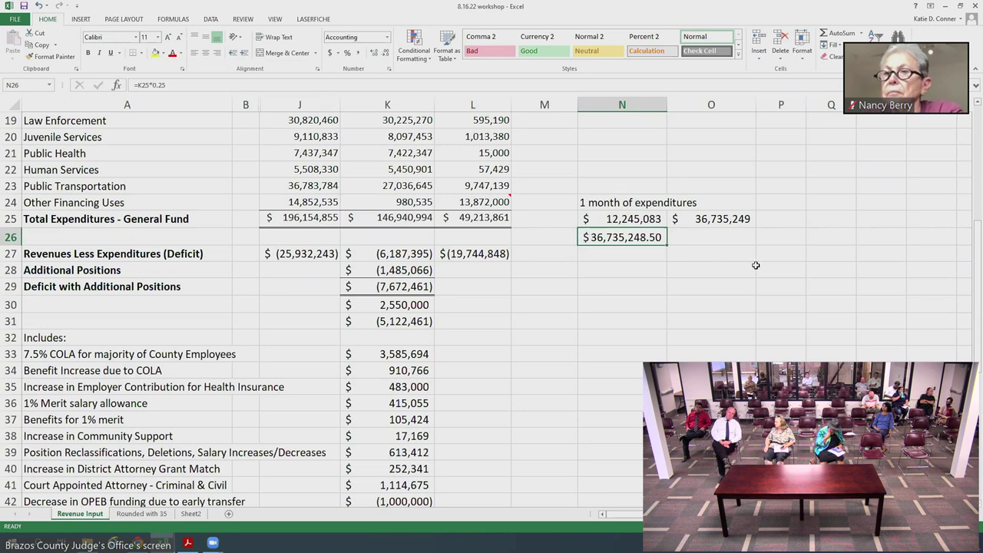
pyautogui.press('Delete')
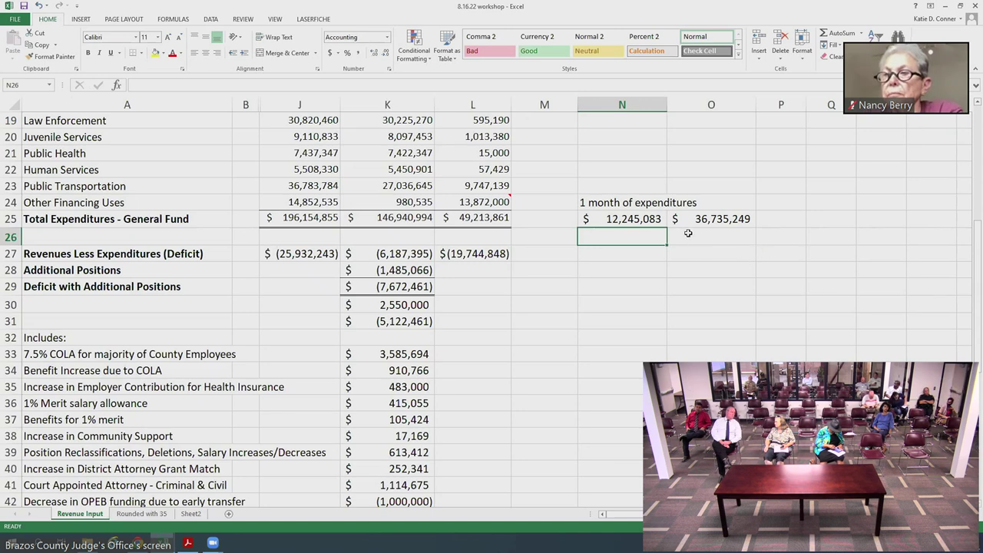
pyautogui.click(629, 218)
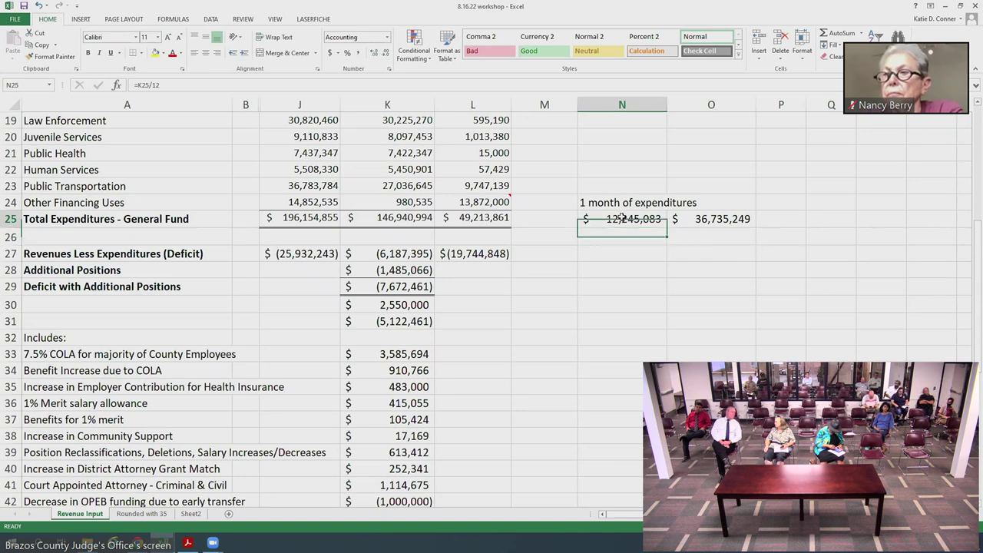
pyautogui.click(695, 219)
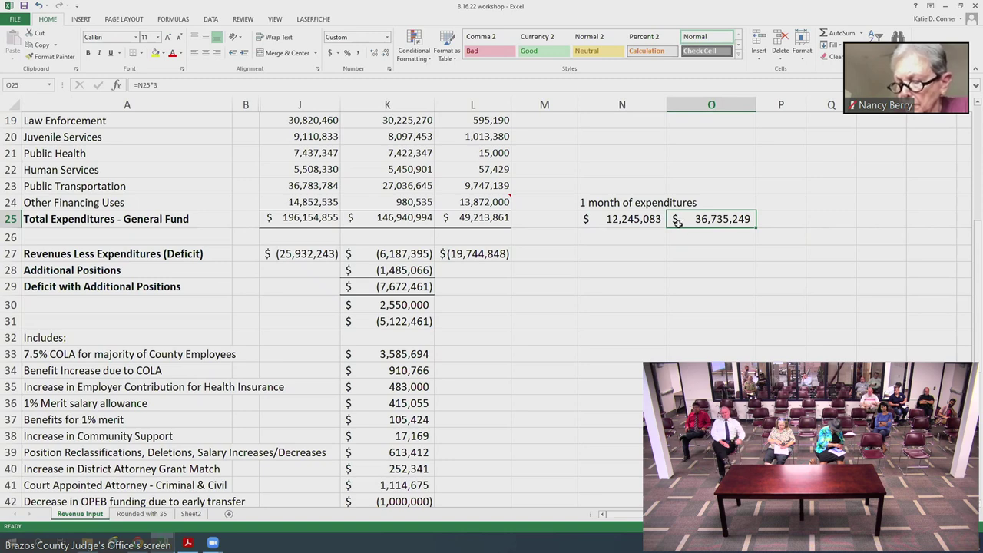
# Step: Label the 2,550,000 amount by entering "Revenue on New Property at NNR" in A30
pyautogui.click(130, 302)
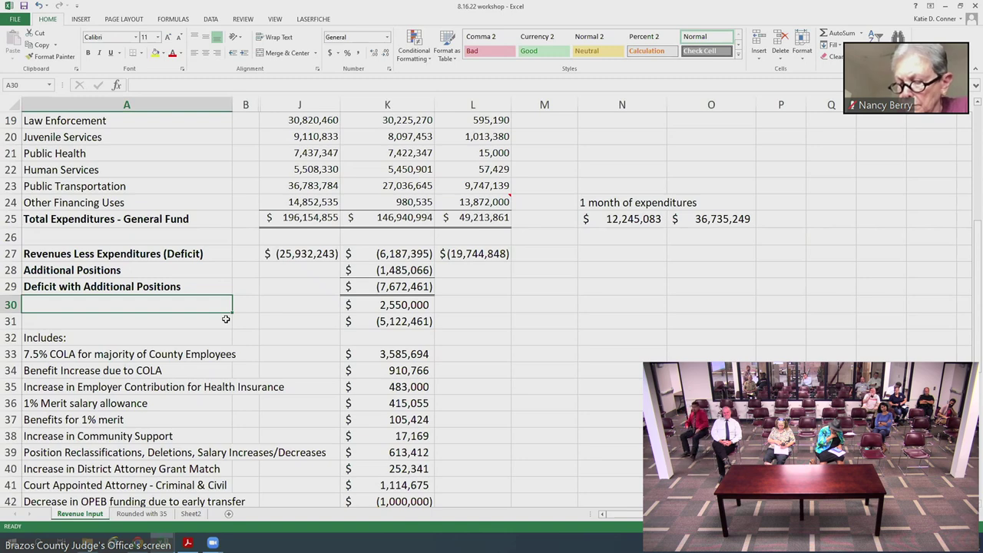
pyautogui.write('Reve')
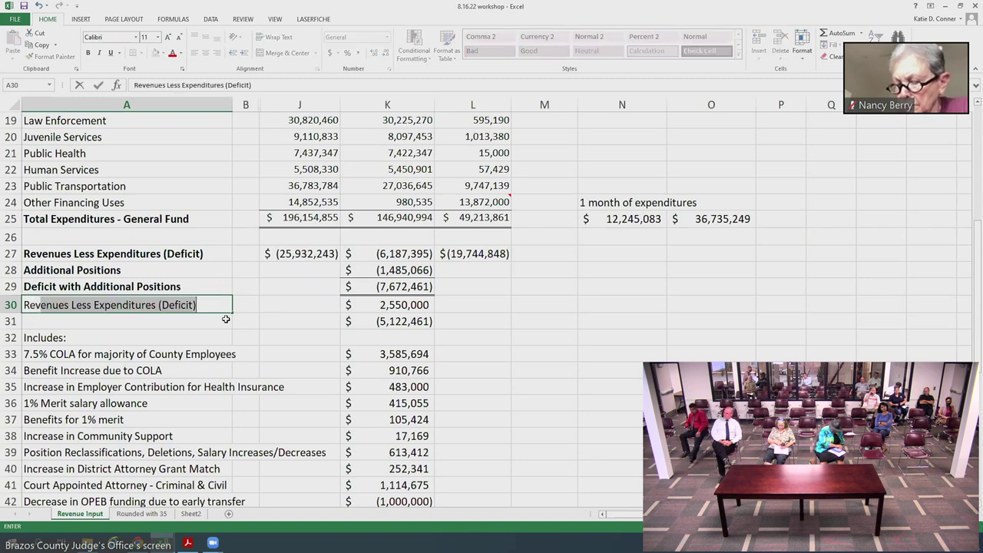
pyautogui.write('nue on Ne')
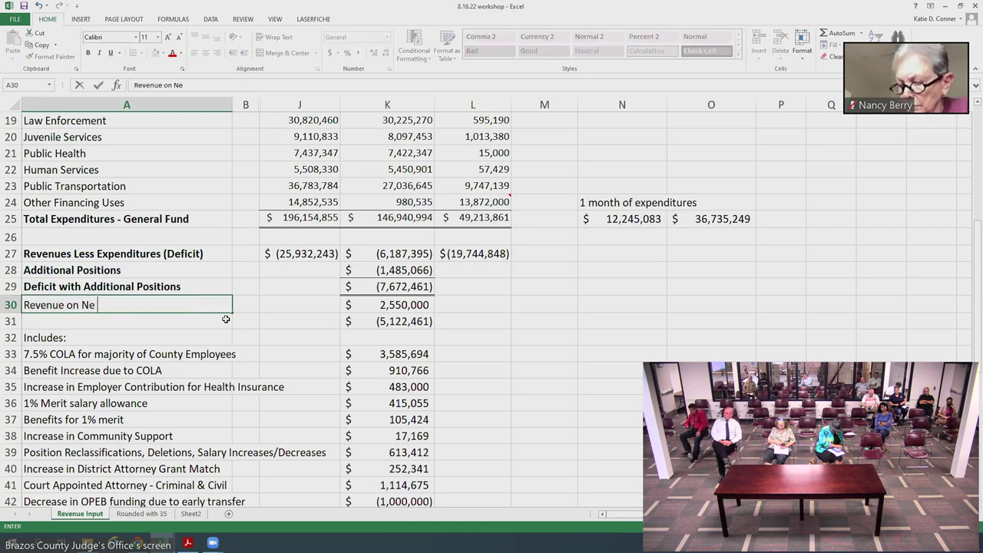
pyautogui.write('w Pro')
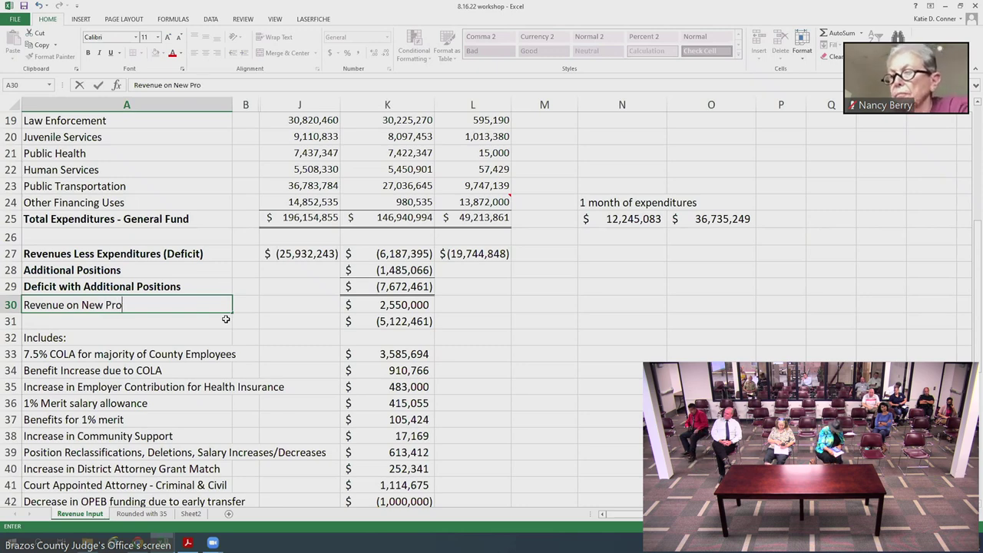
pyautogui.write('perty at ')
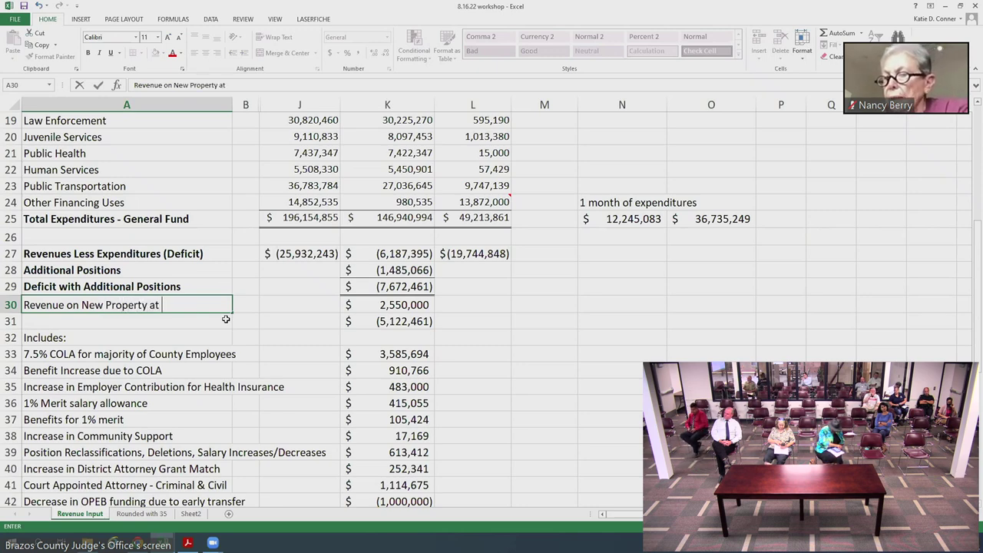
pyautogui.write('NNR')
pyautogui.press('Return')
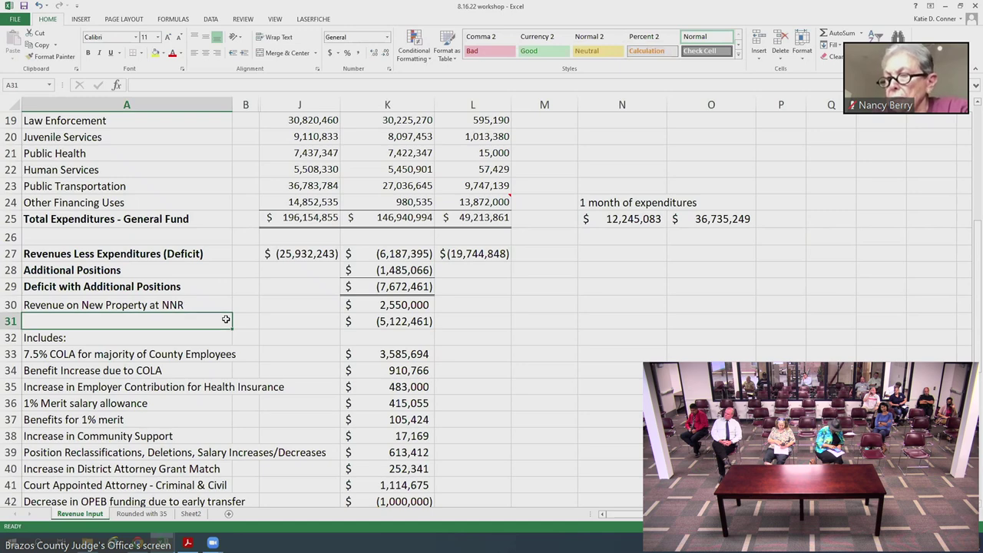
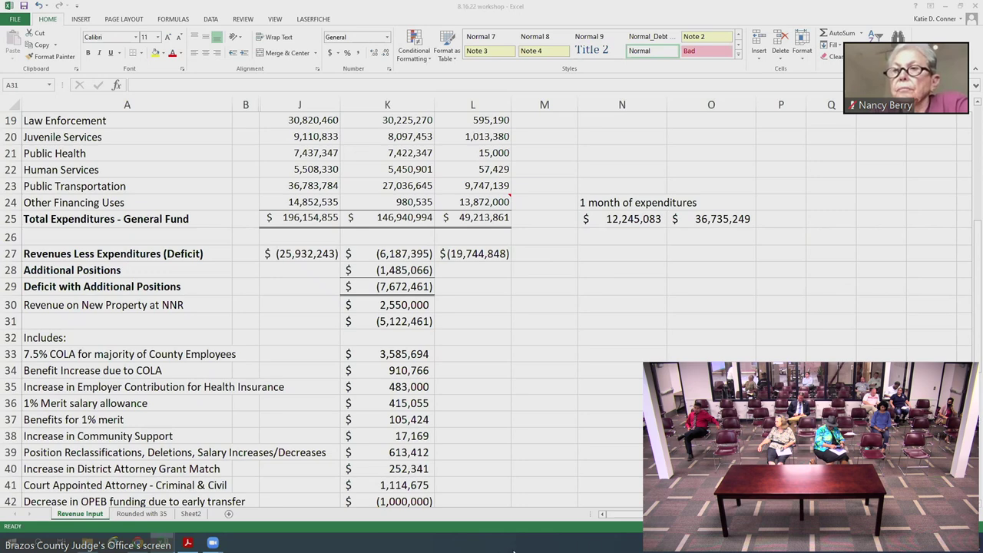
# Step: Switch to Sheet2 and check the 21-22 fund balance percentage formula in J18
pyautogui.click(177, 513)
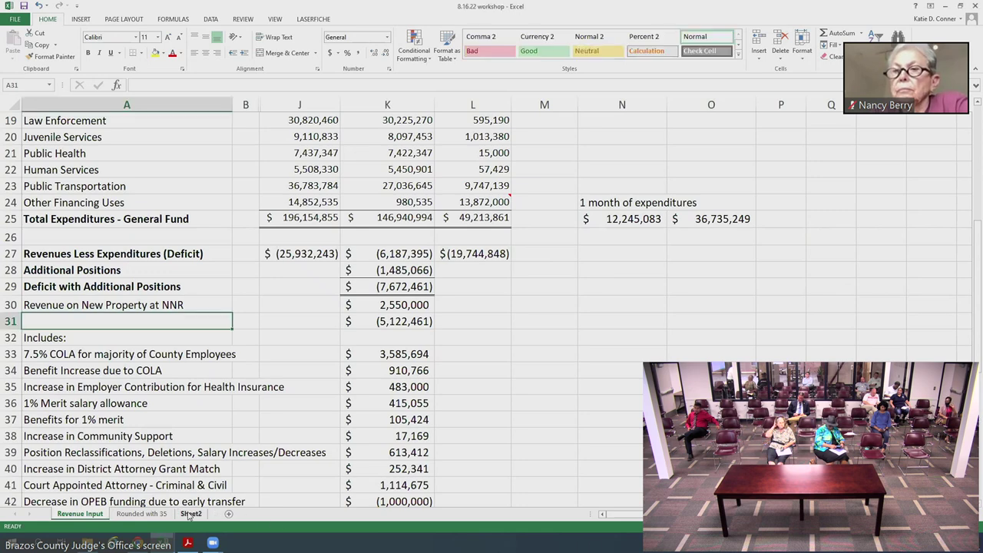
pyautogui.click(190, 513)
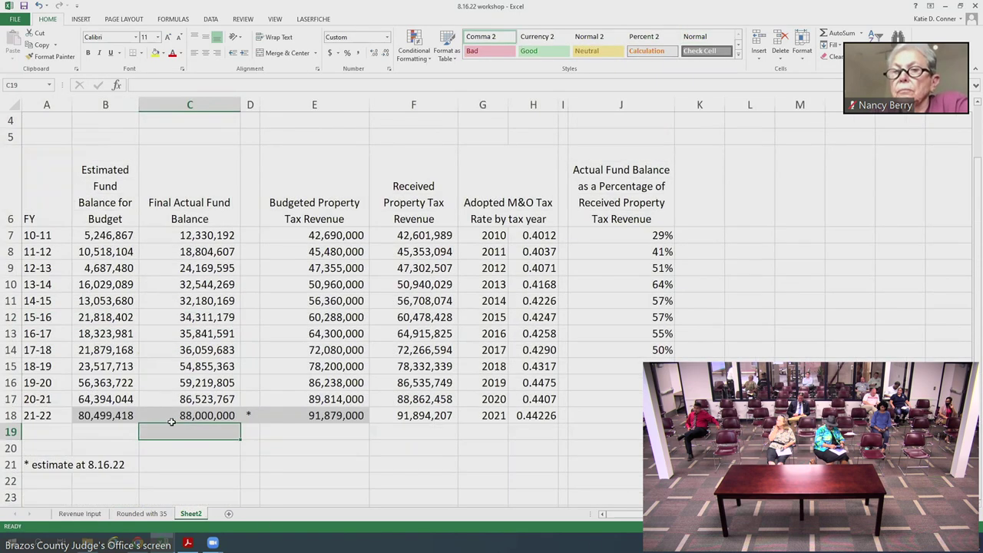
pyautogui.click(621, 416)
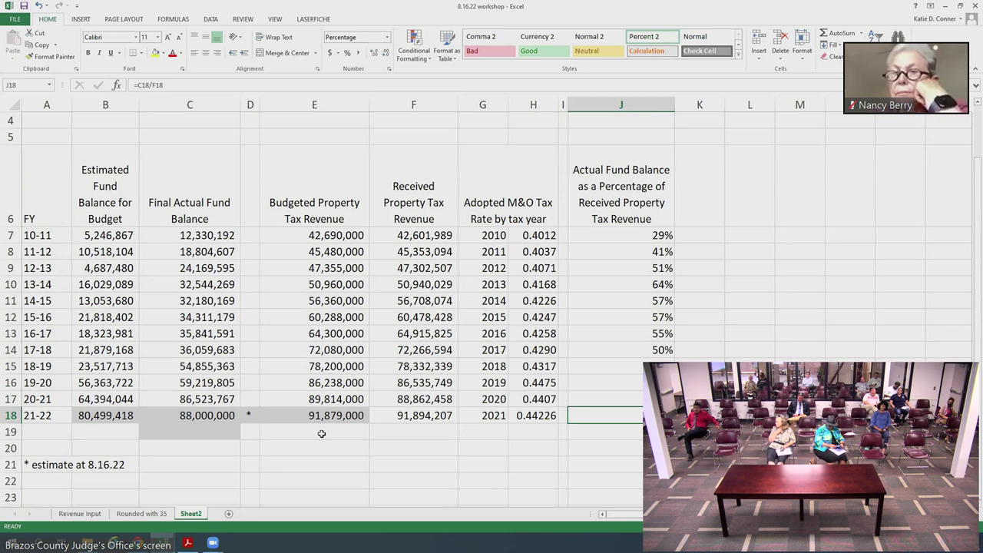
pyautogui.click(157, 415)
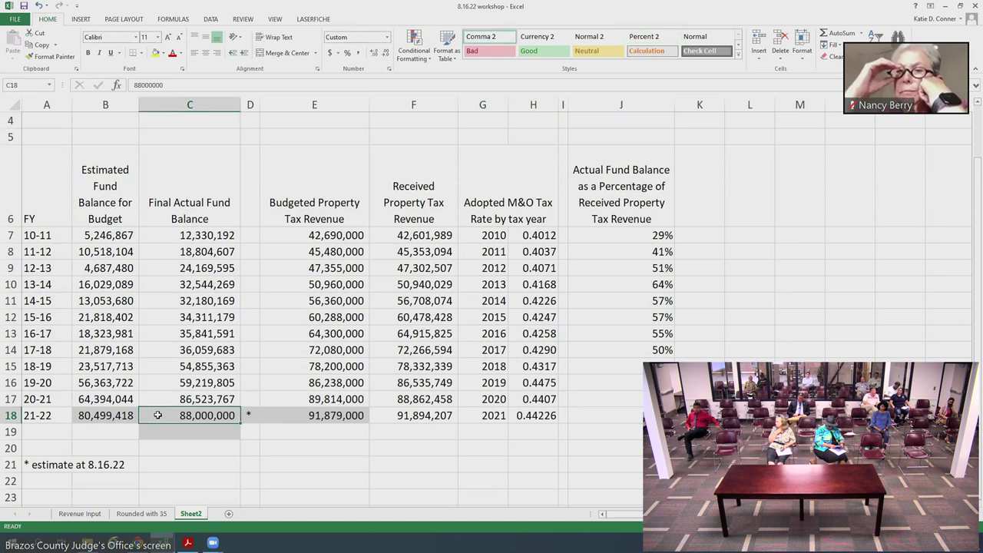
pyautogui.click(177, 85)
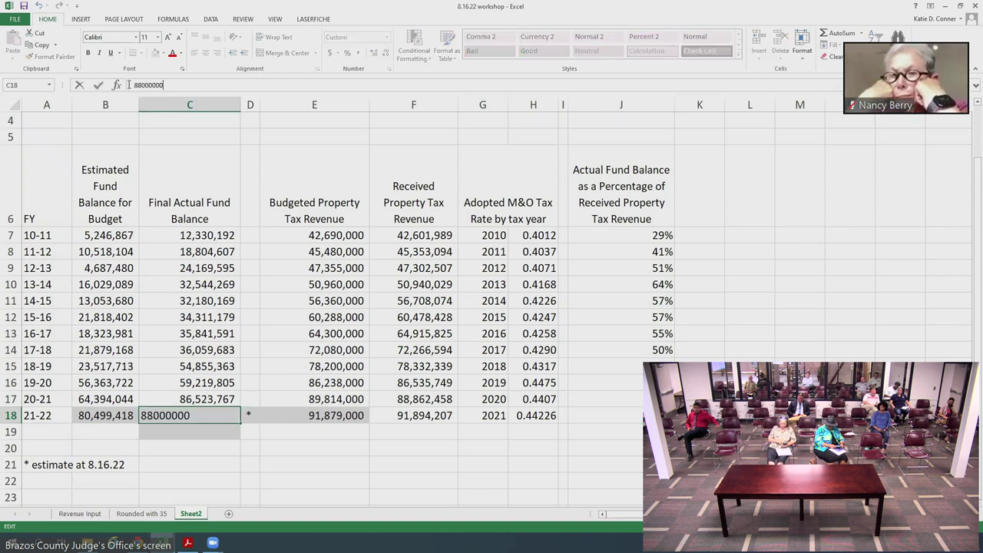
pyautogui.write('=')
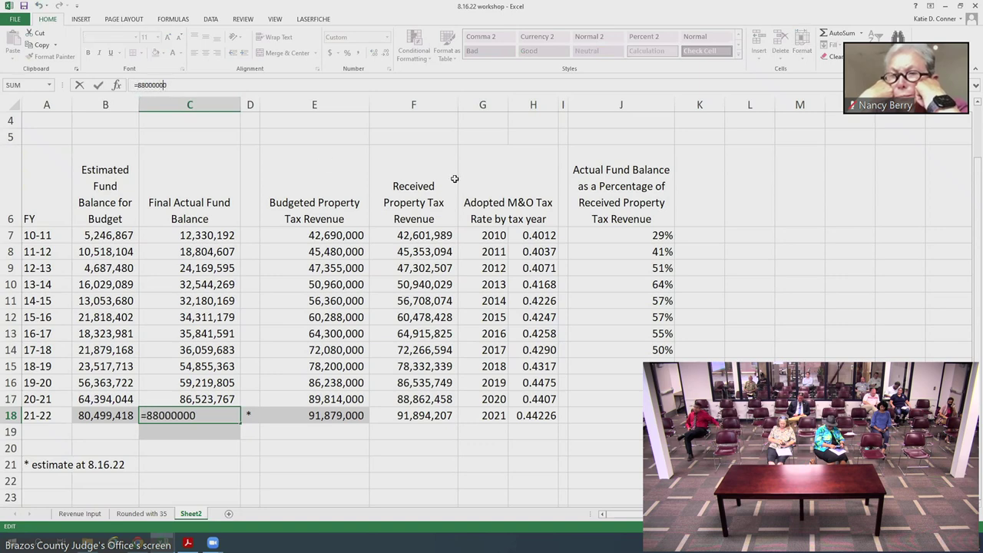
pyautogui.write('-36000')
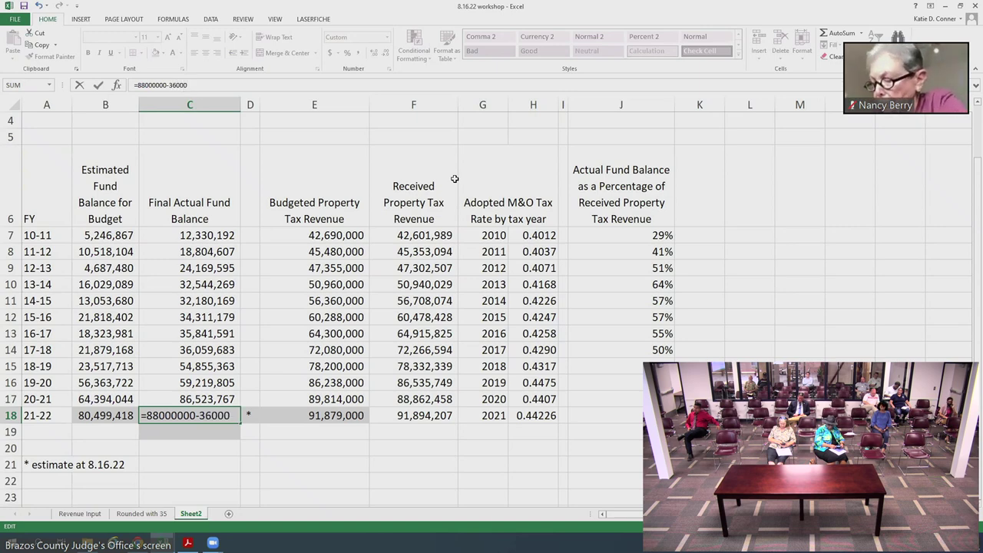
pyautogui.press('BackSpace')
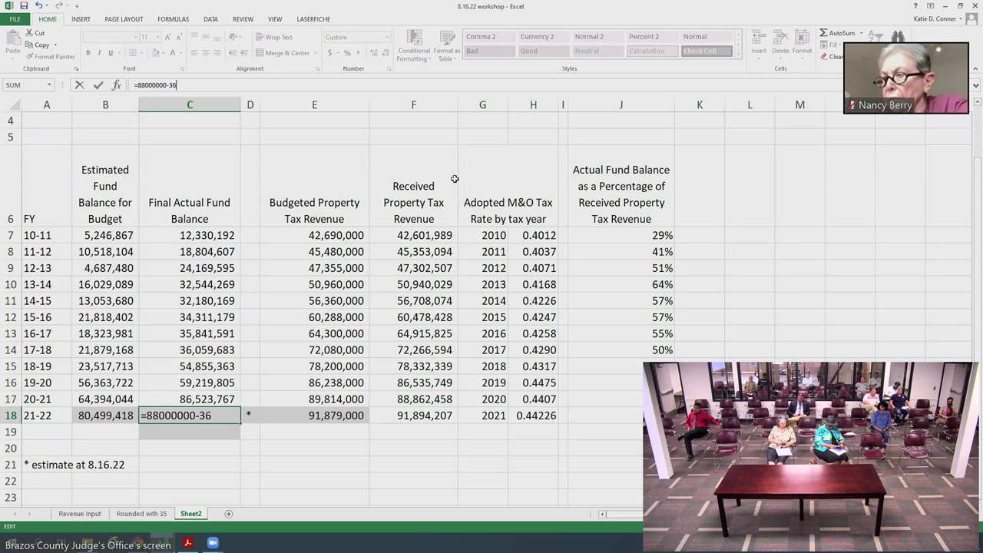
pyautogui.write('000000')
pyautogui.press('Return')
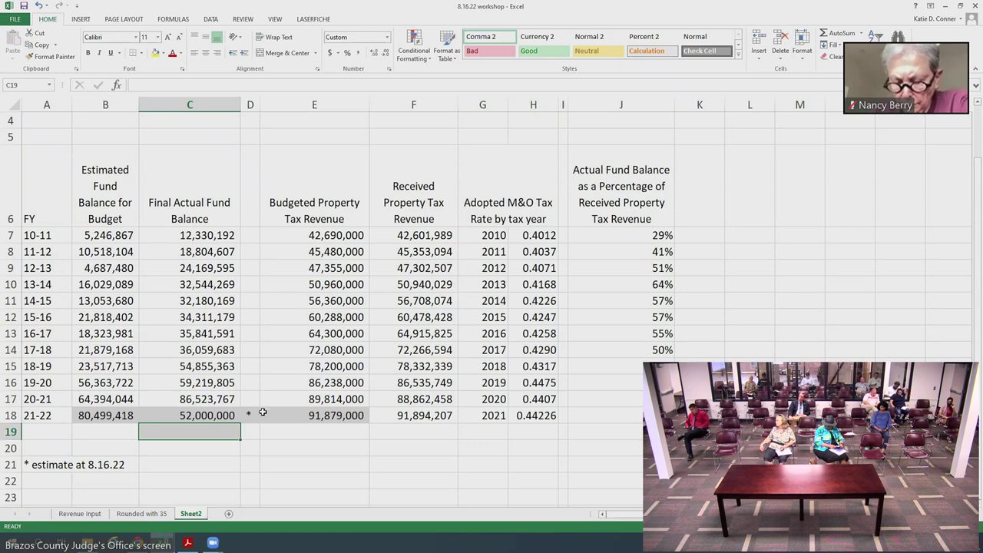
pyautogui.click(198, 415)
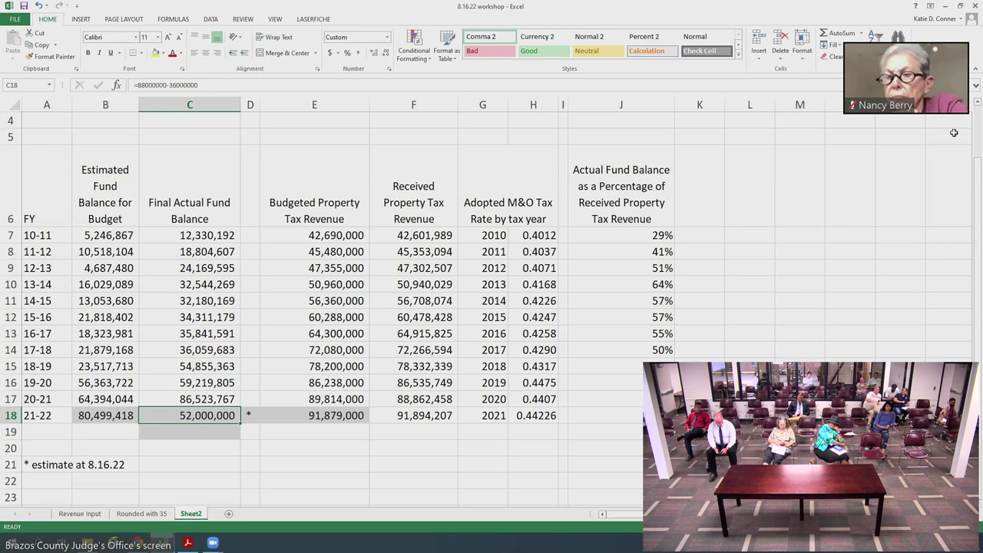
pyautogui.click(226, 83)
pyautogui.press('BackSpace')
pyautogui.press('BackSpace')
pyautogui.press('BackSpace')
pyautogui.press('BackSpace')
pyautogui.press('BackSpace')
pyautogui.press('BackSpace')
pyautogui.press('BackSpace')
pyautogui.press('BackSpace')
pyautogui.write('27000000')
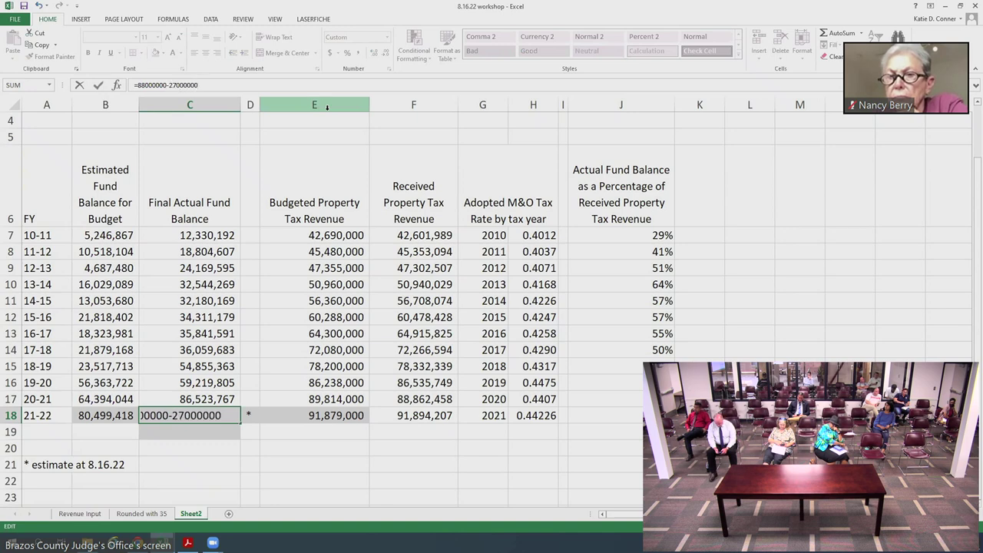
pyautogui.press('Return')
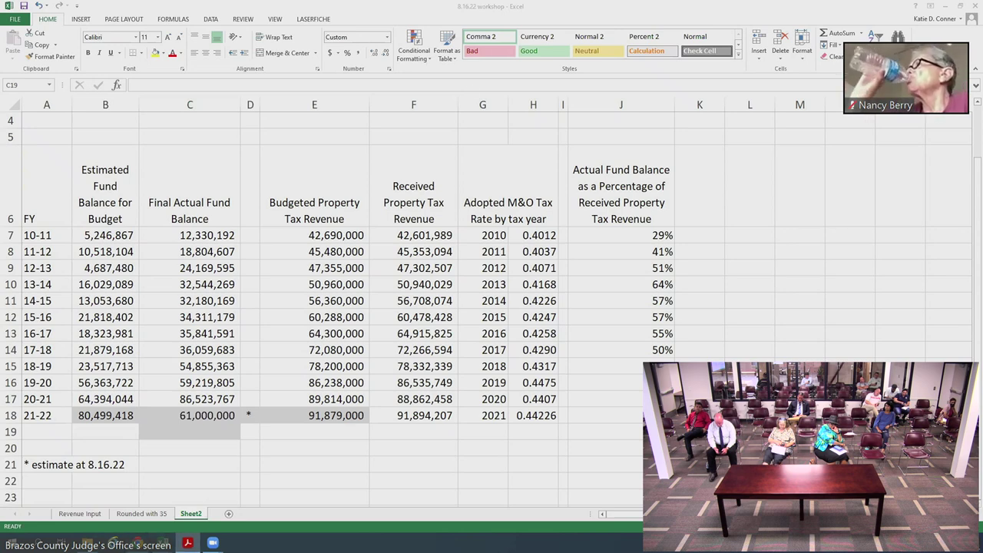
# Step: Switch to 2022 Possible Tax Rates.pdf in Adobe Acrobat Reader and examine the enlarged table of proposed county taxes, variances and tax rates
pyautogui.hotkey('alt', 'Tab')
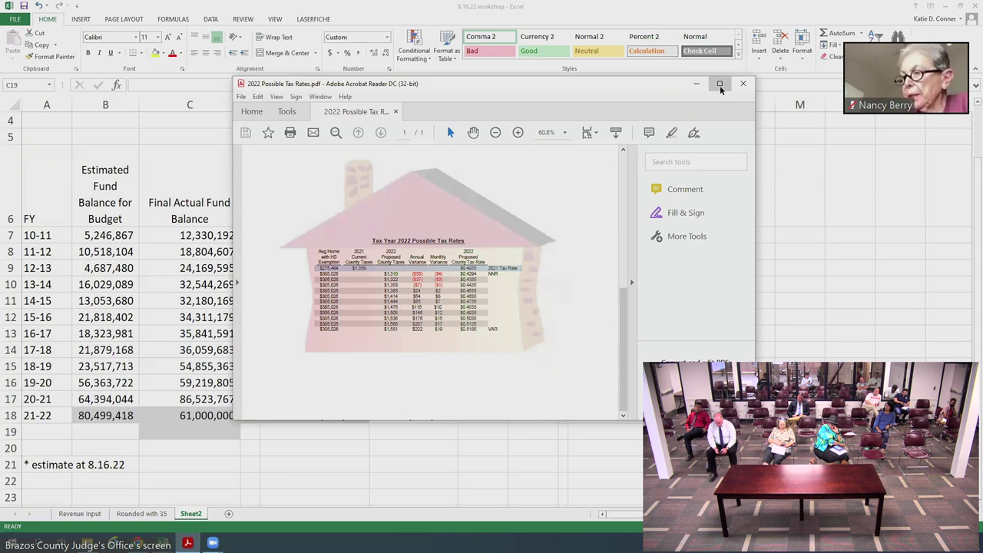
pyautogui.click(719, 85)
pyautogui.scroll(-3, 631, 174)
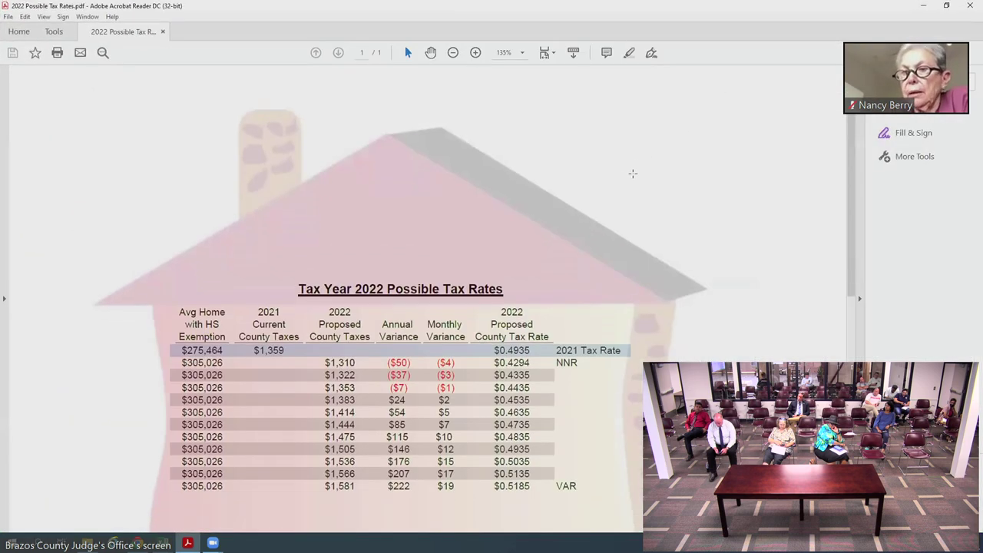
pyautogui.scroll(-1, 631, 174)
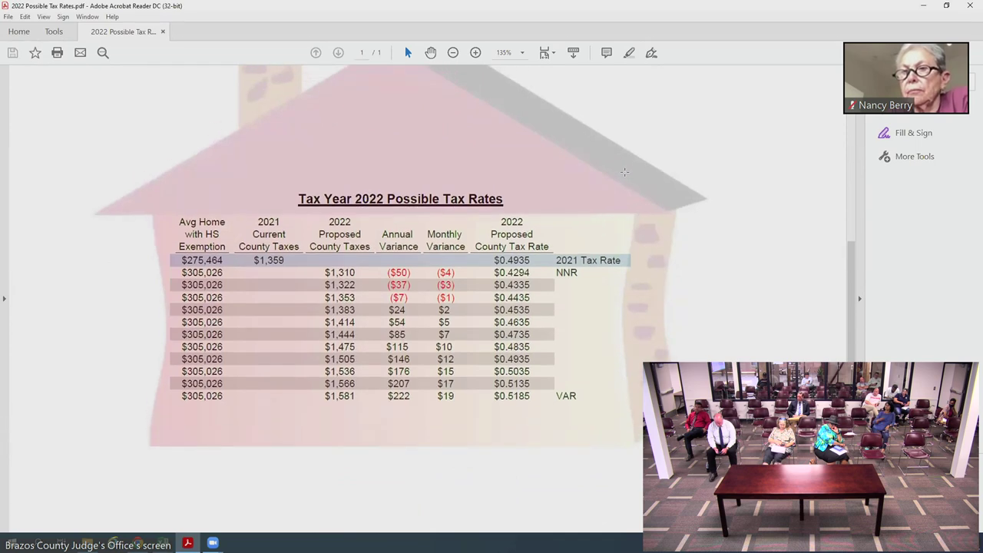
pyautogui.scroll(2, 625, 172)
pyautogui.moveTo(495, 165); pyautogui.dragTo(584, 166)
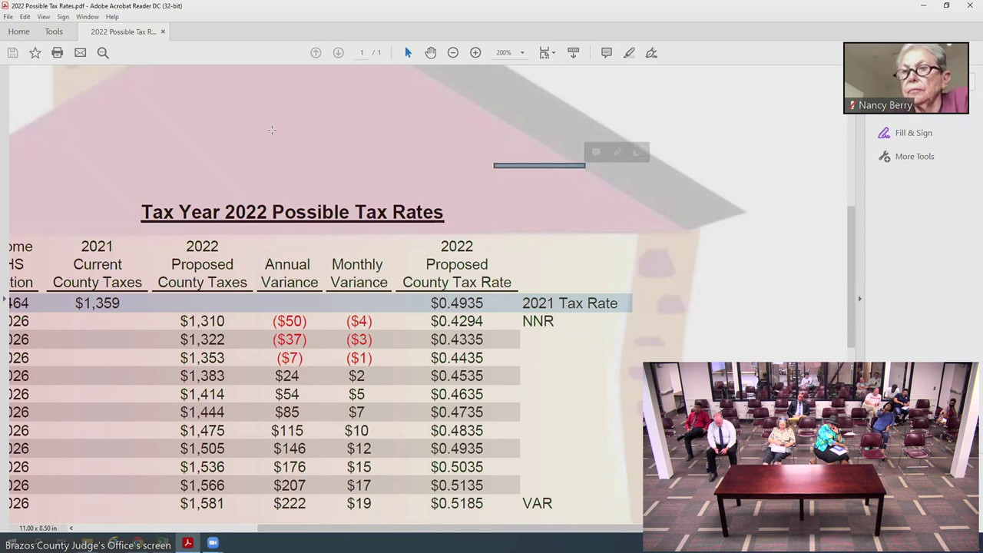
pyautogui.scroll(-3, 613, 266)
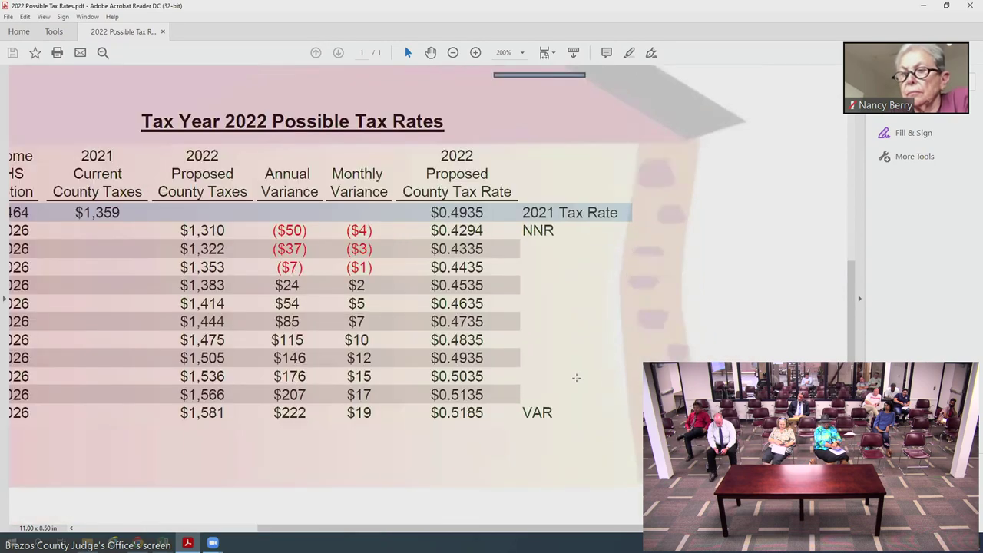
pyautogui.hotkey('ctrl', '-')
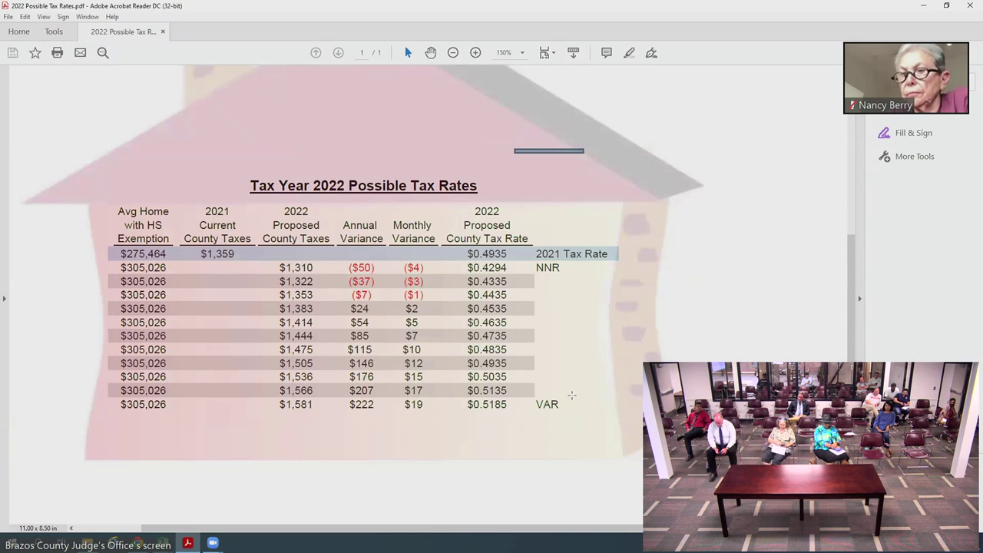
pyautogui.hscroll(-2, 593, 484)
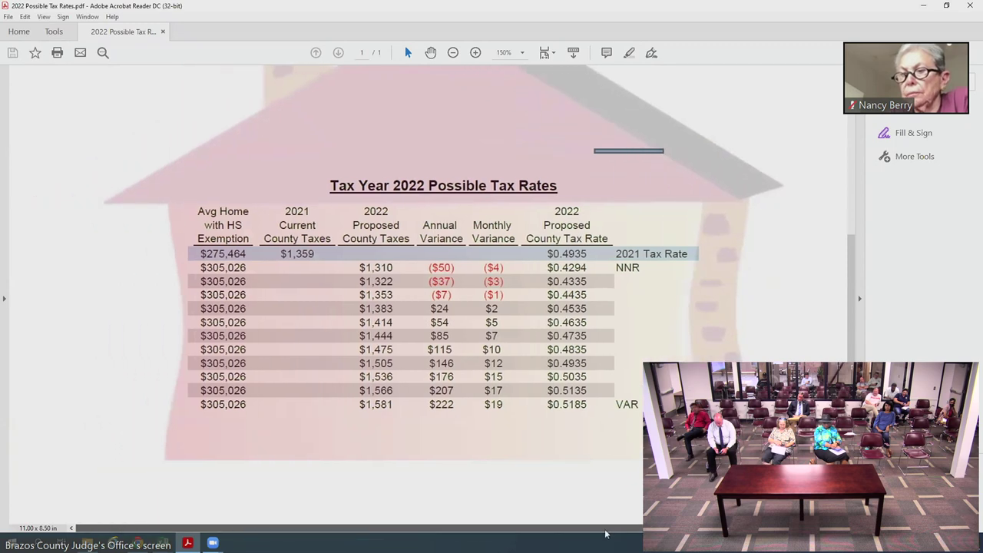
pyautogui.scroll(1, 594, 450)
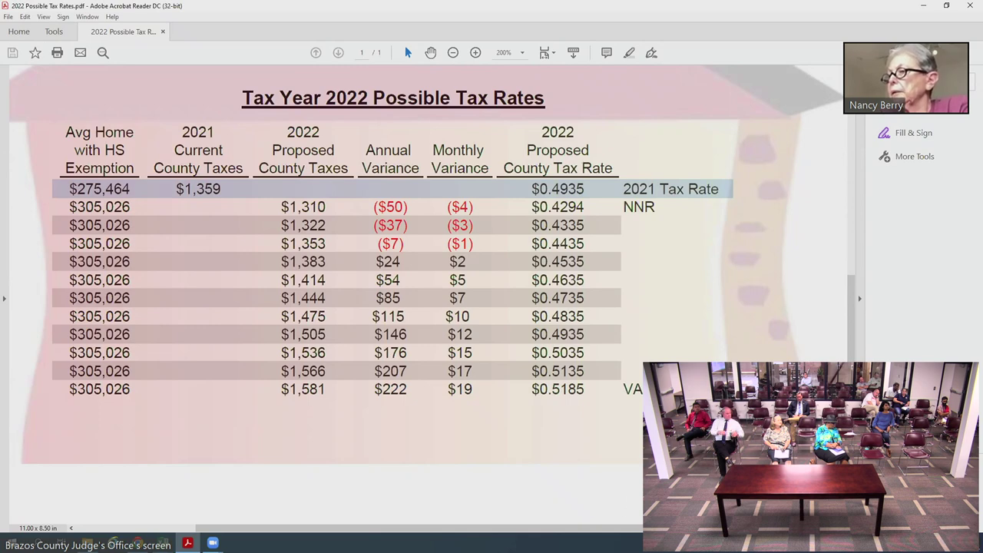
# Step: Switch to the 8.16.22 workshop workbook in Excel, check the Revenue Input sheet and open the Rounded with 35 sheet
pyautogui.scroll(1, 228, 501)
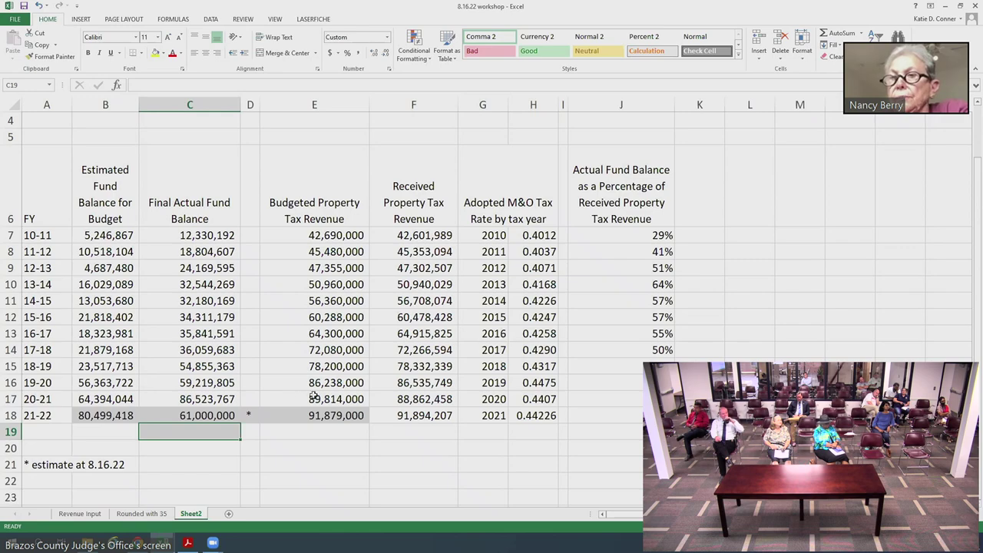
pyautogui.click(80, 514)
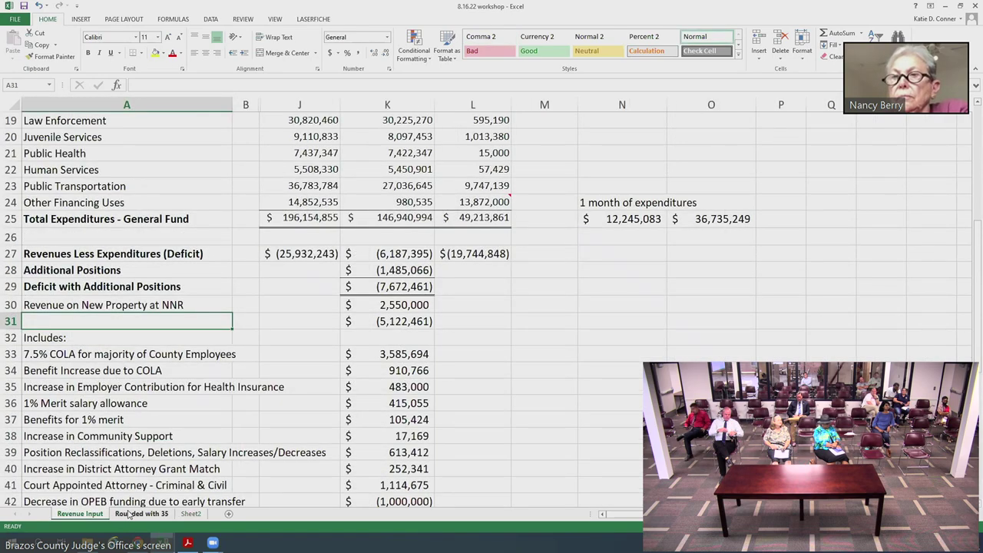
pyautogui.click(129, 514)
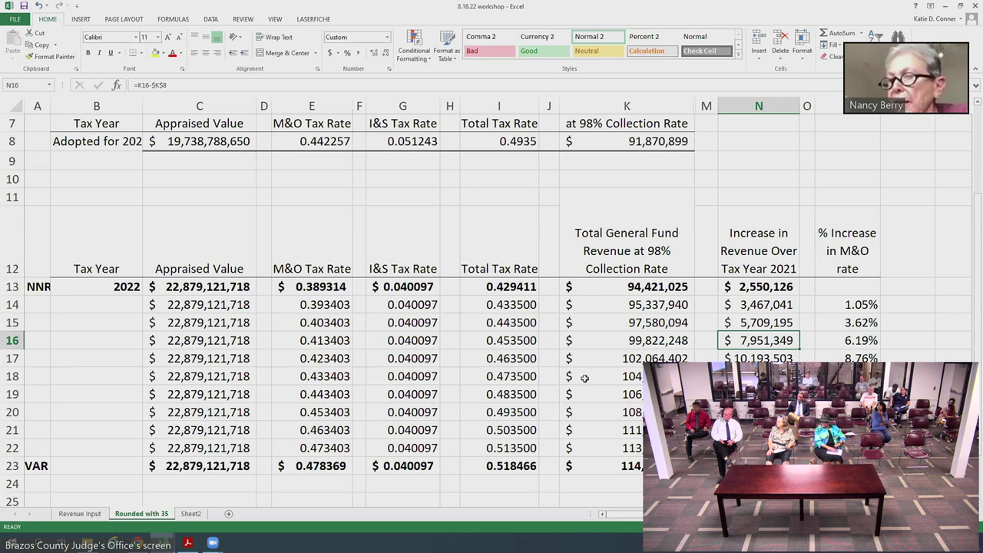
# Step: Select the 0.483500 total tax rate row from Appraised Value through % Increase in M&O rate and examine its revenue figures
pyautogui.click(495, 393)
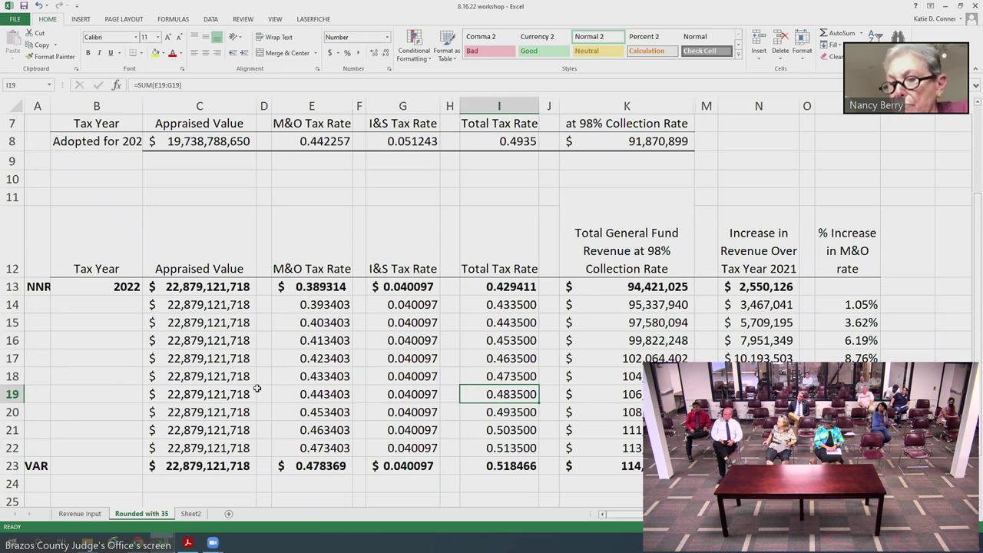
pyautogui.moveTo(177, 393); pyautogui.dragTo(703, 393)
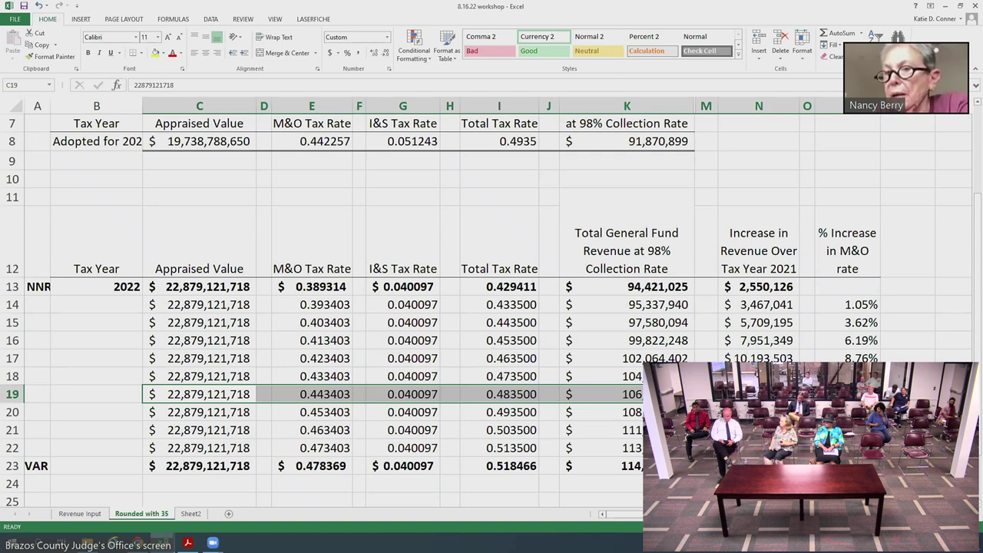
pyautogui.scroll(-1, 492, 307)
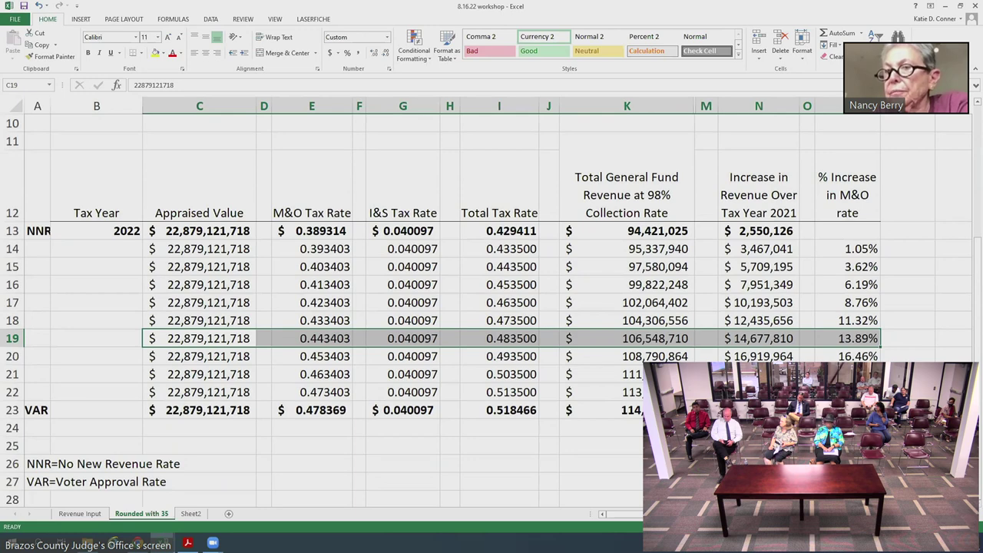